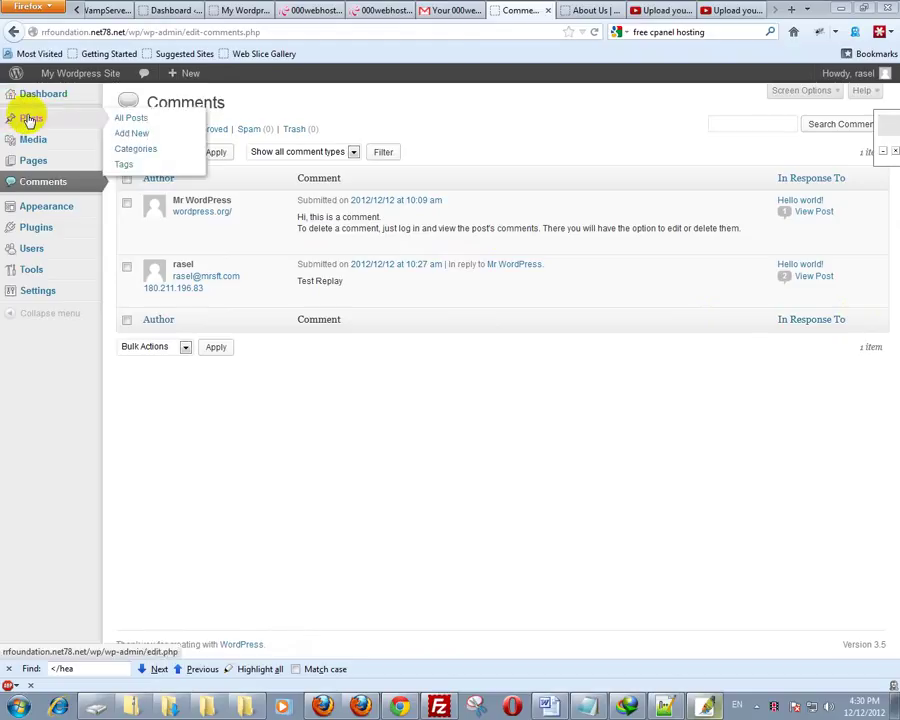
Open the theme installer from the site's theme management page.
{"action": "mouse_move", "coordinate": [36, 146]}
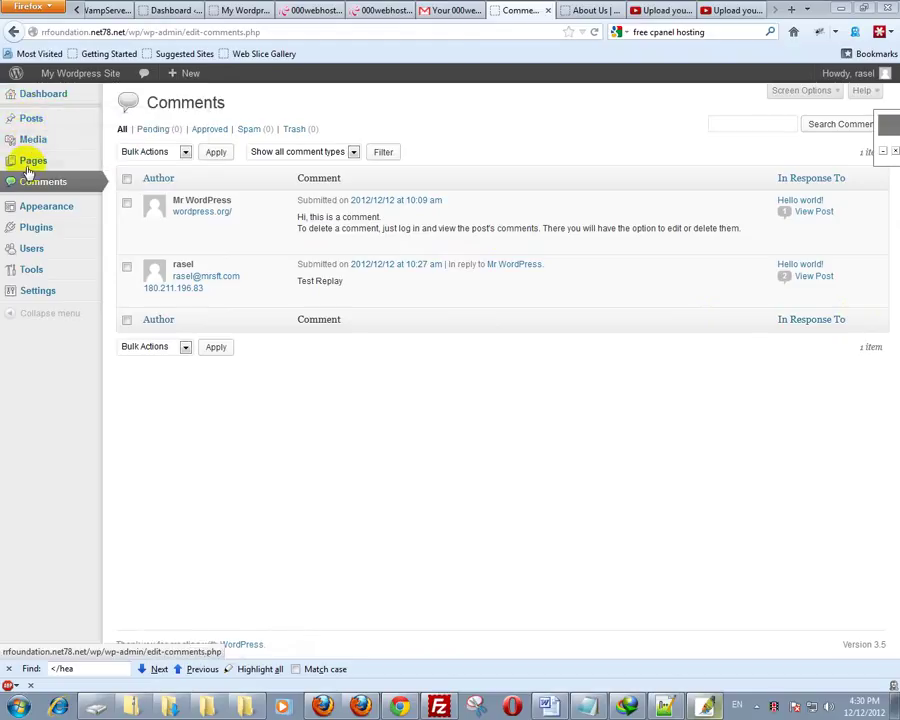
{"action": "mouse_move", "coordinate": [62, 216]}
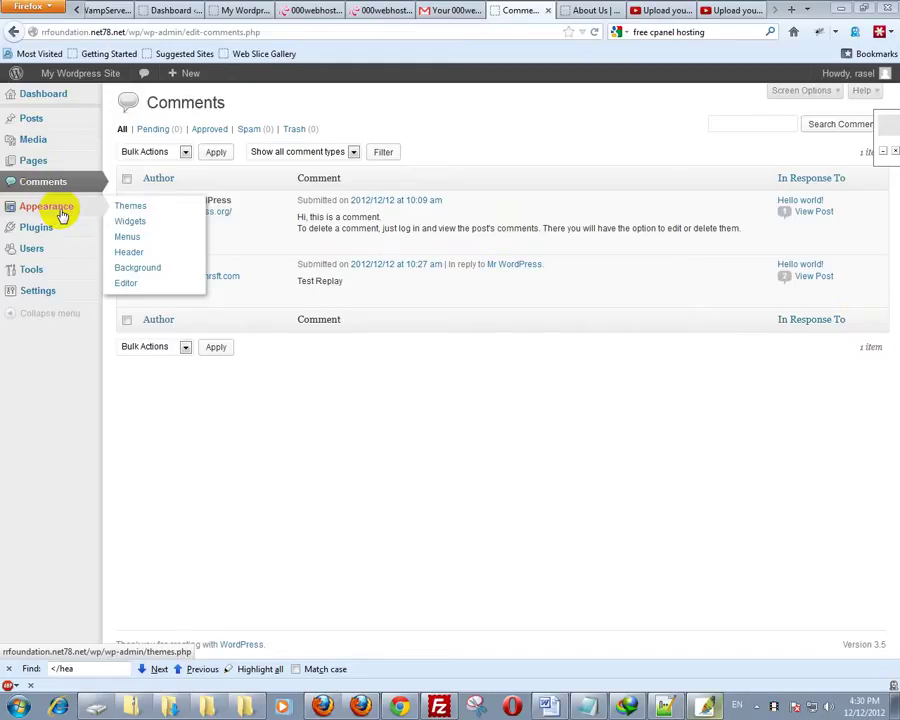
{"action": "left_click", "coordinate": [156, 208]}
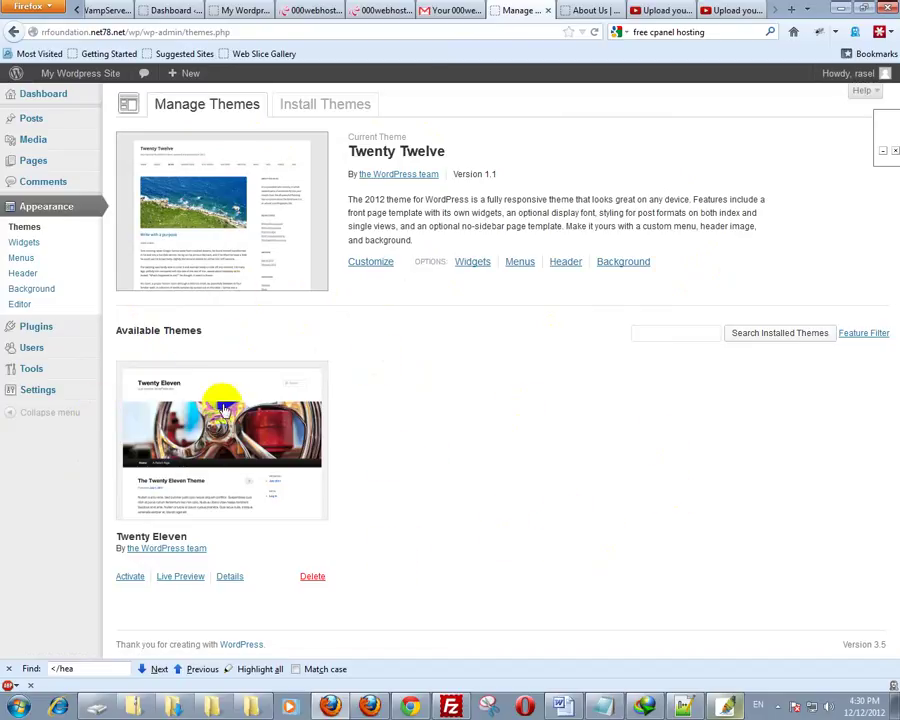
{"action": "left_click", "coordinate": [324, 104]}
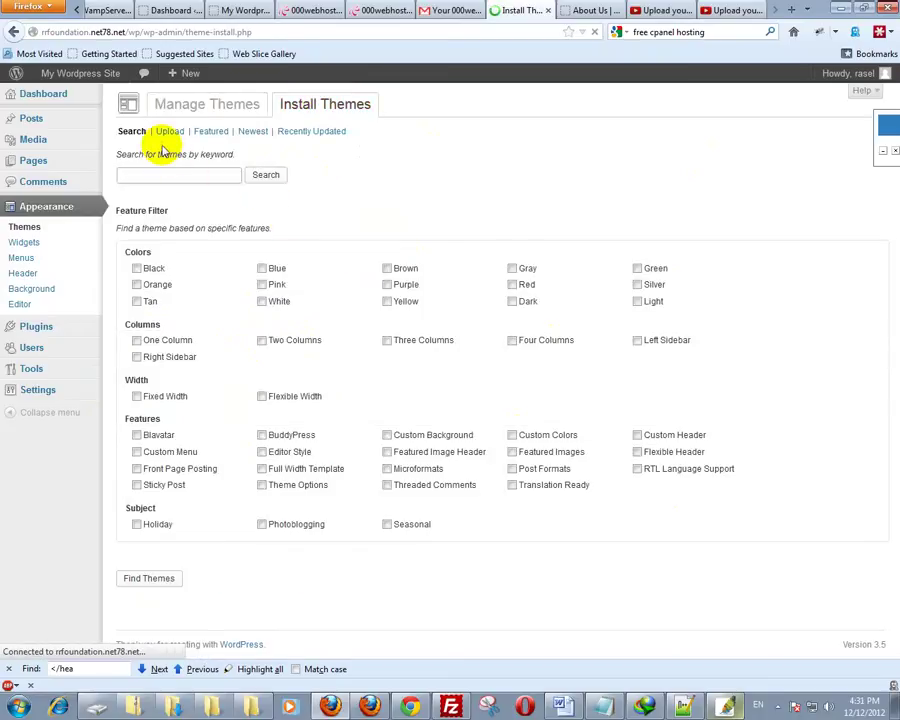
{"action": "left_click", "coordinate": [135, 176]}
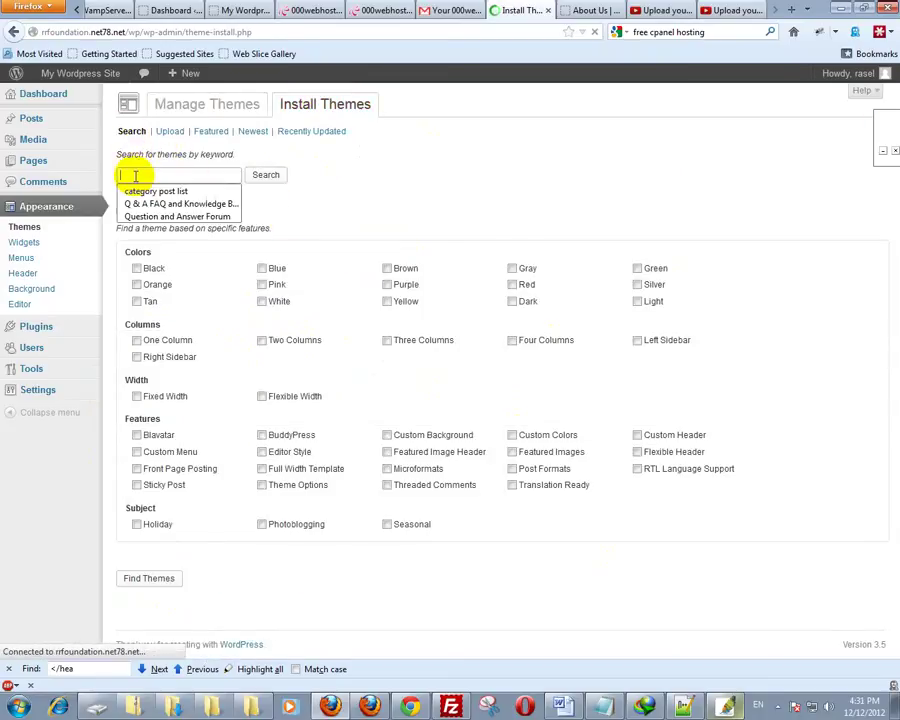
{"action": "key", "text": "Escape"}
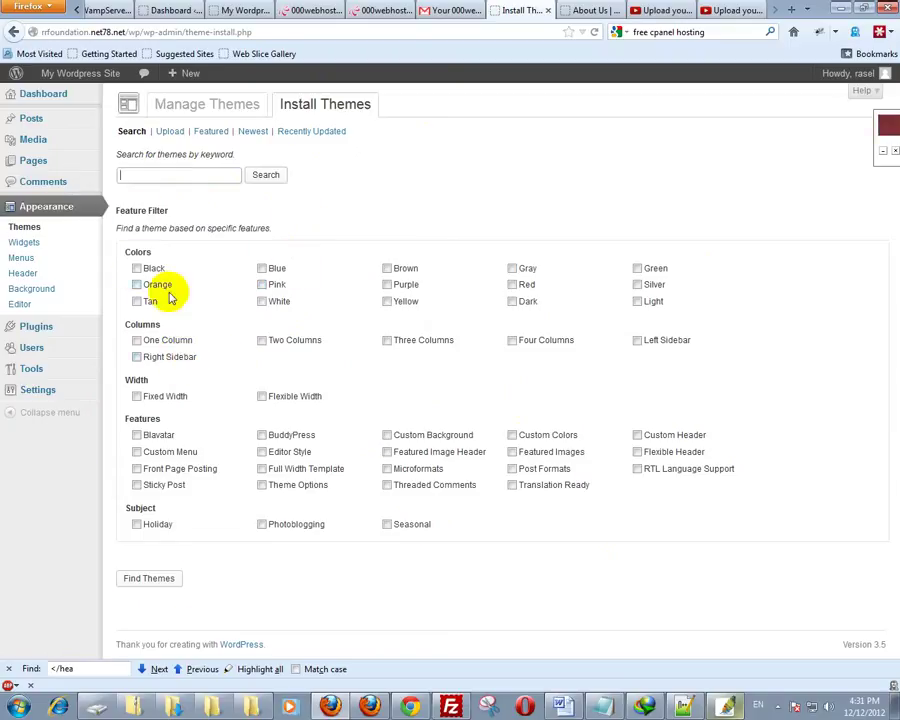
{"action": "left_click", "coordinate": [149, 269]}
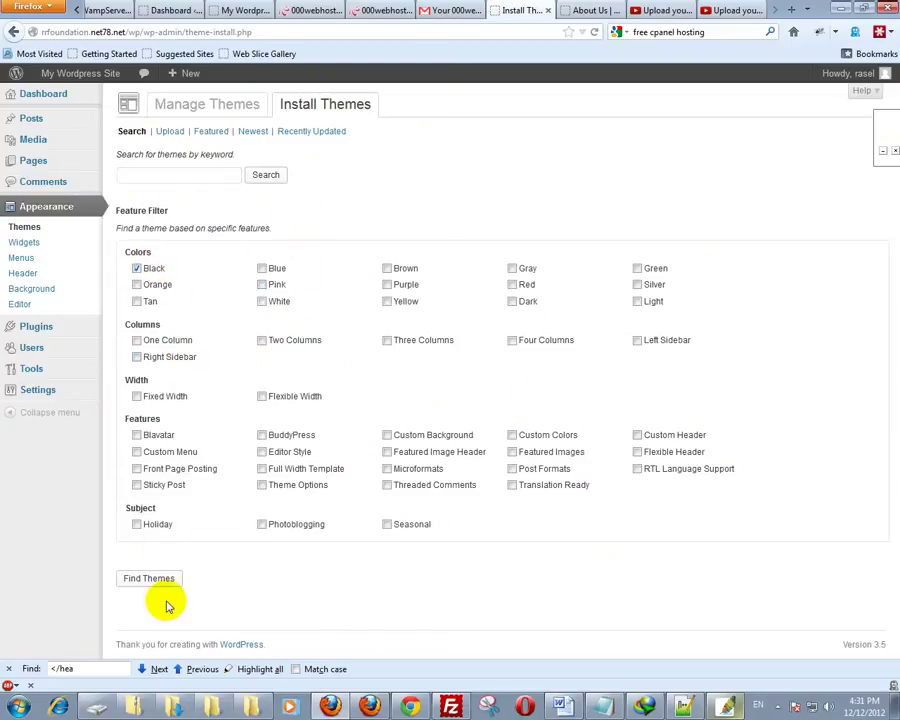
{"action": "left_click", "coordinate": [136, 268]}
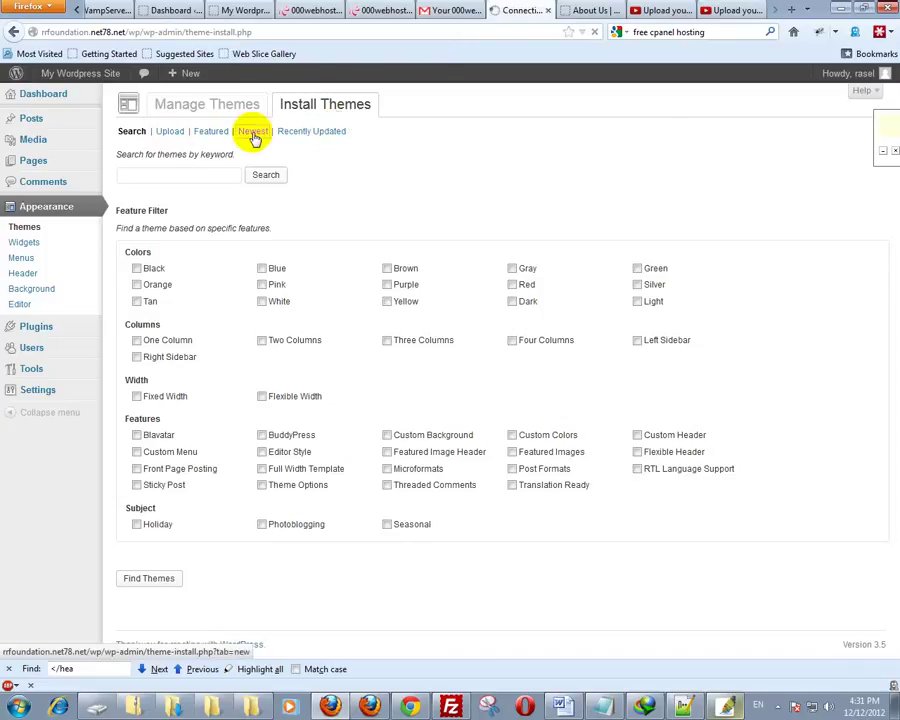
List the newest themes available for installation and skim through the whole page of thumbnails.
{"action": "left_click", "coordinate": [253, 133]}
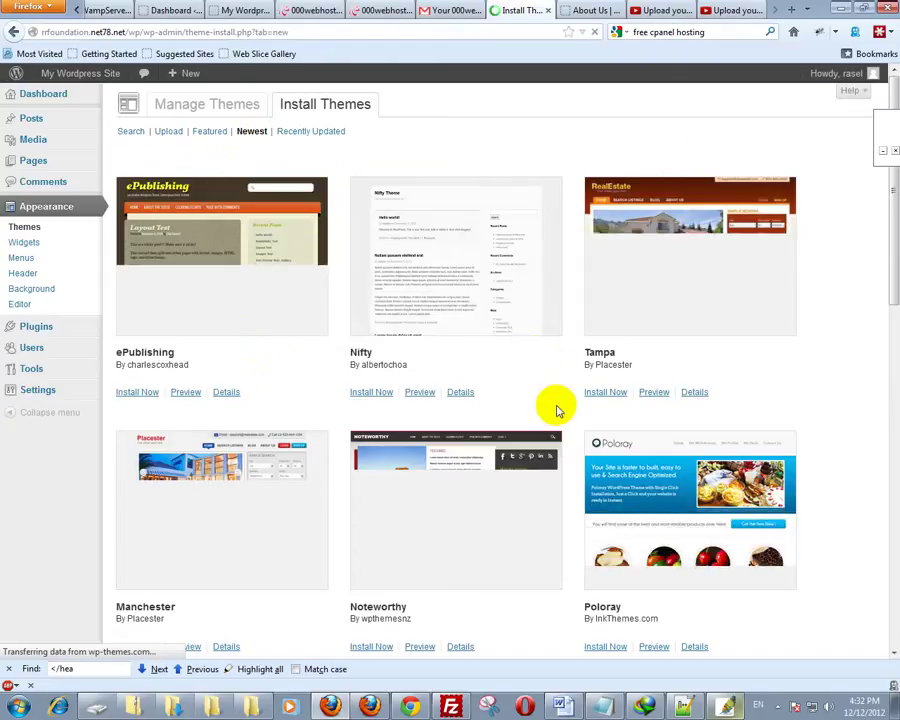
{"action": "scroll", "coordinate": [555, 408], "scroll_direction": "down", "scroll_amount": 3}
{"action": "scroll", "coordinate": [546, 410], "scroll_direction": "down", "scroll_amount": 2}
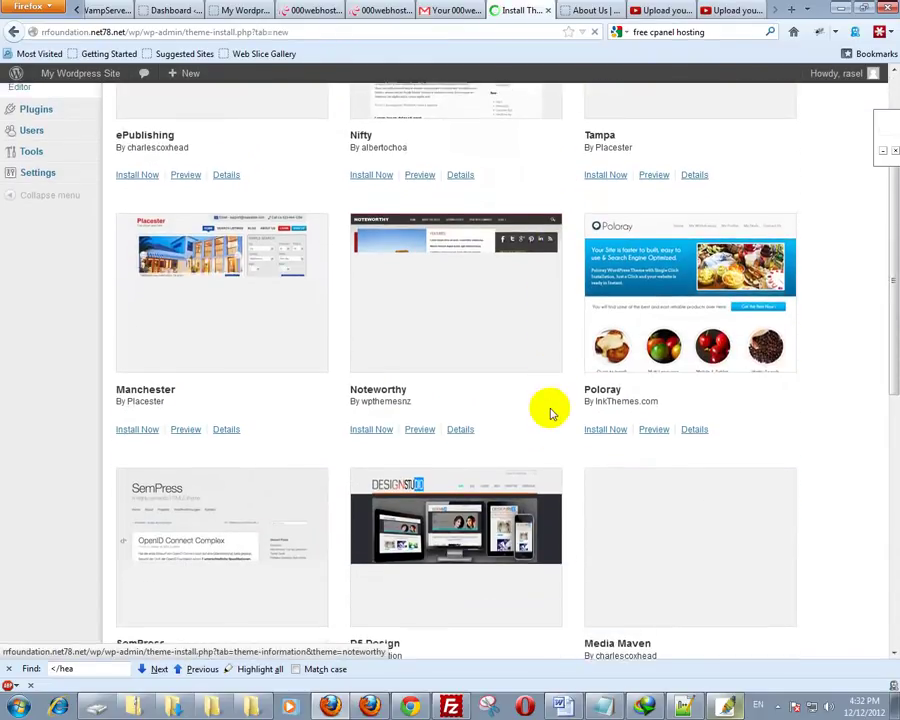
{"action": "scroll", "coordinate": [583, 412], "scroll_direction": "down", "scroll_amount": 10}
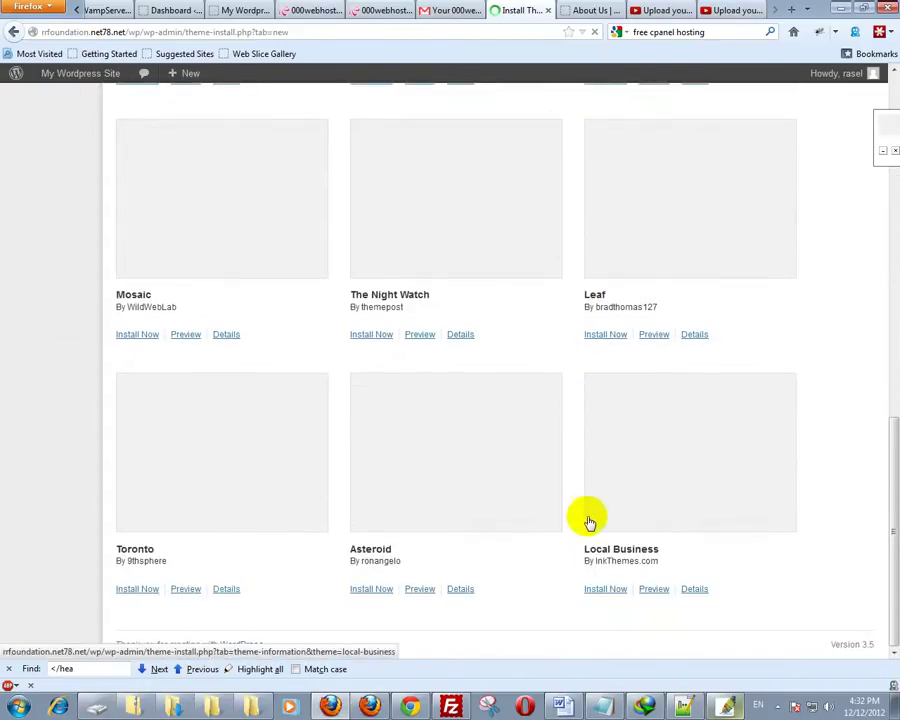
{"action": "scroll", "coordinate": [514, 474], "scroll_direction": "up", "scroll_amount": 10}
{"action": "scroll", "coordinate": [514, 476], "scroll_direction": "up", "scroll_amount": 1}
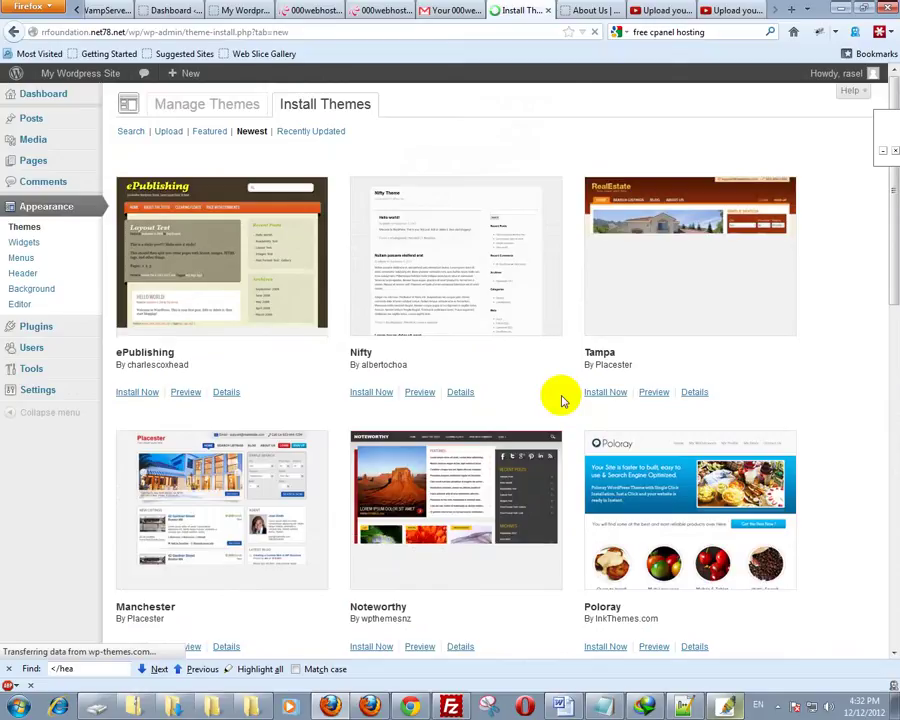
Install the D5 Design theme from the newest themes and activate it.
{"action": "scroll", "coordinate": [560, 394], "scroll_direction": "down", "scroll_amount": 3}
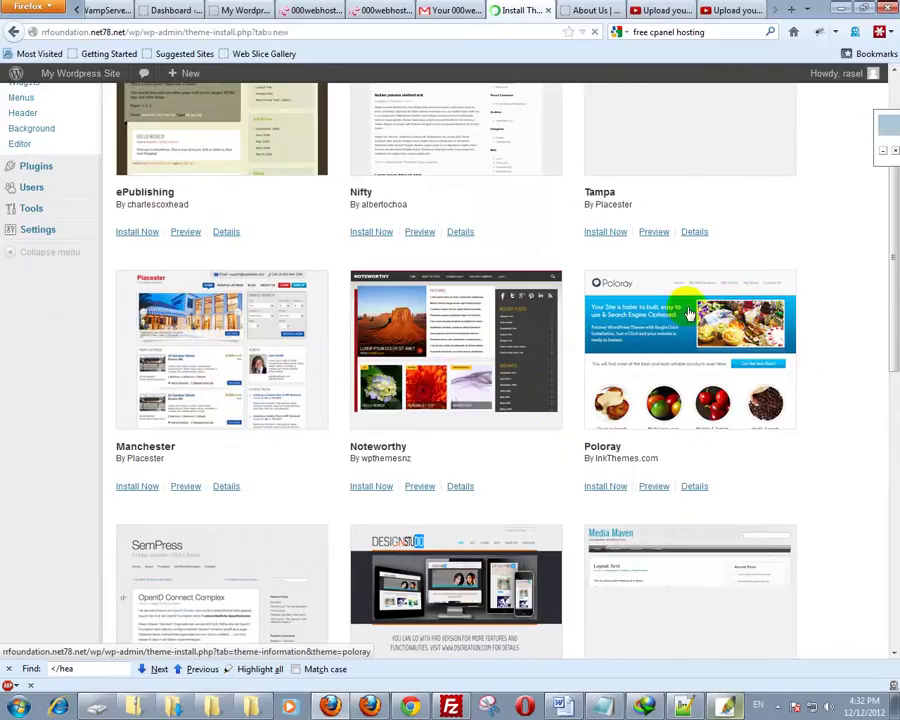
{"action": "scroll", "coordinate": [558, 376], "scroll_direction": "down", "scroll_amount": 3}
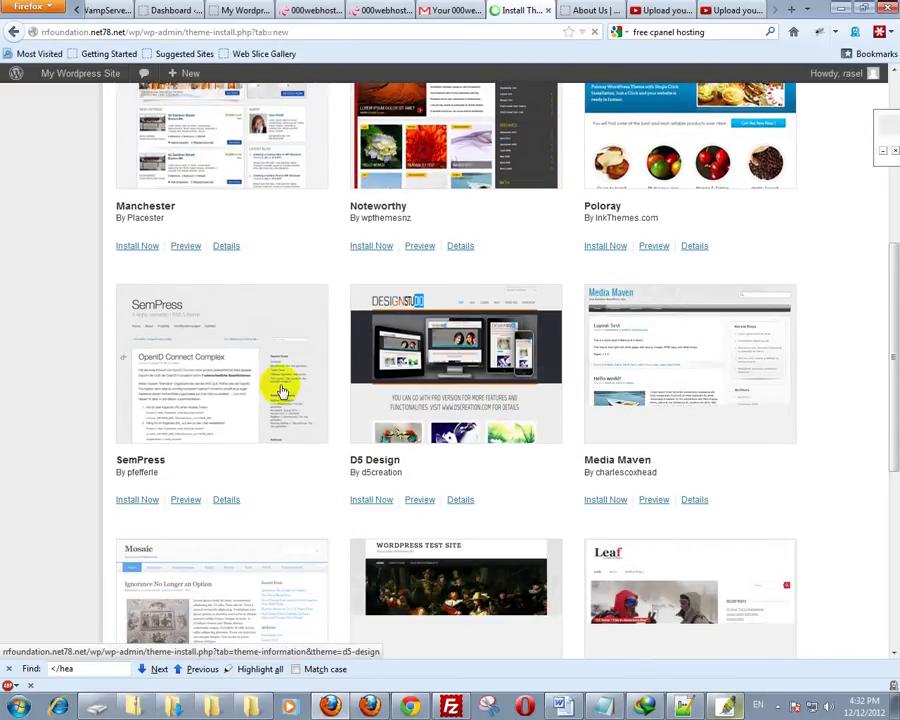
{"action": "scroll", "coordinate": [150, 355], "scroll_direction": "down", "scroll_amount": 3}
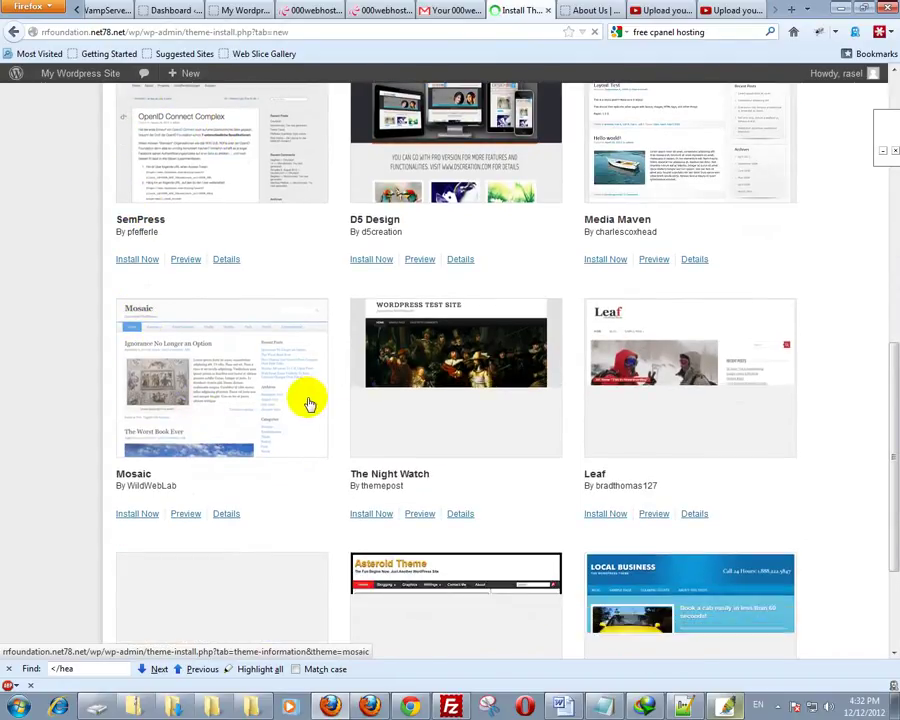
{"action": "scroll", "coordinate": [300, 435], "scroll_direction": "down", "scroll_amount": 2}
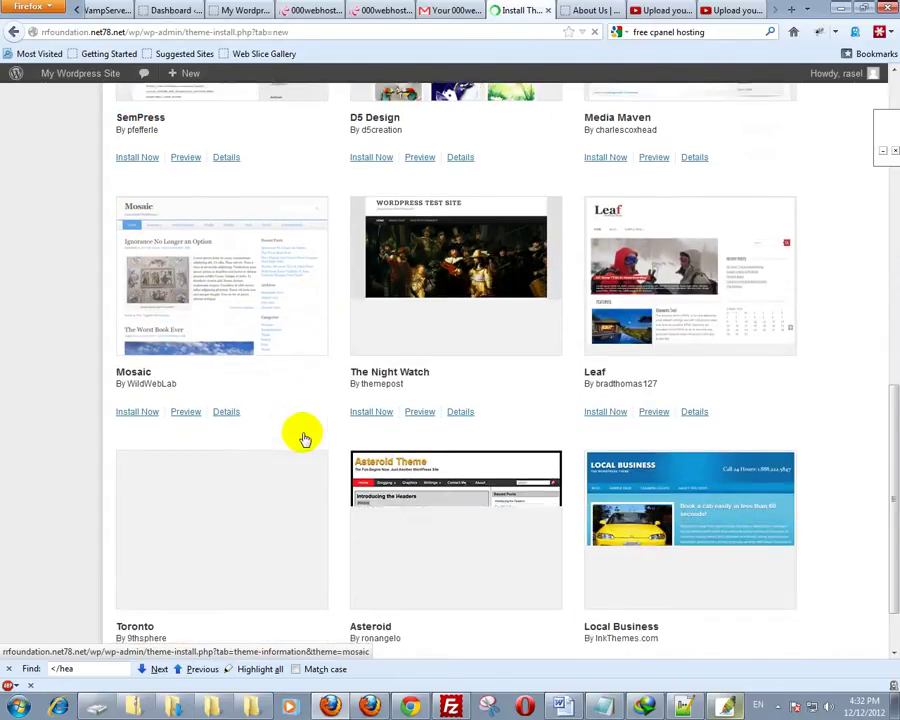
{"action": "scroll", "coordinate": [470, 500], "scroll_direction": "up", "scroll_amount": 4}
{"action": "scroll", "coordinate": [430, 475], "scroll_direction": "up", "scroll_amount": 1}
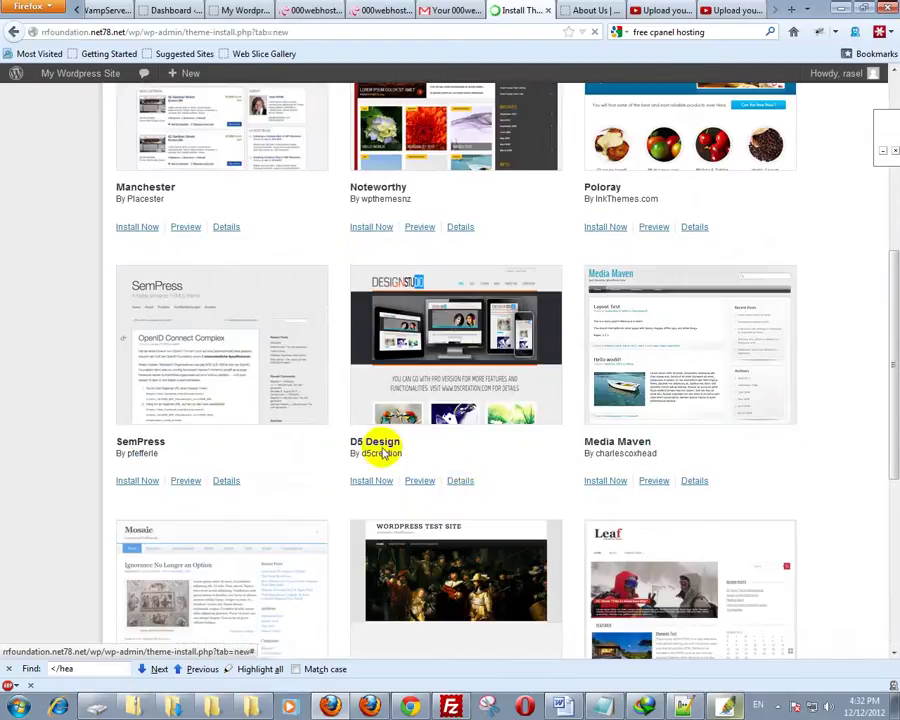
{"action": "left_click", "coordinate": [372, 485]}
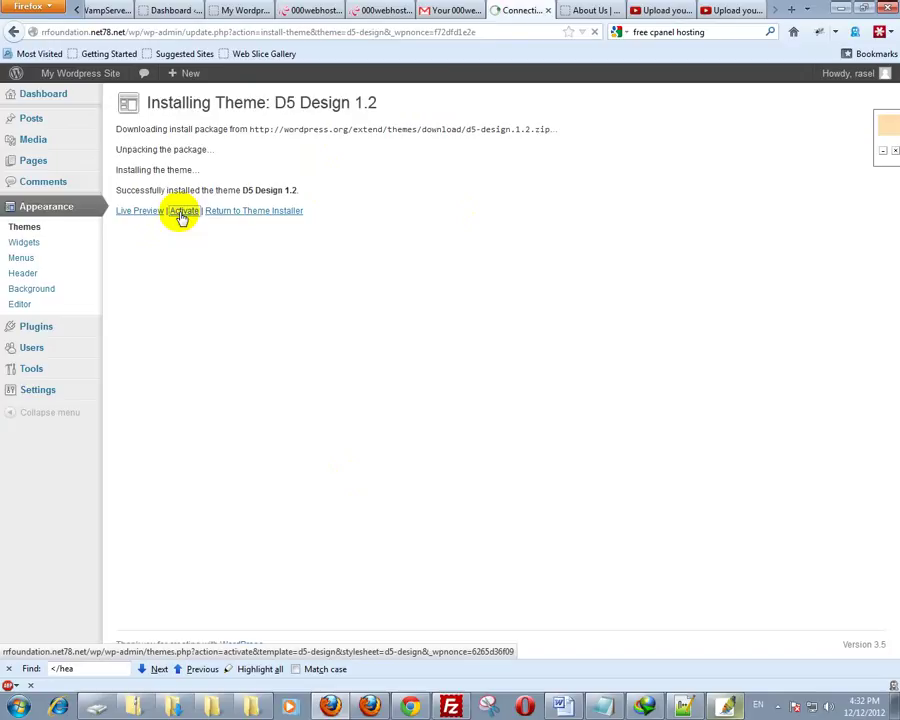
{"action": "left_click", "coordinate": [181, 213]}
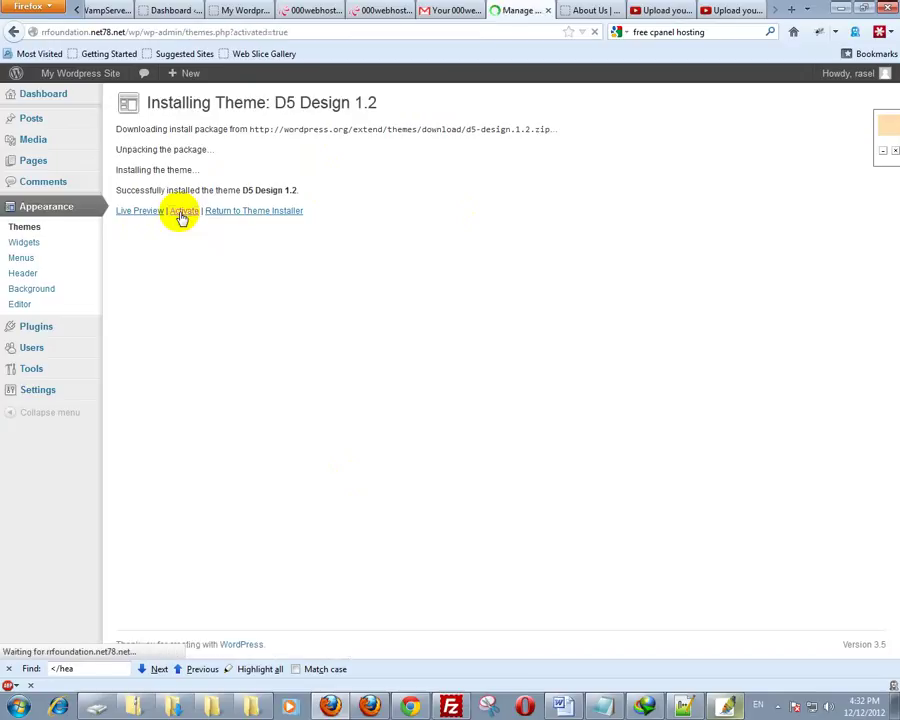
Reload the site's About Us page and examine its header, sidebar and footer in the new theme.
{"action": "left_click", "coordinate": [585, 10]}
{"action": "left_click", "coordinate": [594, 32]}
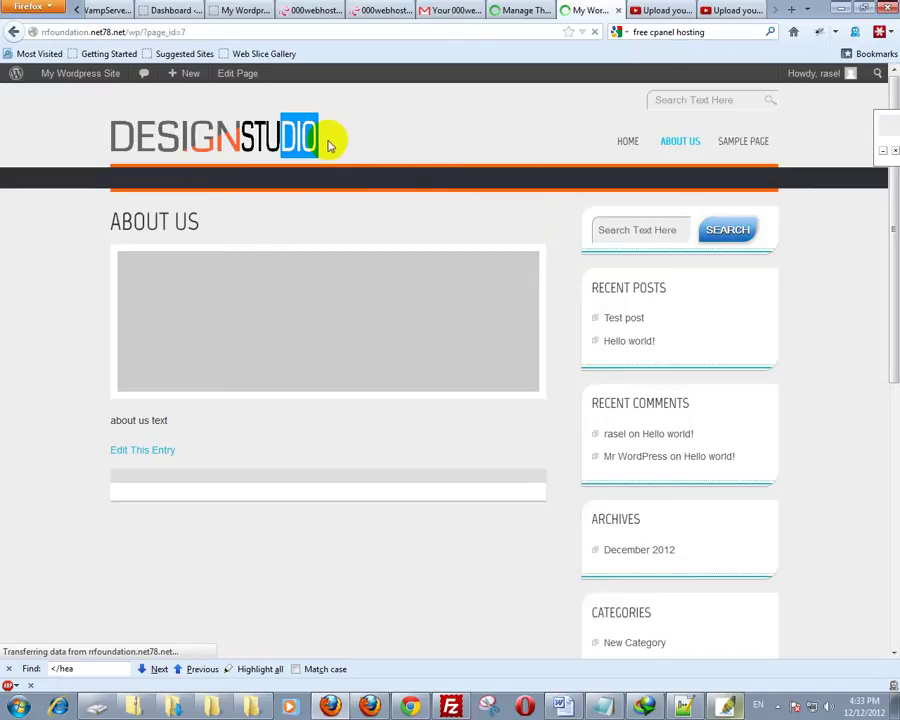
{"action": "scroll", "coordinate": [599, 507], "scroll_direction": "down", "scroll_amount": 5}
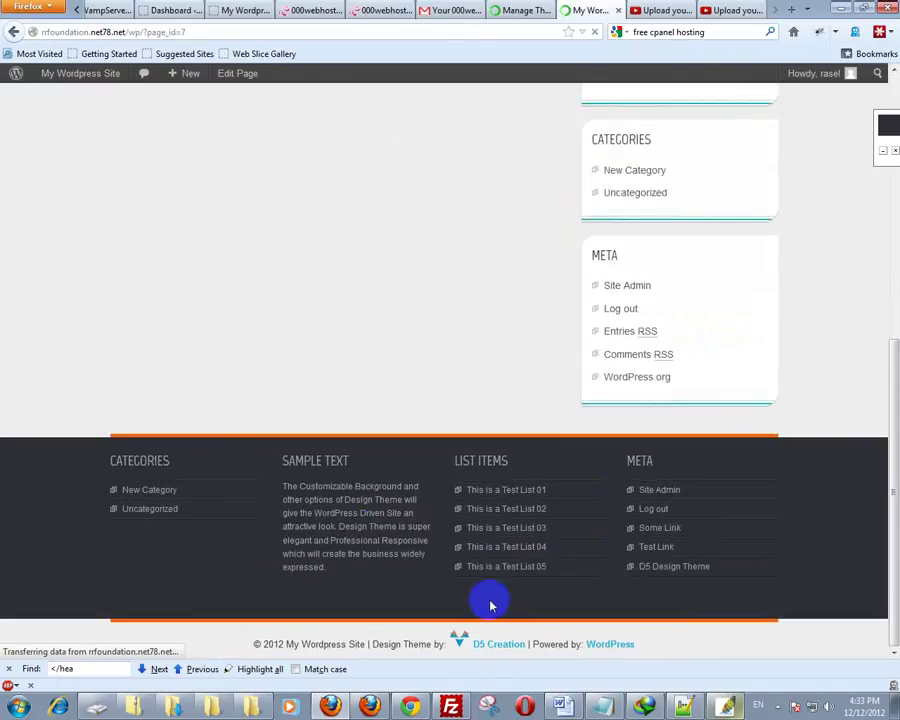
{"action": "scroll", "coordinate": [360, 472], "scroll_direction": "up", "scroll_amount": 1}
{"action": "scroll", "coordinate": [358, 472], "scroll_direction": "up", "scroll_amount": 5}
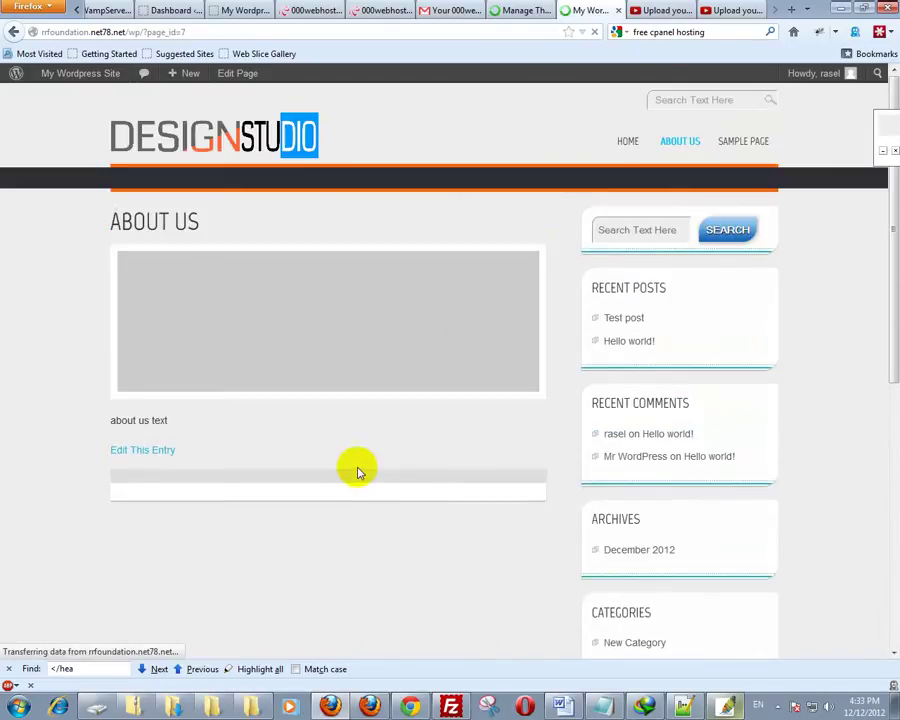
Open the site's home page and examine its banner, featured images, text blocks and footer.
{"action": "left_click", "coordinate": [620, 143]}
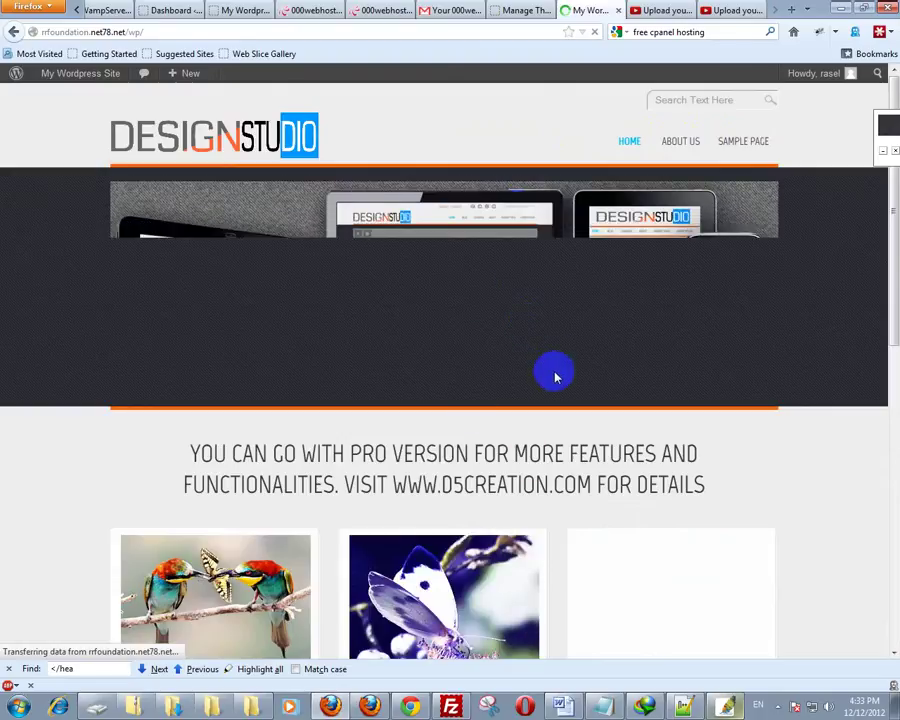
{"action": "scroll", "coordinate": [556, 376], "scroll_direction": "down", "scroll_amount": 5}
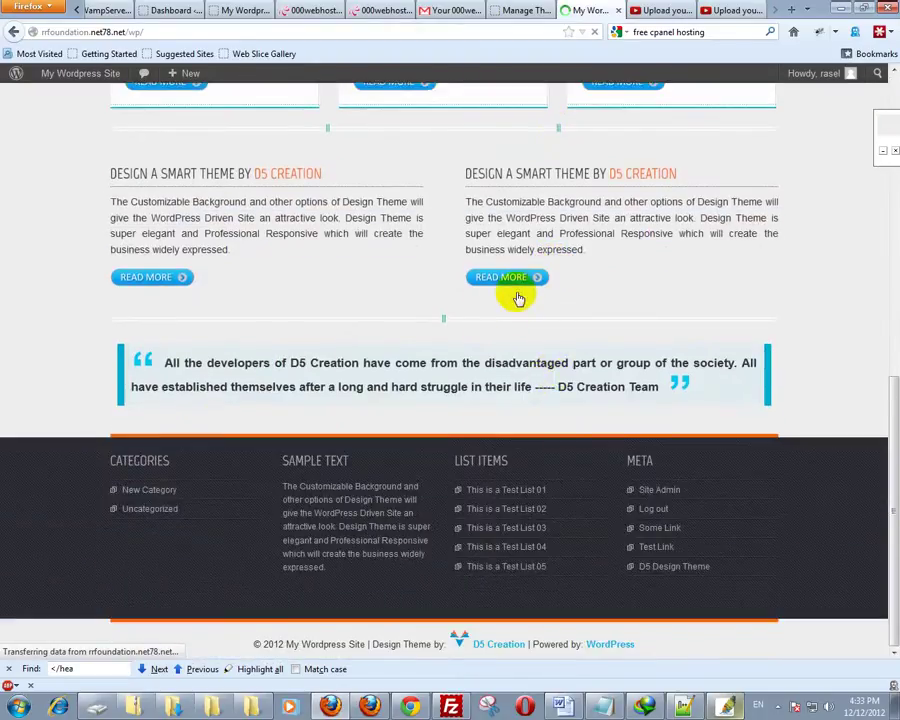
{"action": "scroll", "coordinate": [307, 315], "scroll_direction": "up", "scroll_amount": 2}
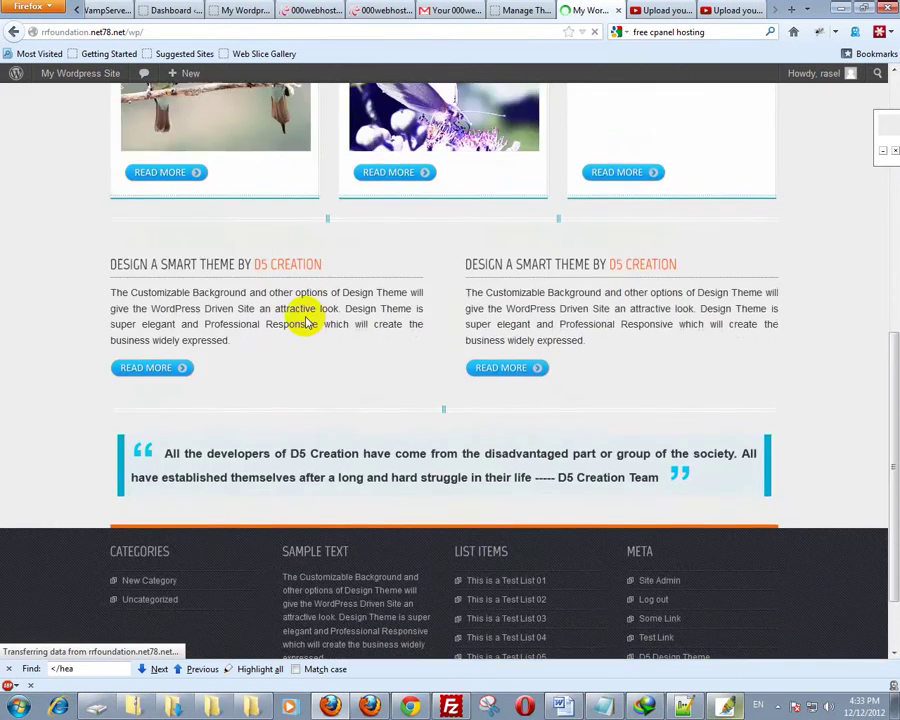
{"action": "scroll", "coordinate": [307, 318], "scroll_direction": "up", "scroll_amount": 5}
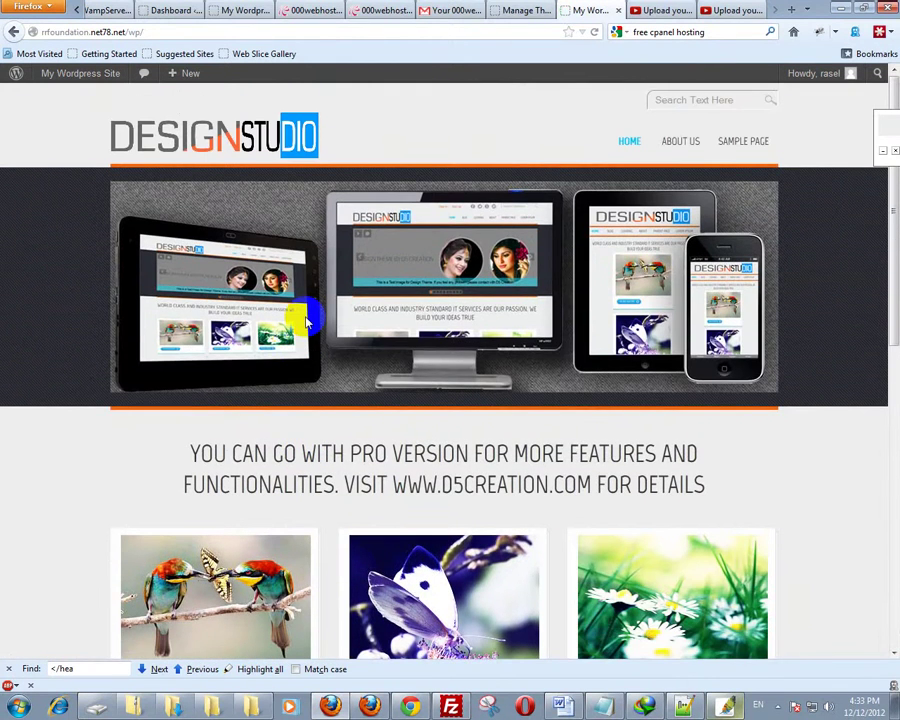
{"action": "scroll", "coordinate": [303, 318], "scroll_direction": "down", "scroll_amount": 5}
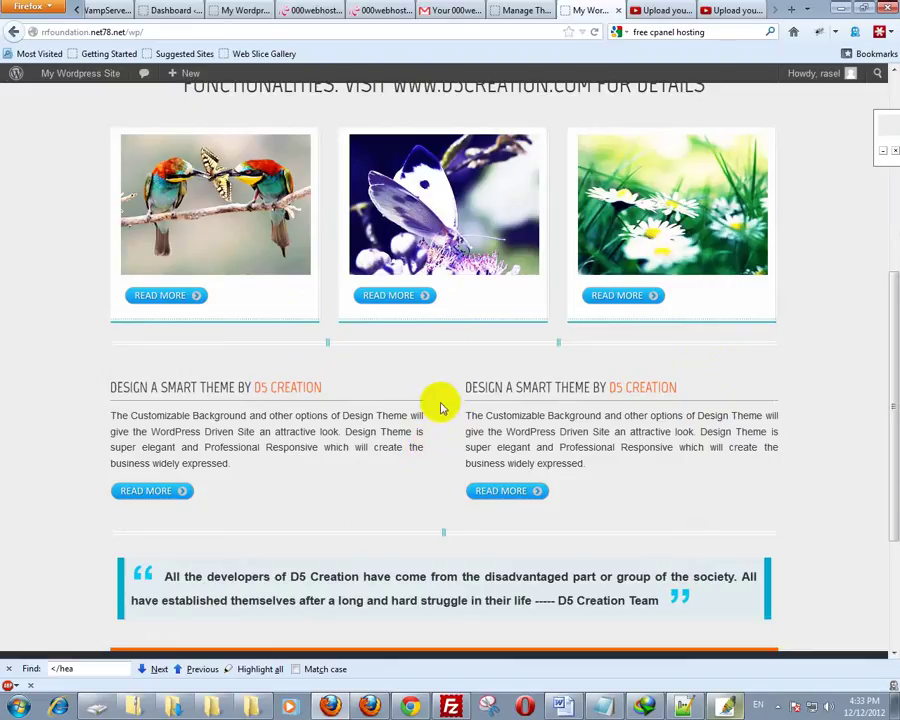
{"action": "scroll", "coordinate": [440, 407], "scroll_direction": "down", "scroll_amount": 4}
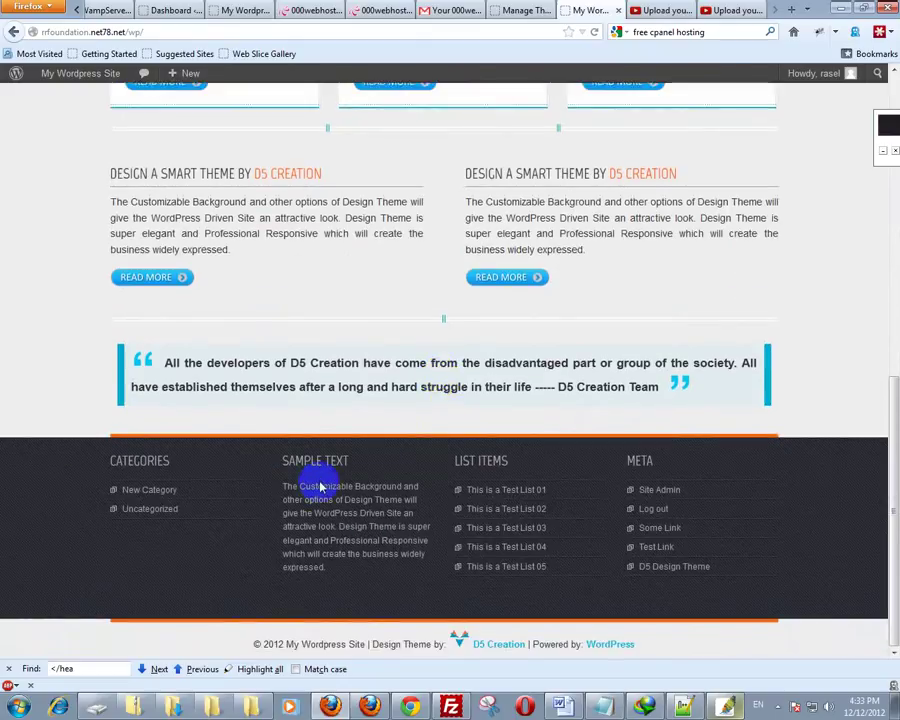
{"action": "scroll", "coordinate": [402, 462], "scroll_direction": "up", "scroll_amount": 15}
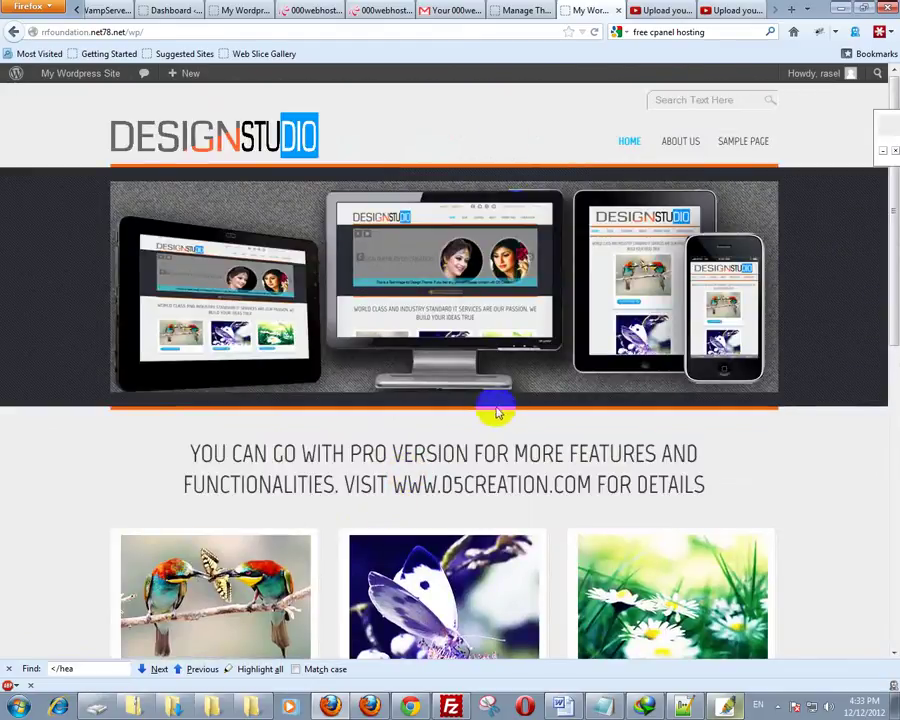
{"action": "left_click", "coordinate": [516, 348]}
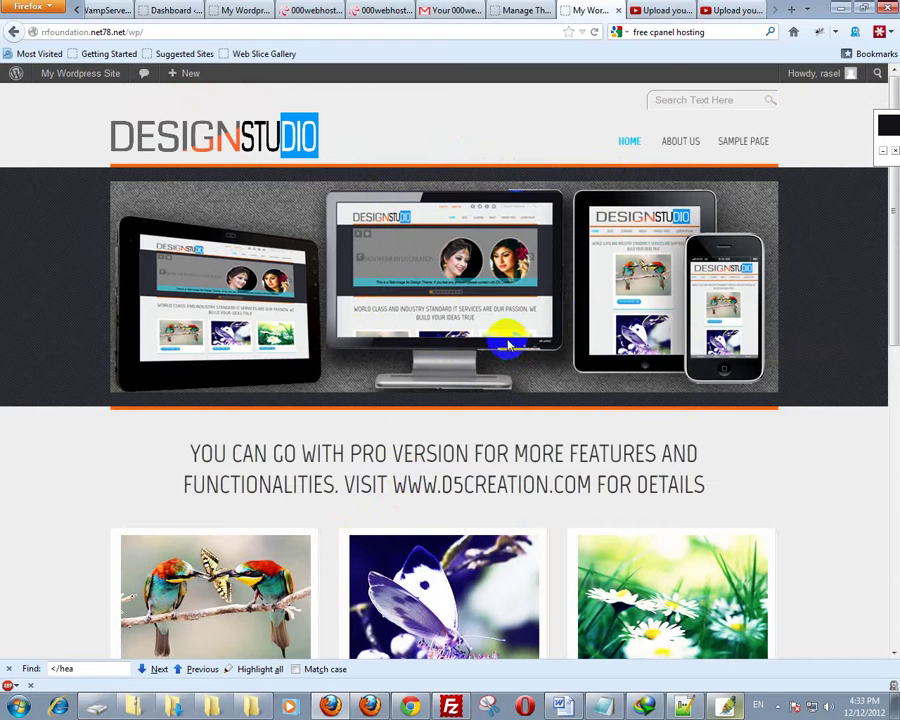
Compare the current theme's entry and the available themes in the admin area with the live home page.
{"action": "left_click", "coordinate": [518, 10]}
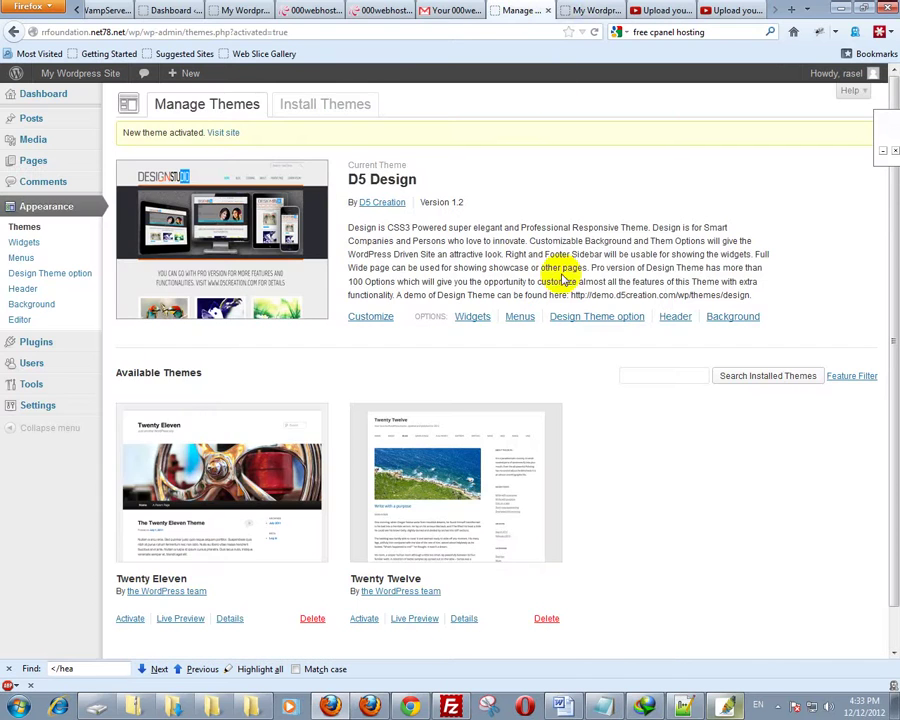
{"action": "left_click", "coordinate": [600, 10]}
{"action": "scroll", "coordinate": [464, 442], "scroll_direction": "down", "scroll_amount": 8}
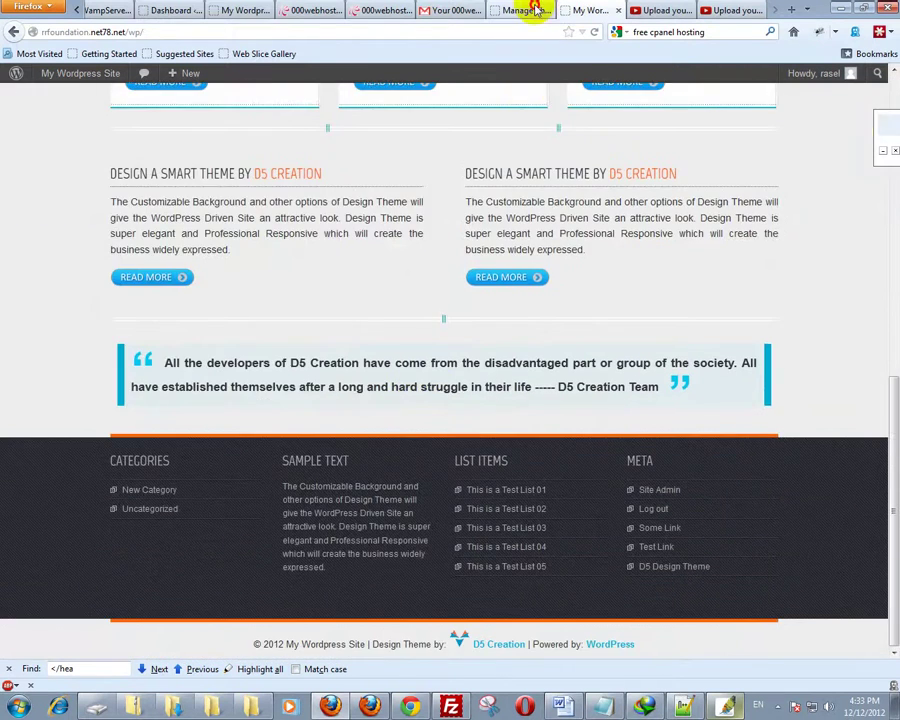
{"action": "left_click", "coordinate": [535, 8]}
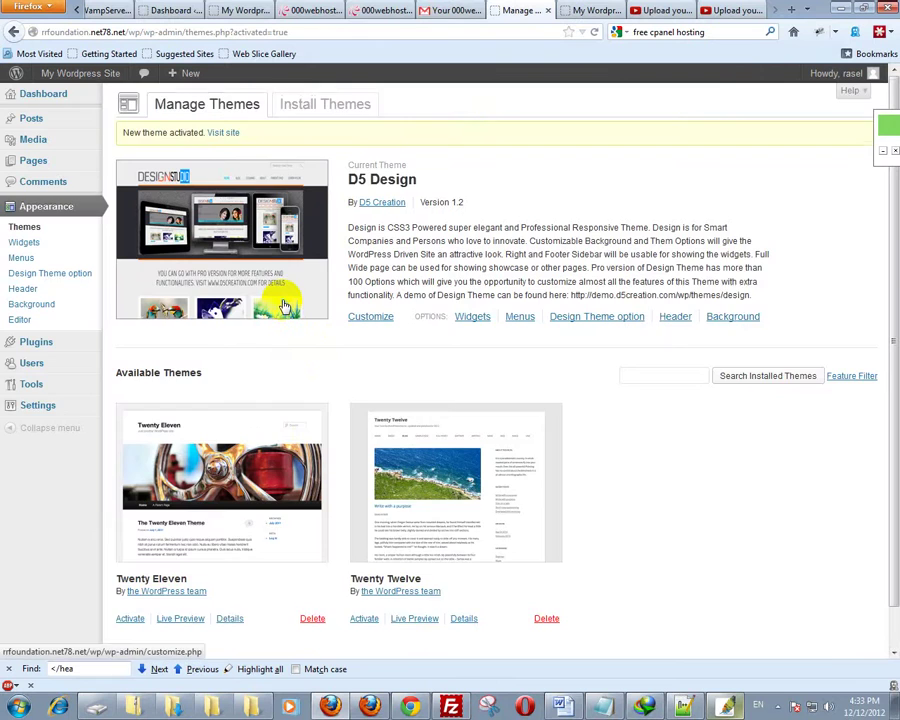
{"action": "scroll", "coordinate": [281, 301], "scroll_direction": "down", "scroll_amount": 2}
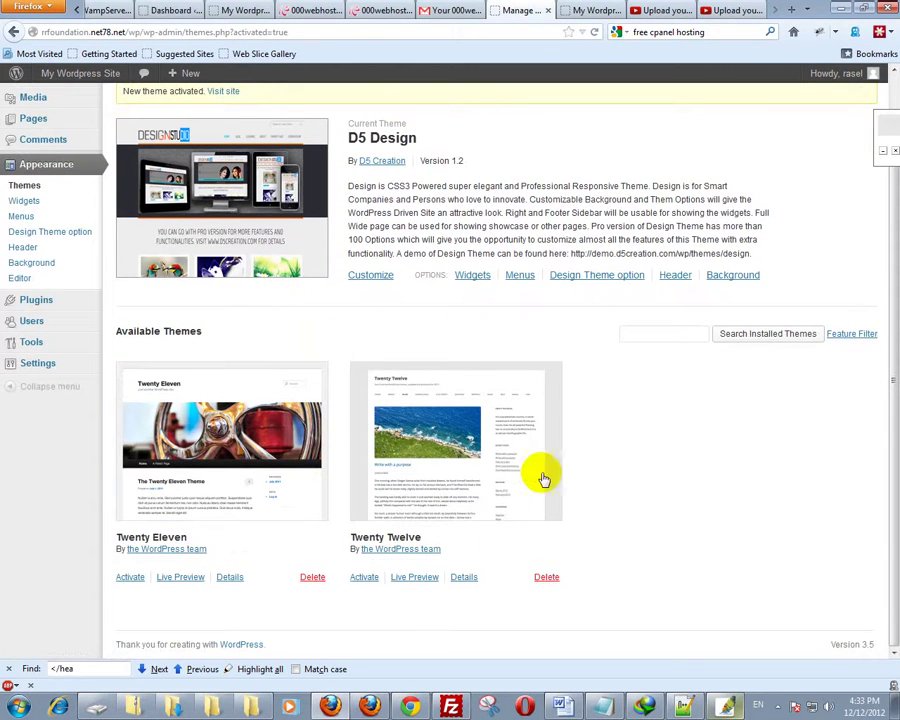
{"action": "left_click", "coordinate": [588, 10]}
{"action": "scroll", "coordinate": [250, 345], "scroll_direction": "up", "scroll_amount": 5}
{"action": "scroll", "coordinate": [241, 375], "scroll_direction": "down", "scroll_amount": 5}
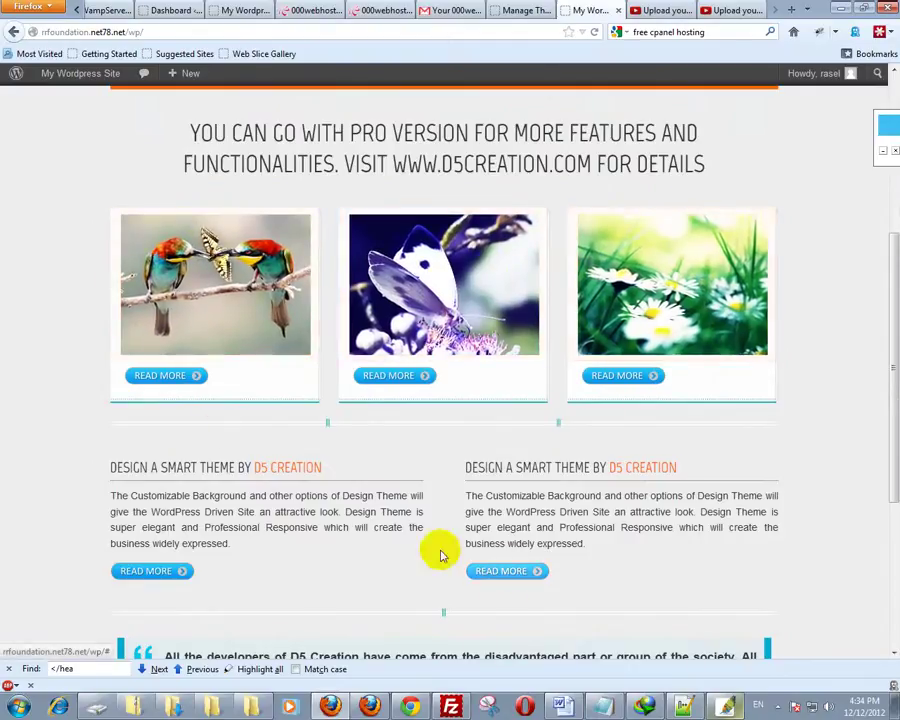
Compare the home page's footer columns with the footer areas offered on the Widgets admin page.
{"action": "scroll", "coordinate": [221, 474], "scroll_direction": "down", "scroll_amount": 3}
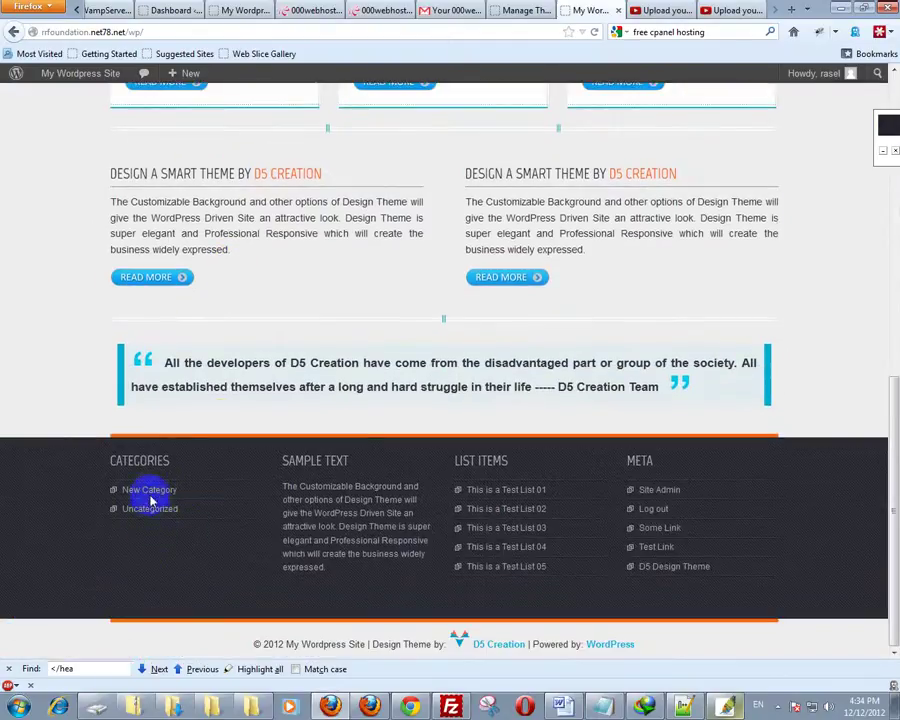
{"action": "left_click", "coordinate": [509, 12]}
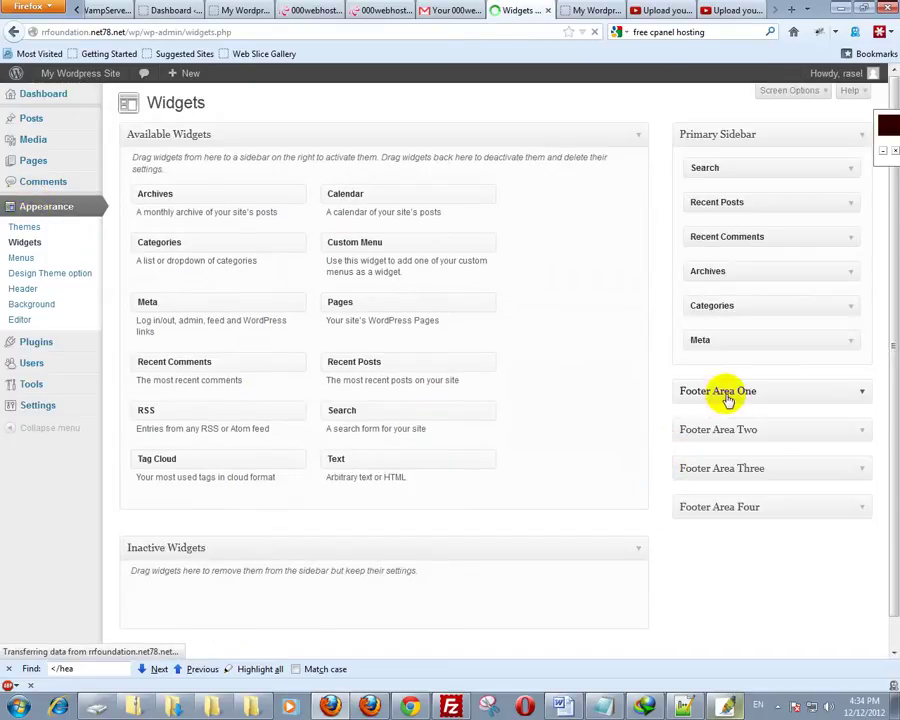
{"action": "left_click", "coordinate": [594, 10]}
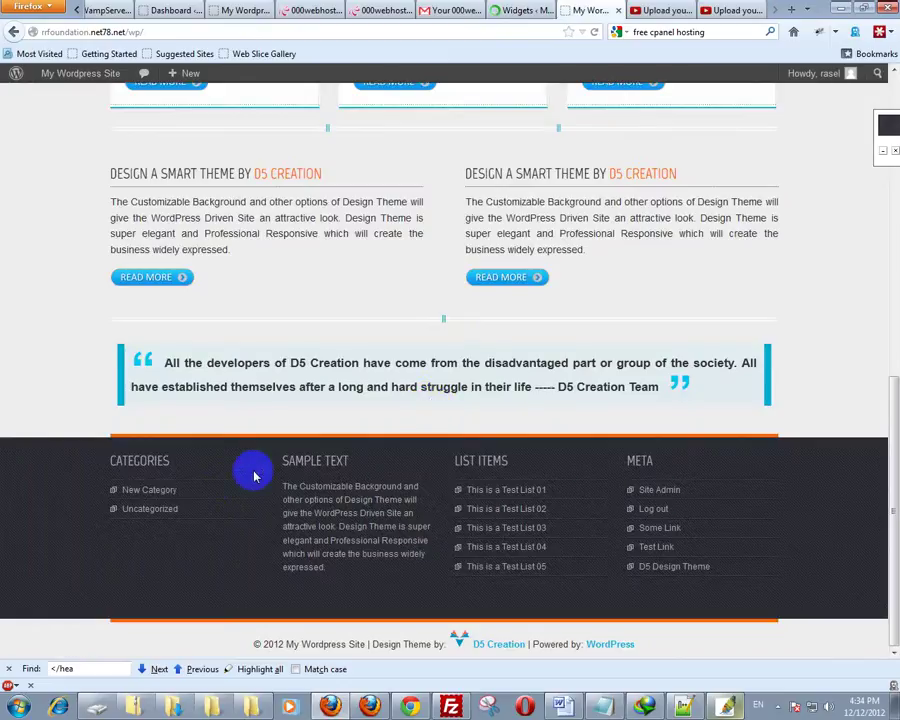
{"action": "left_click", "coordinate": [518, 10]}
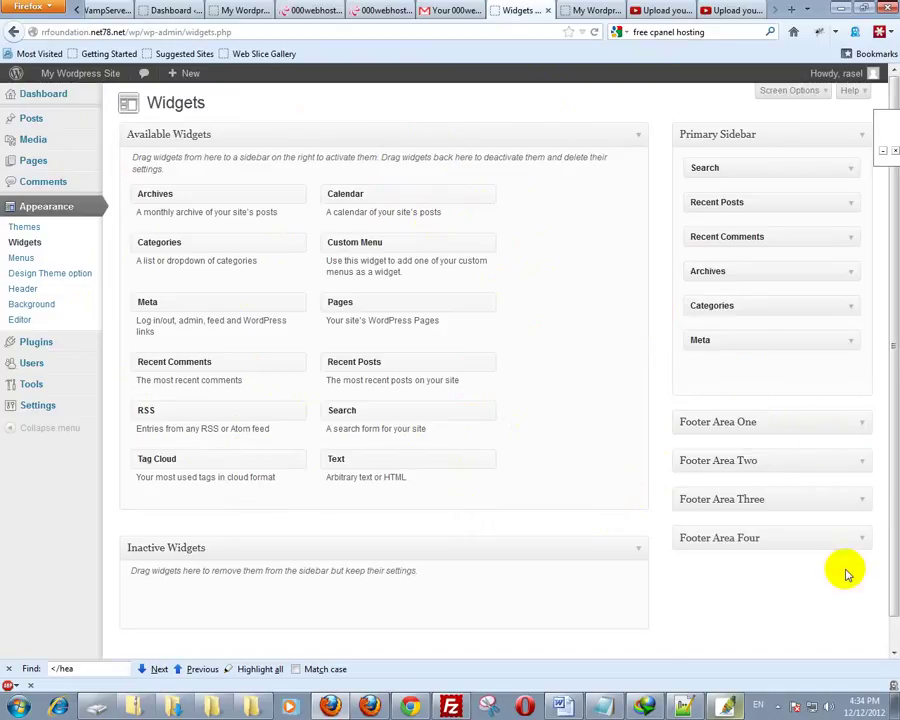
Expand the four footer widget areas, then add an Archives widget titled Archive to Footer Area Two and save it.
{"action": "left_click", "coordinate": [740, 423]}
{"action": "left_click", "coordinate": [740, 508]}
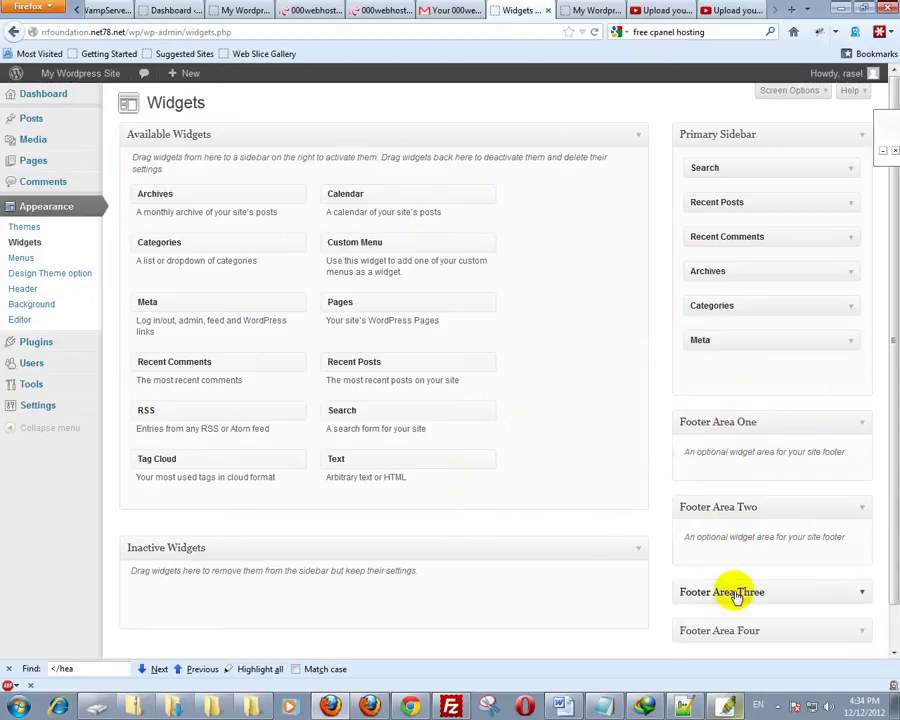
{"action": "left_click", "coordinate": [729, 590]}
{"action": "scroll", "coordinate": [718, 578], "scroll_direction": "down", "scroll_amount": 2}
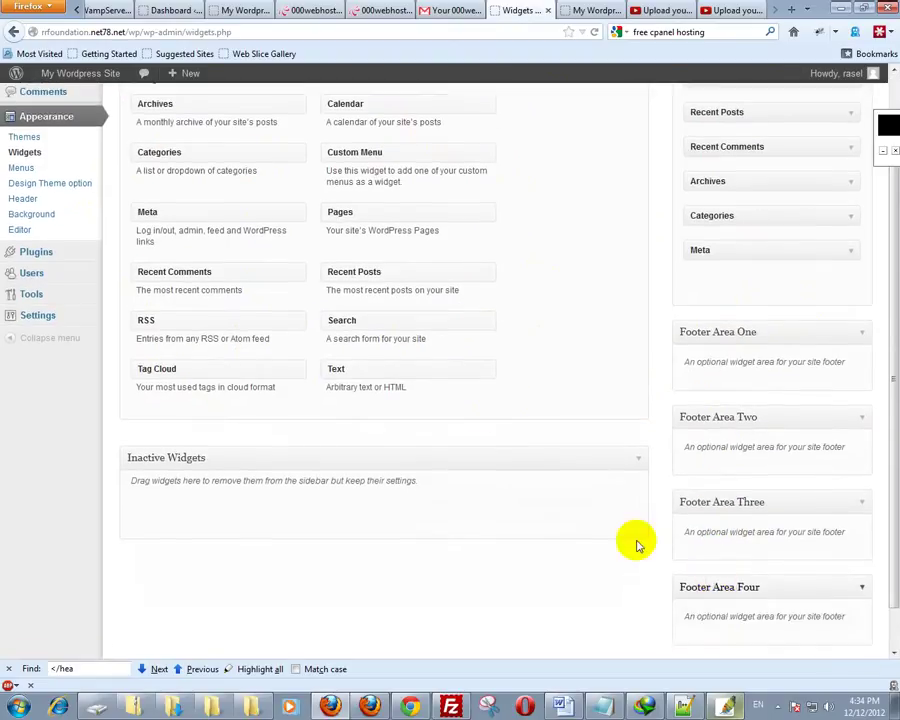
{"action": "scroll", "coordinate": [476, 412], "scroll_direction": "up", "scroll_amount": 2}
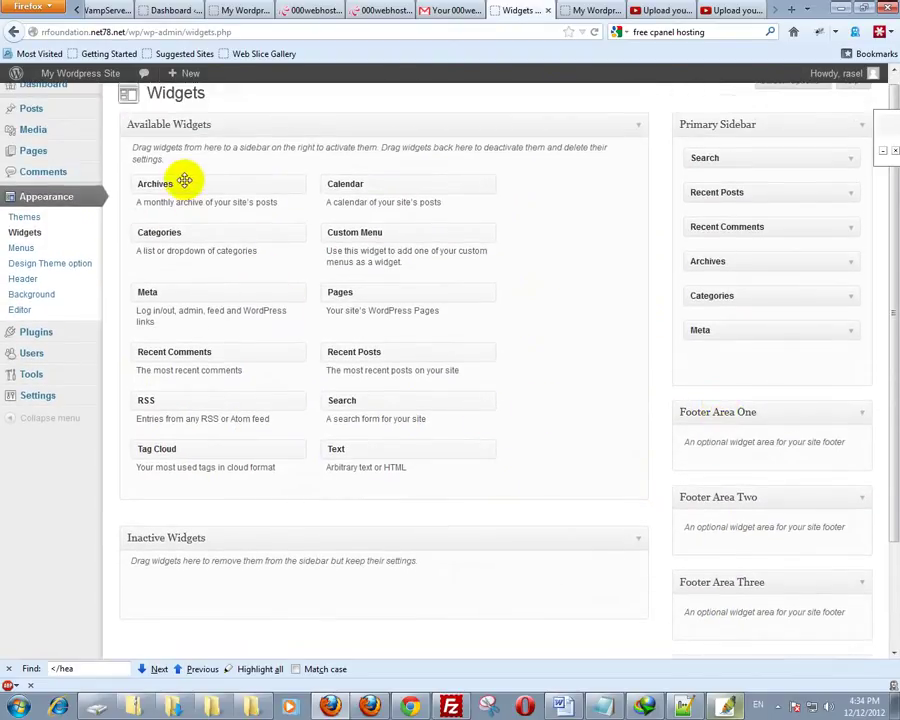
{"action": "left_click_drag", "start_coordinate": [185, 180], "coordinate": [717, 573]}
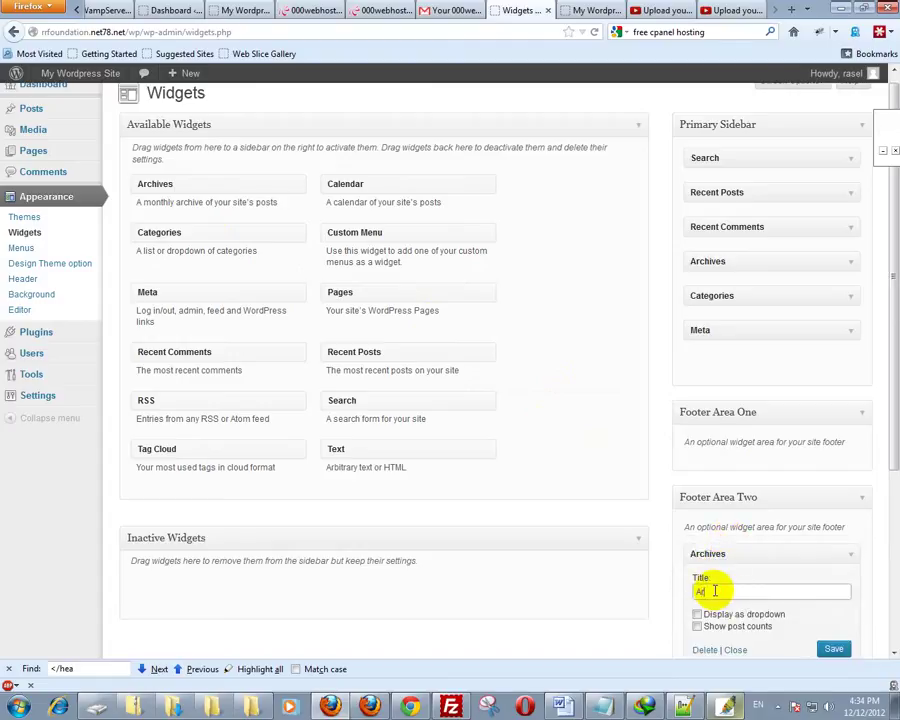
{"action": "left_click", "coordinate": [838, 651]}
Check the Archive column in the home page footer against the widget's settings, then collapse the widget.
{"action": "left_click", "coordinate": [582, 12]}
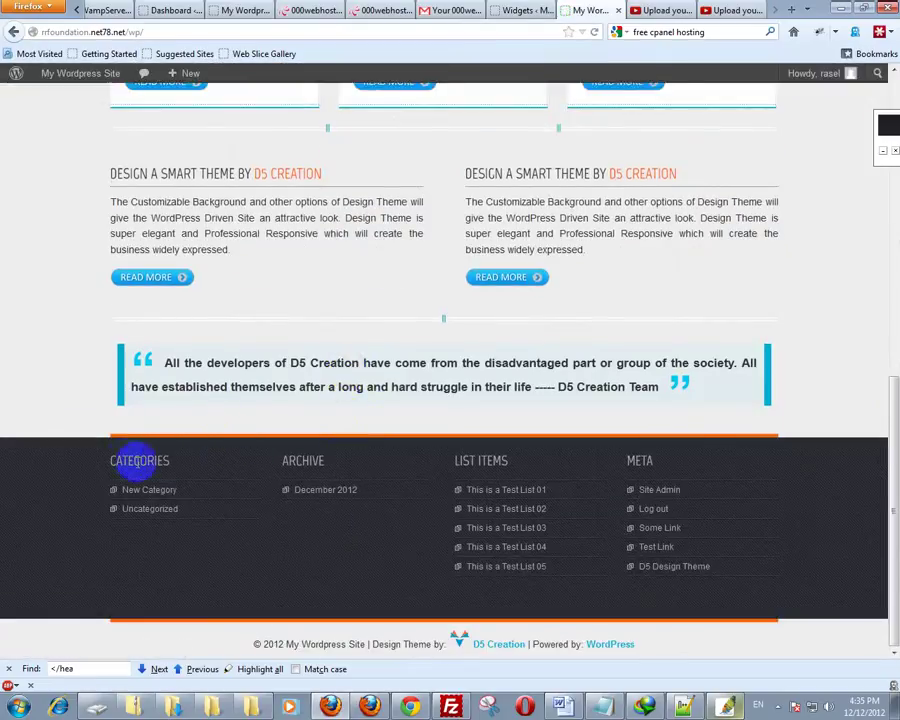
{"action": "left_click_drag", "start_coordinate": [283, 460], "coordinate": [406, 464]}
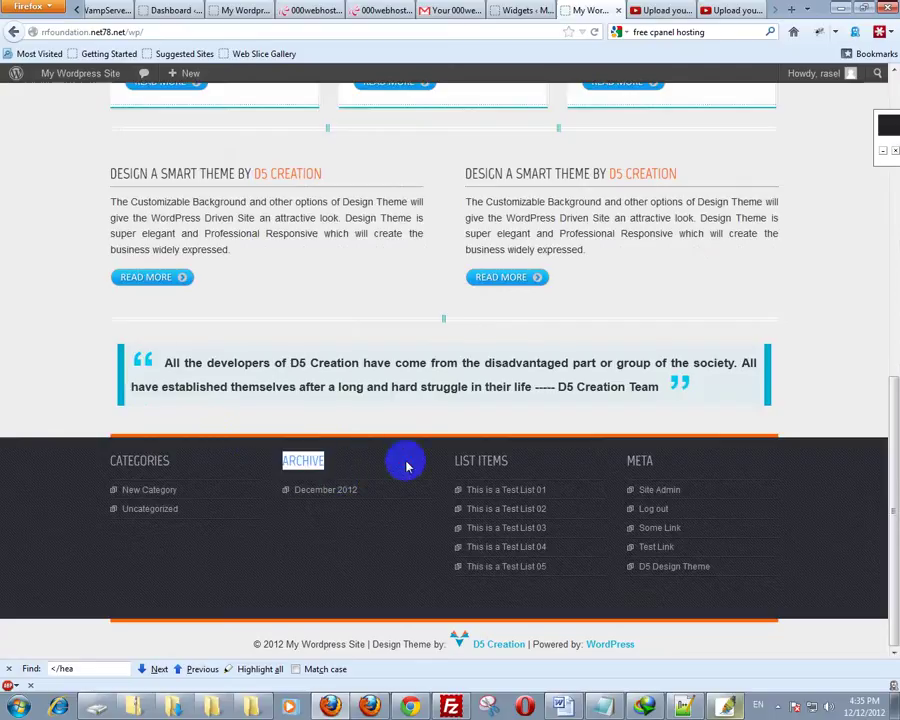
{"action": "left_click", "coordinate": [518, 8]}
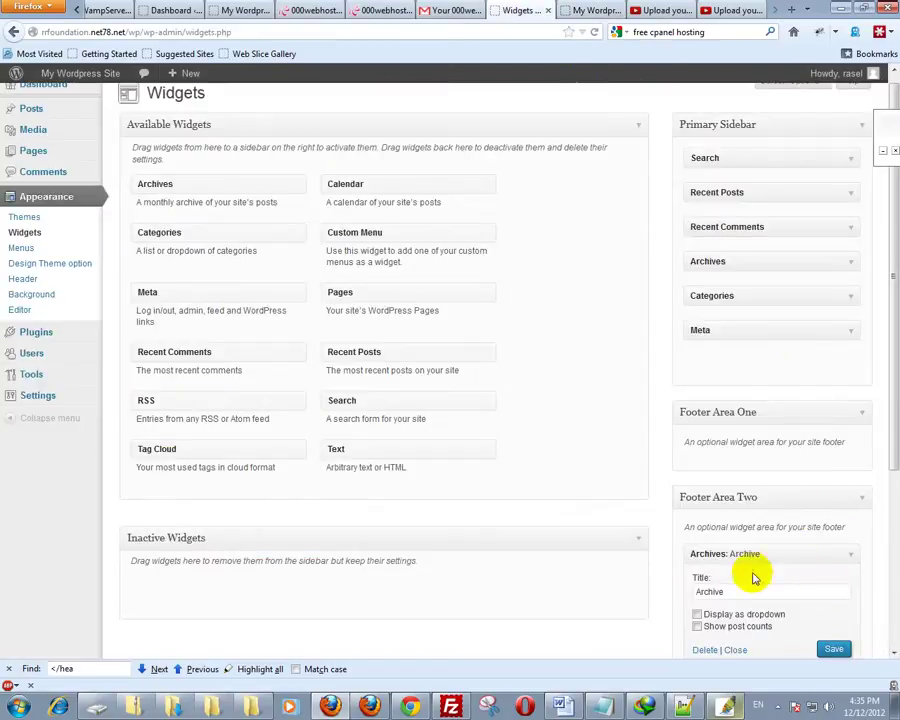
{"action": "left_click", "coordinate": [598, 10]}
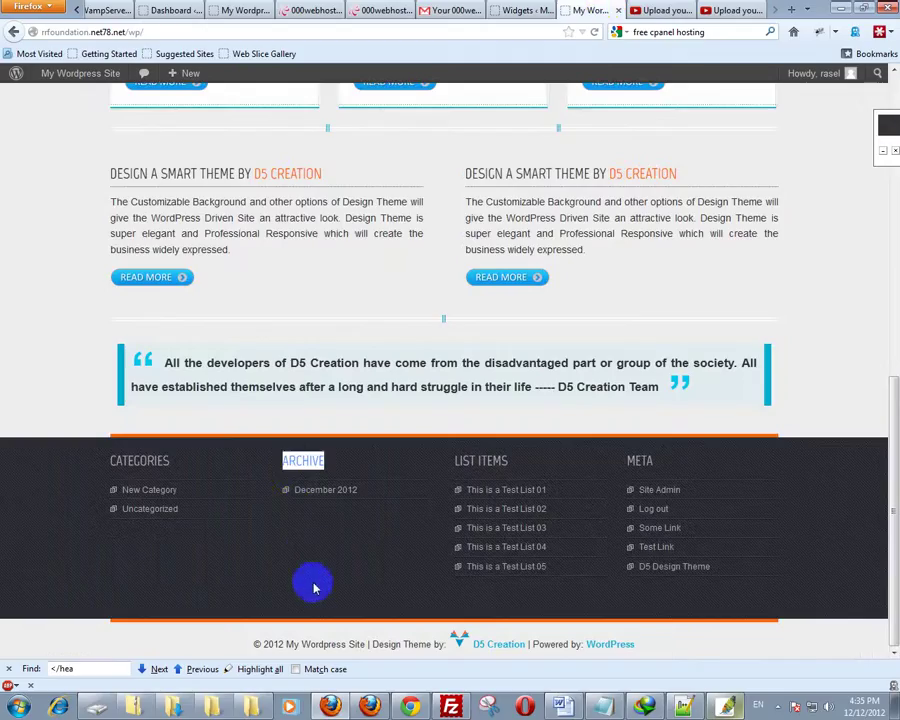
{"action": "left_click", "coordinate": [530, 9]}
{"action": "left_click", "coordinate": [853, 550]}
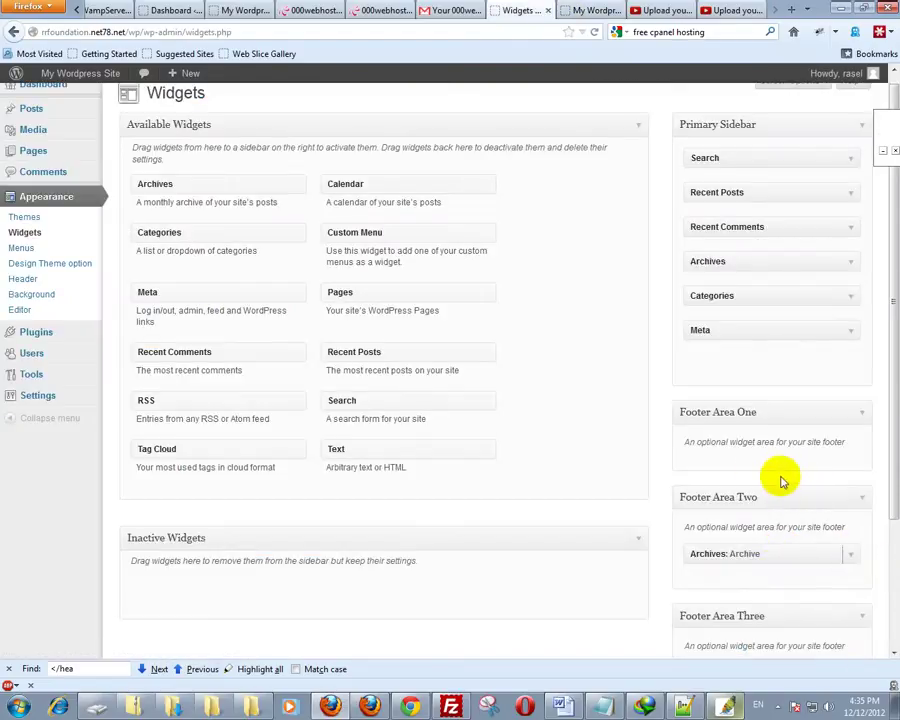
Compare the home page's bottom quotation with the Quote Text setting in the Design Theme options.
{"action": "left_click", "coordinate": [580, 10]}
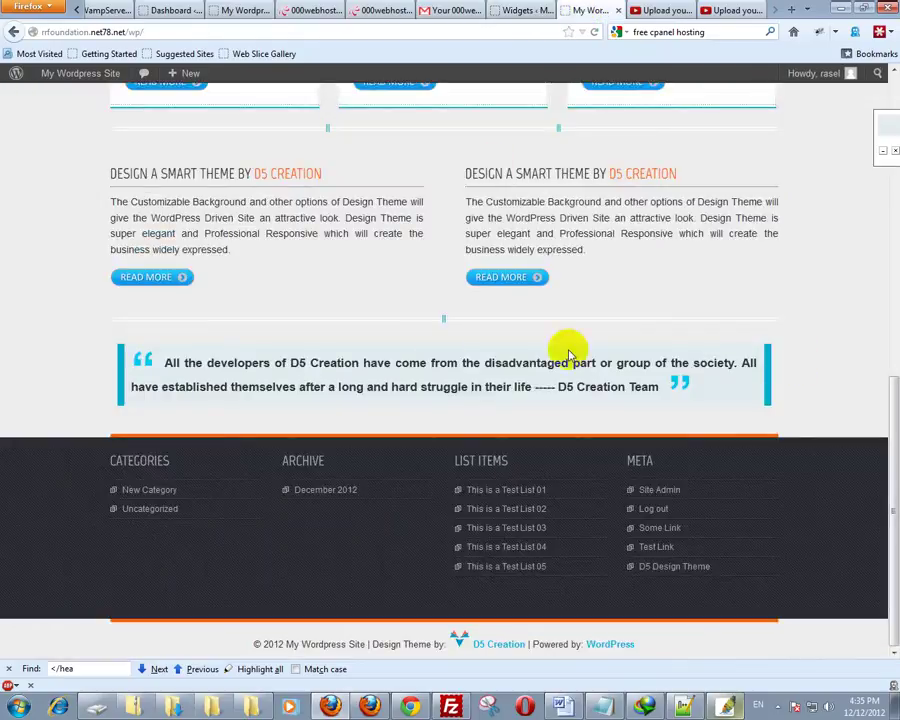
{"action": "left_click_drag", "start_coordinate": [542, 360], "coordinate": [626, 388]}
{"action": "left_click", "coordinate": [520, 10]}
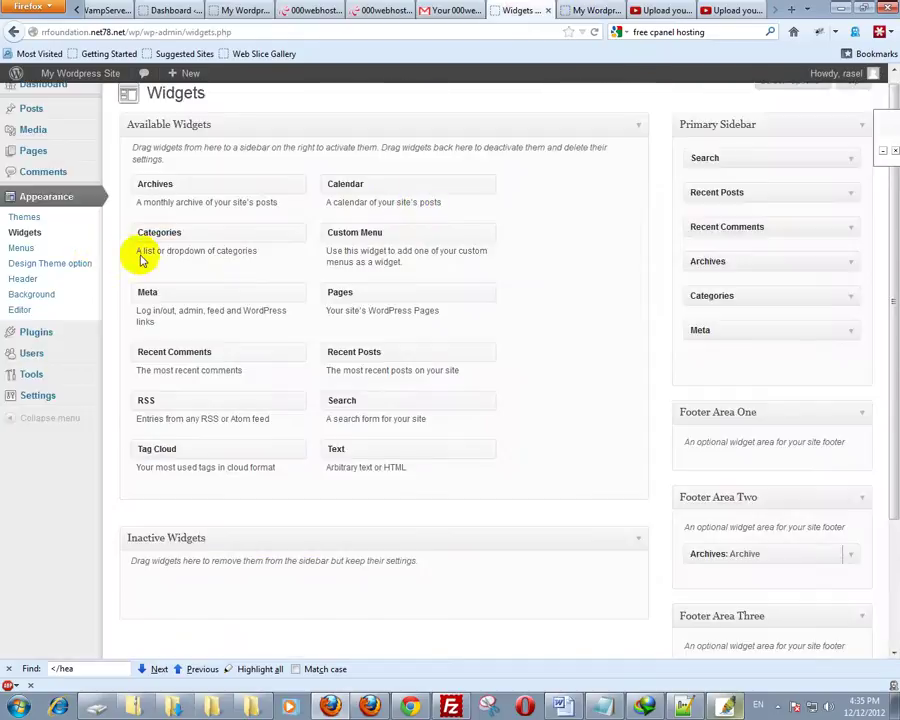
{"action": "left_click", "coordinate": [64, 263]}
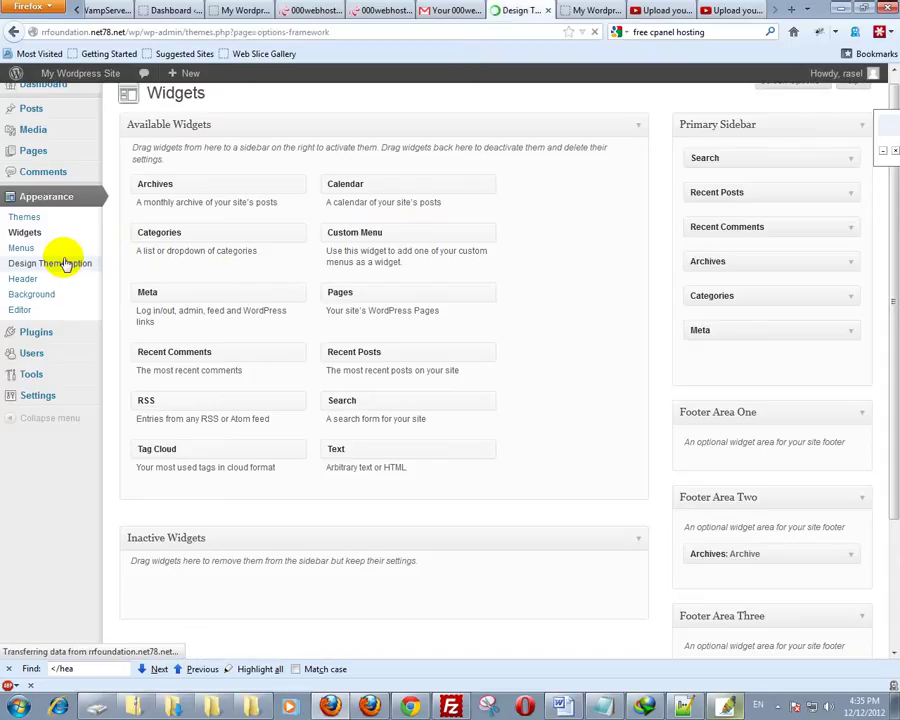
{"action": "scroll", "coordinate": [277, 301], "scroll_direction": "down", "scroll_amount": 5}
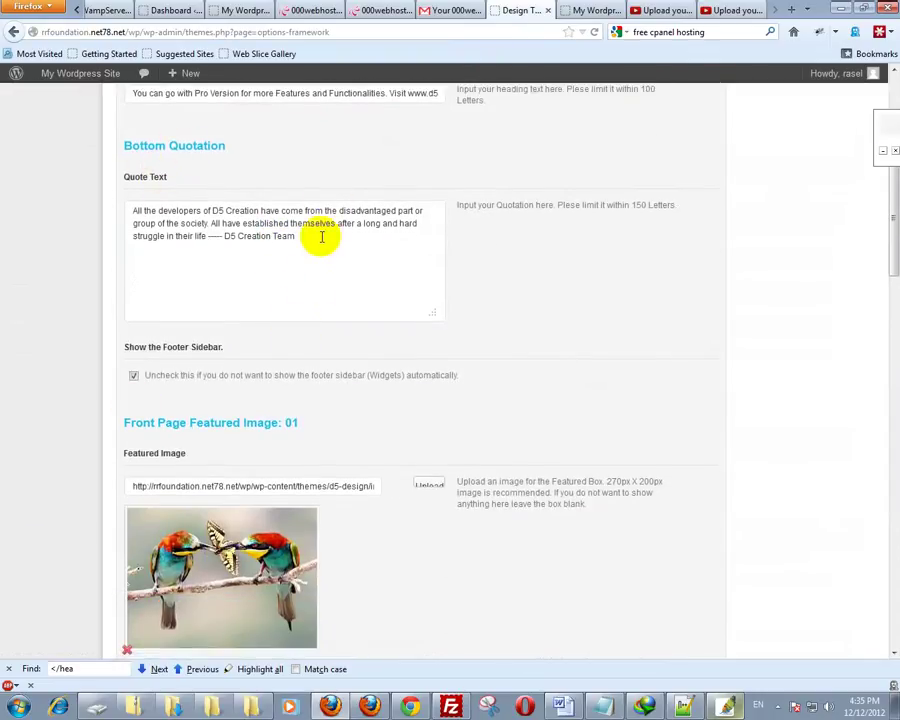
{"action": "left_click", "coordinate": [585, 10]}
{"action": "left_click", "coordinate": [225, 362]}
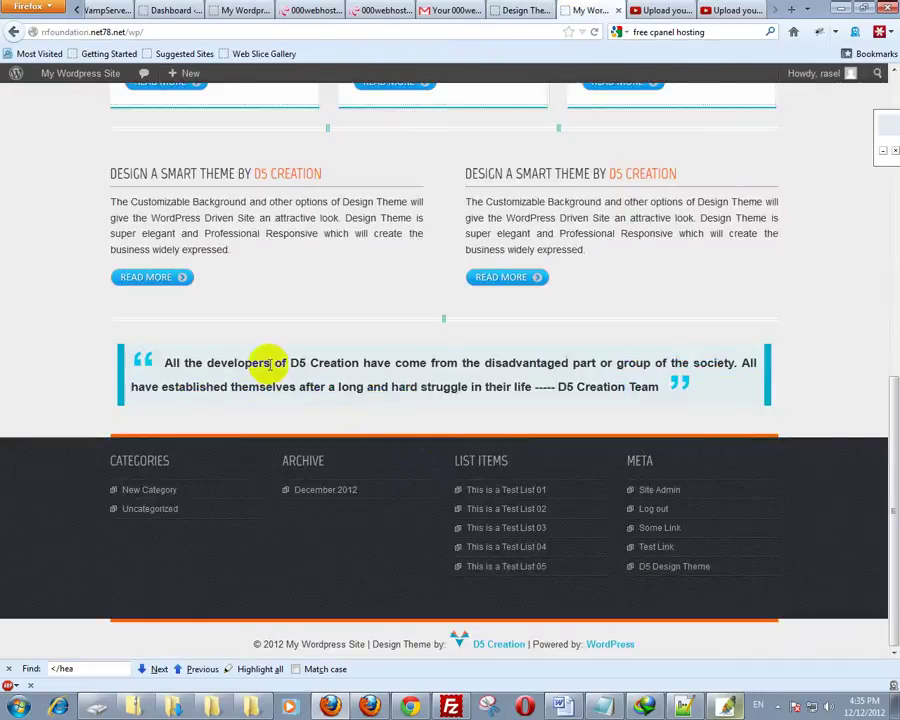
{"action": "left_click", "coordinate": [495, 10]}
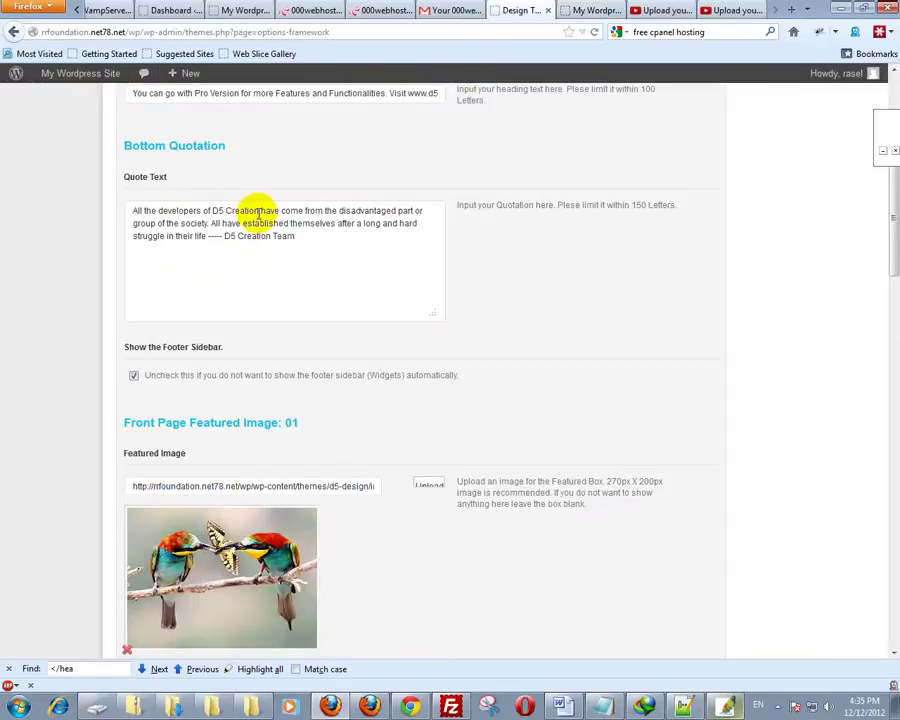
Review the theme options for the front page featured images, featured links and featured content blocks.
{"action": "scroll", "coordinate": [110, 370], "scroll_direction": "down", "scroll_amount": 5}
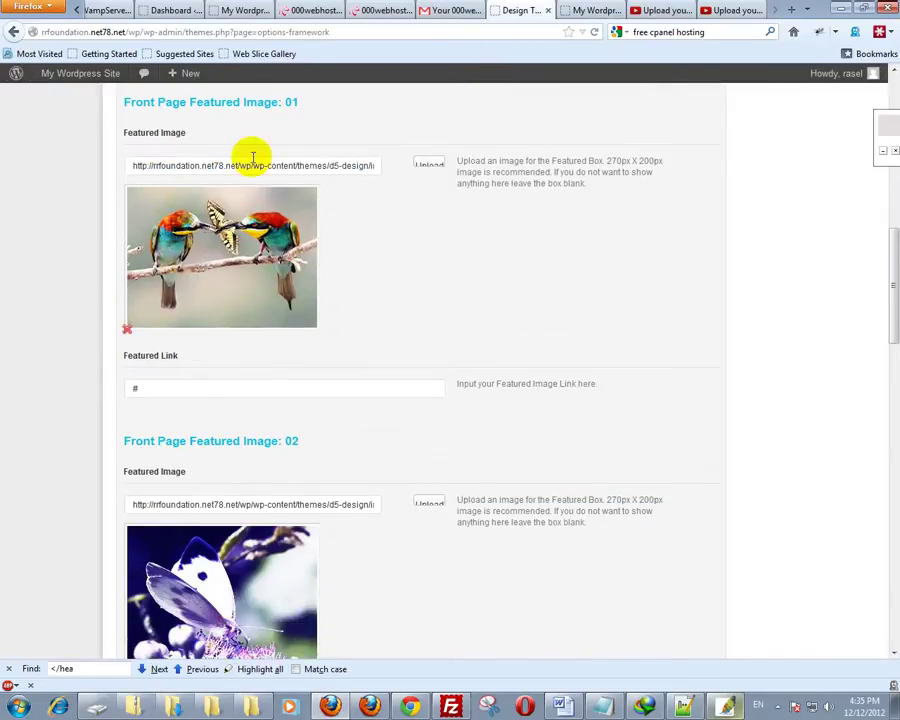
{"action": "left_click_drag", "start_coordinate": [145, 391], "coordinate": [115, 392]}
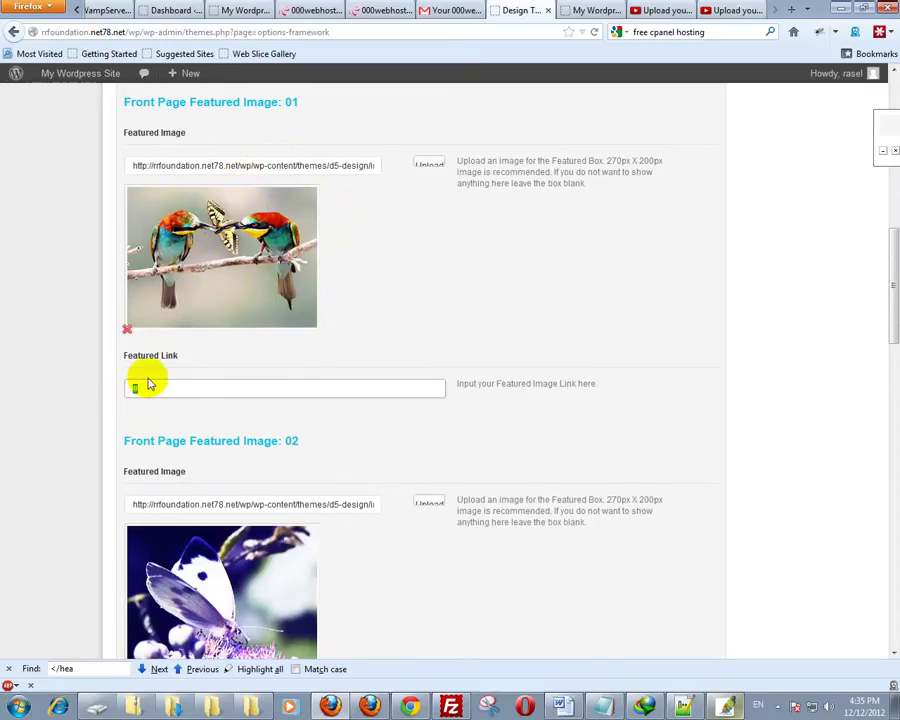
{"action": "scroll", "coordinate": [148, 380], "scroll_direction": "down", "scroll_amount": 15}
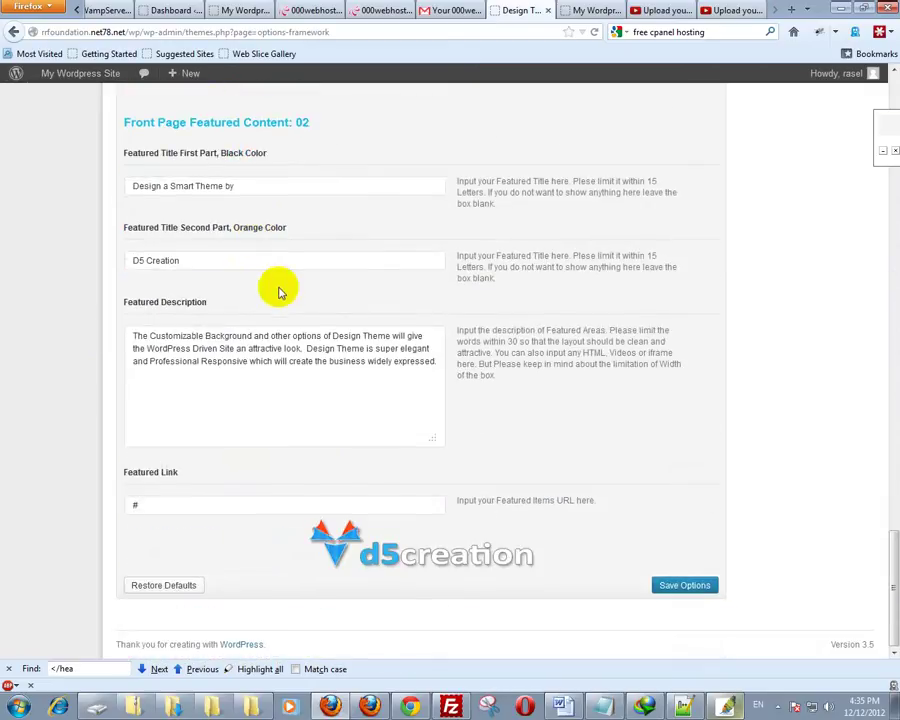
{"action": "scroll", "coordinate": [216, 440], "scroll_direction": "up", "scroll_amount": 4}
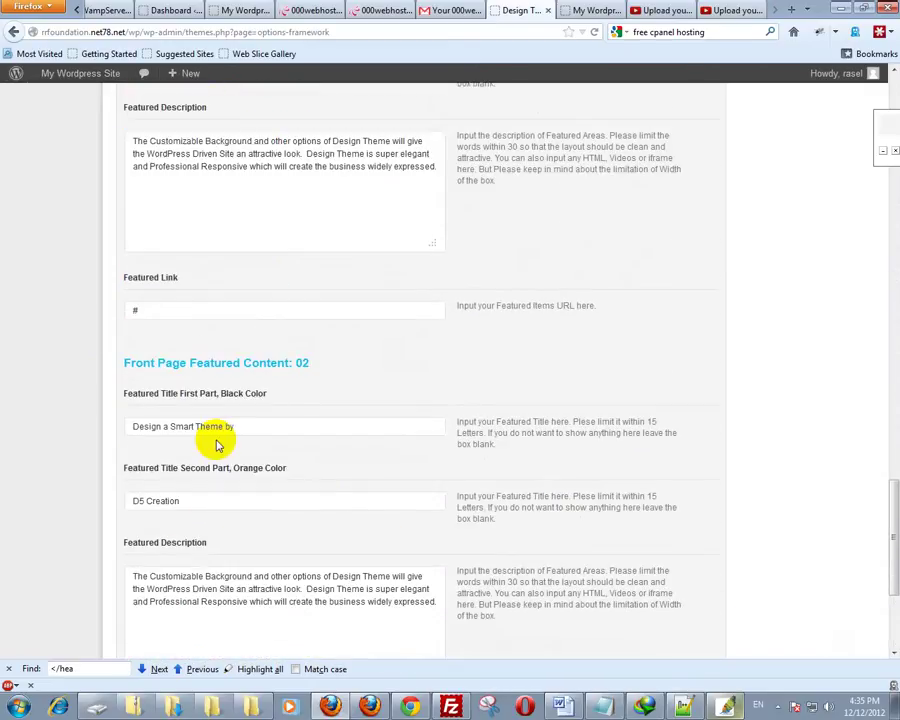
{"action": "scroll", "coordinate": [216, 445], "scroll_direction": "up", "scroll_amount": 20}
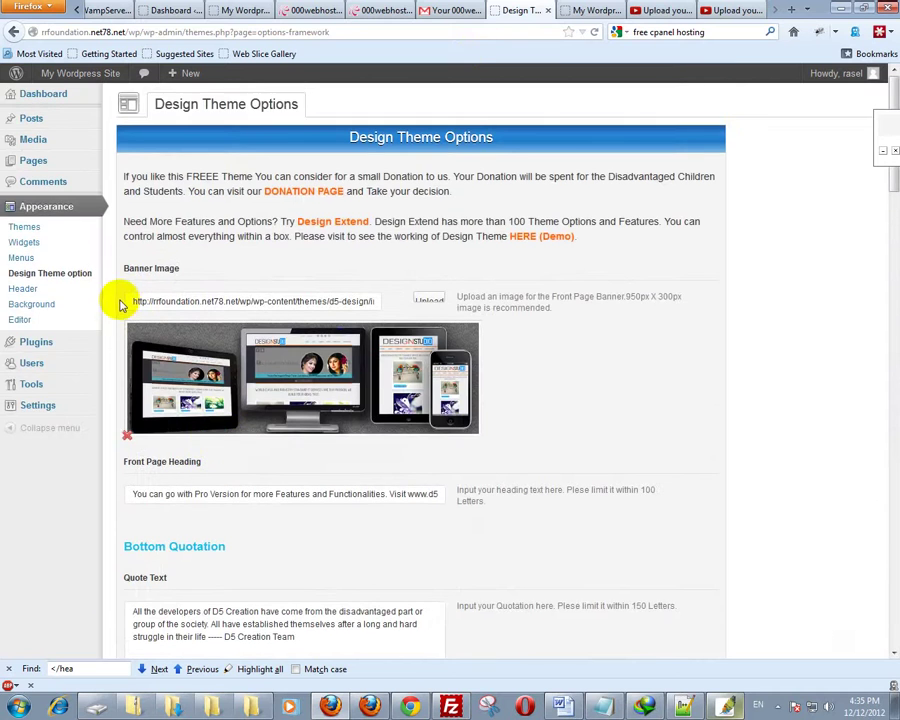
Examine the home page's logo, navigation menu and banner, and compare them with the theme's Banner Image option.
{"action": "left_click", "coordinate": [588, 10]}
{"action": "scroll", "coordinate": [585, 250], "scroll_direction": "up", "scroll_amount": 2}
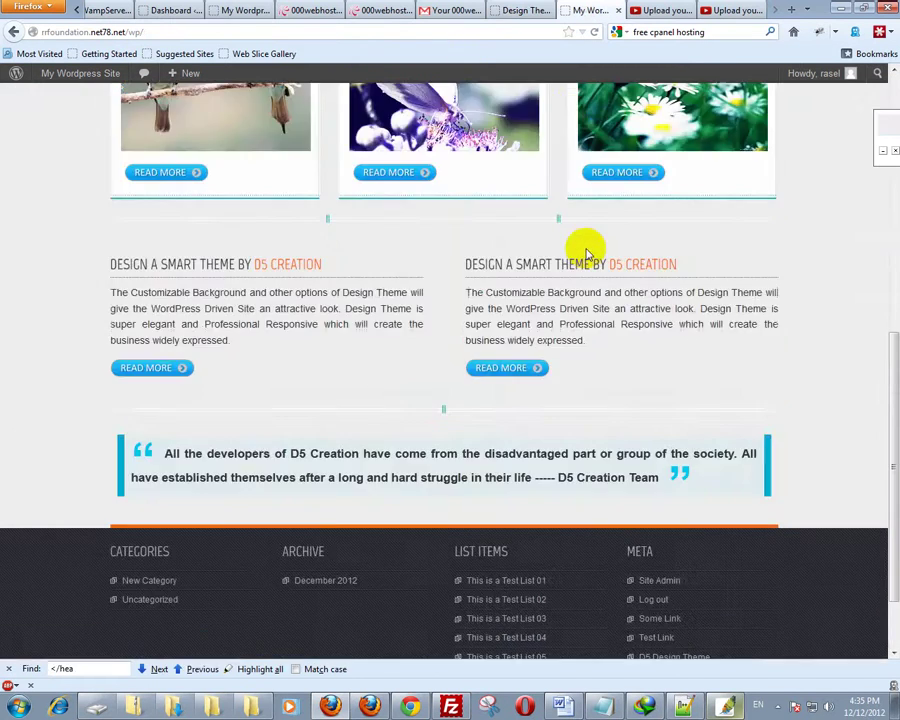
{"action": "scroll", "coordinate": [585, 250], "scroll_direction": "up", "scroll_amount": 8}
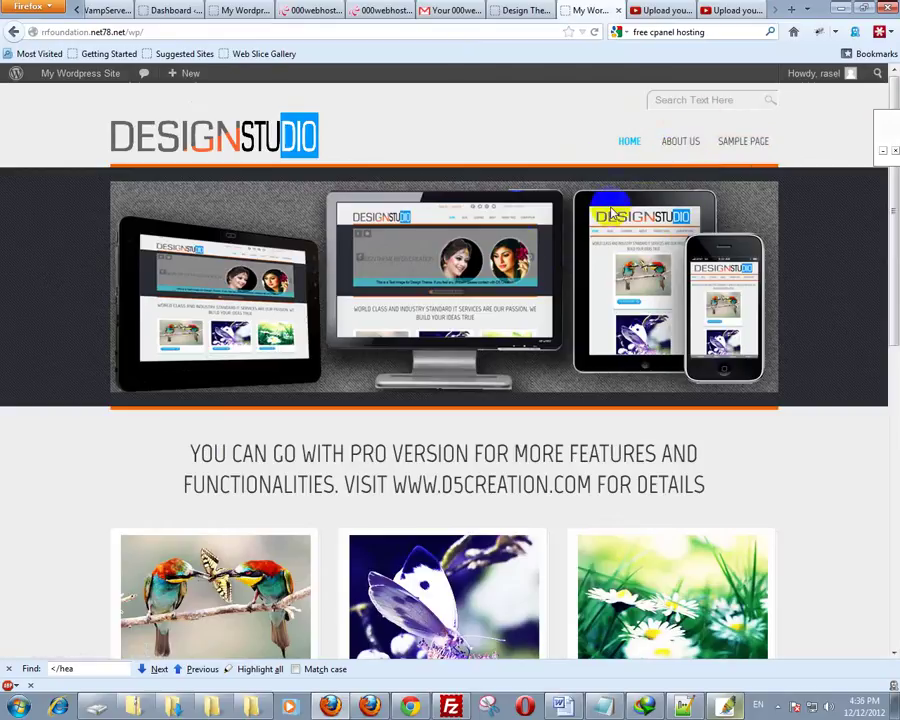
{"action": "left_click", "coordinate": [508, 11]}
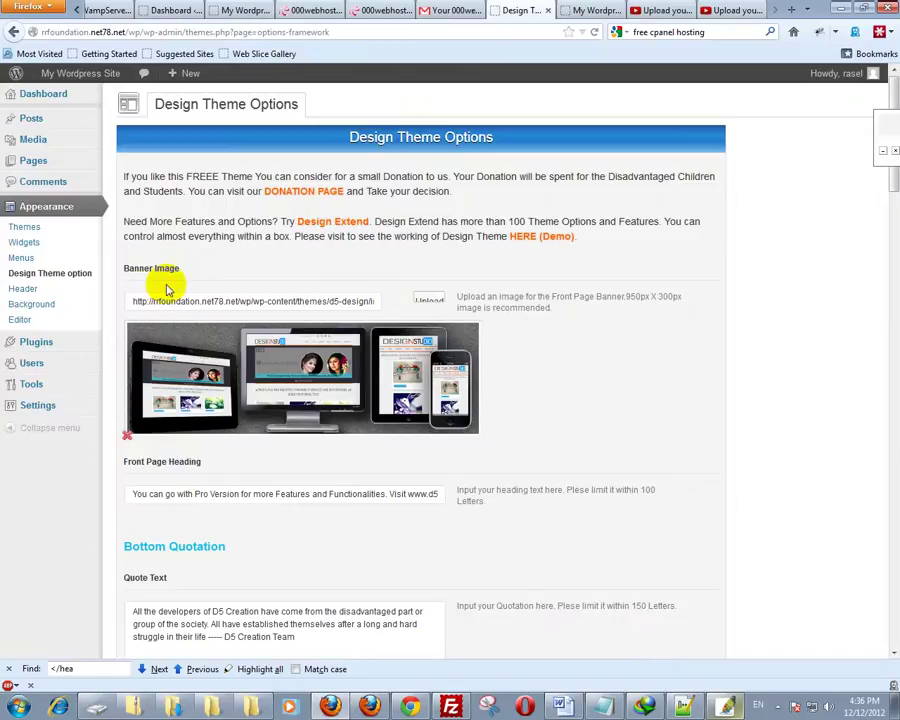
Create a custom navigation menu named Home Menu.
{"action": "left_click", "coordinate": [21, 258]}
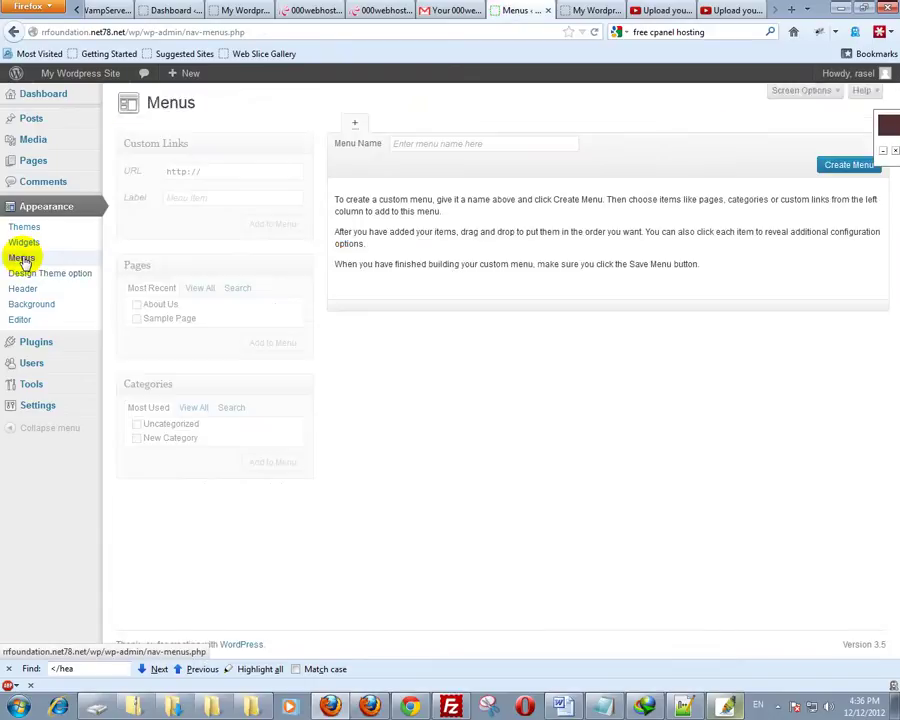
{"action": "left_click", "coordinate": [402, 143]}
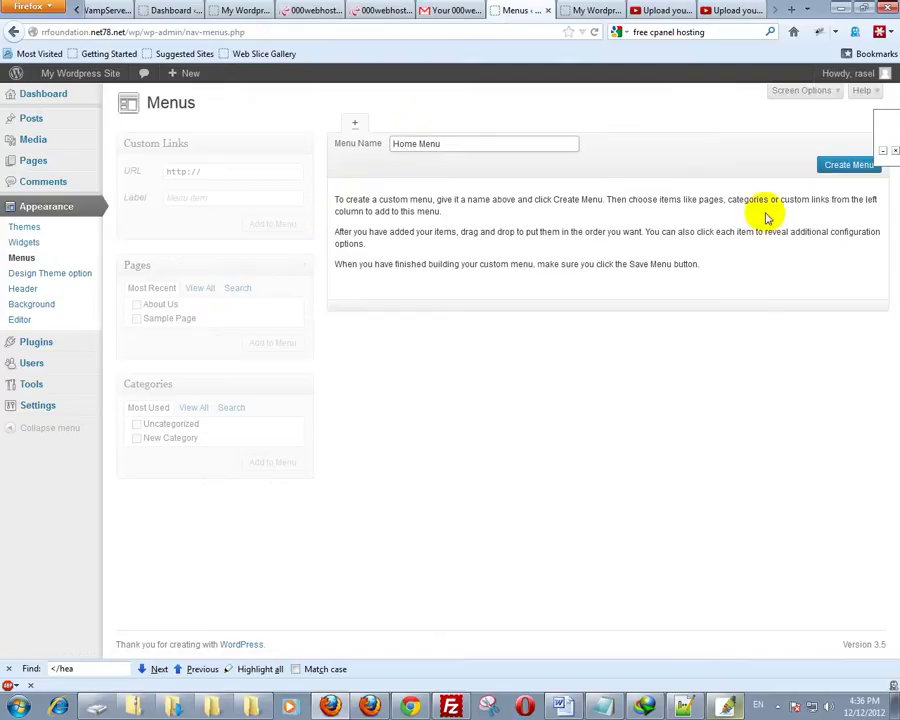
{"action": "left_click", "coordinate": [849, 167]}
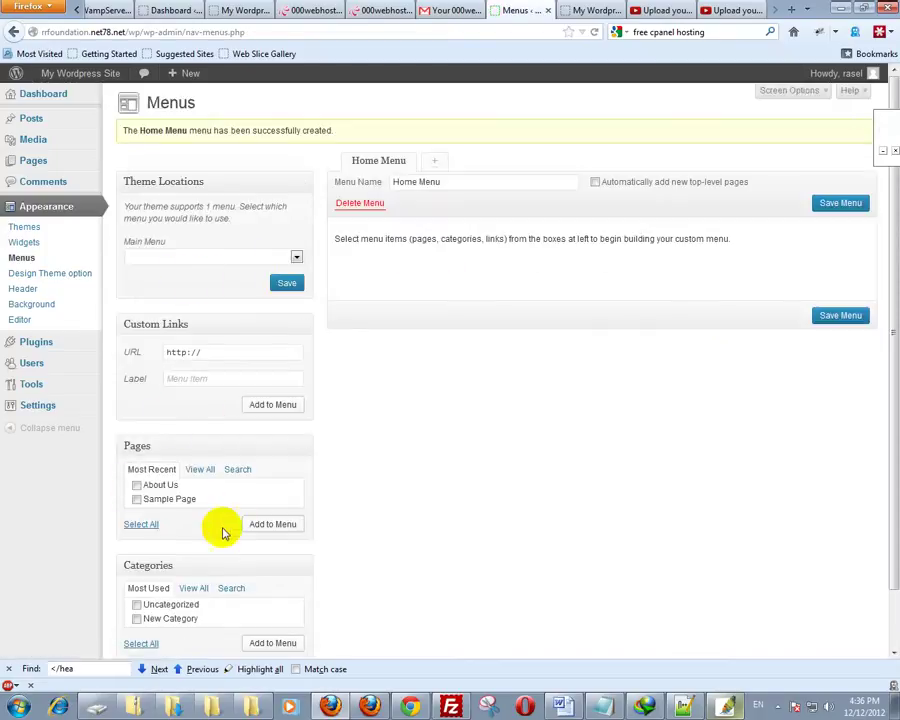
Add the pages About Us and Sample Page and the categories Uncategorized and New Category to Home Menu.
{"action": "left_click", "coordinate": [156, 501]}
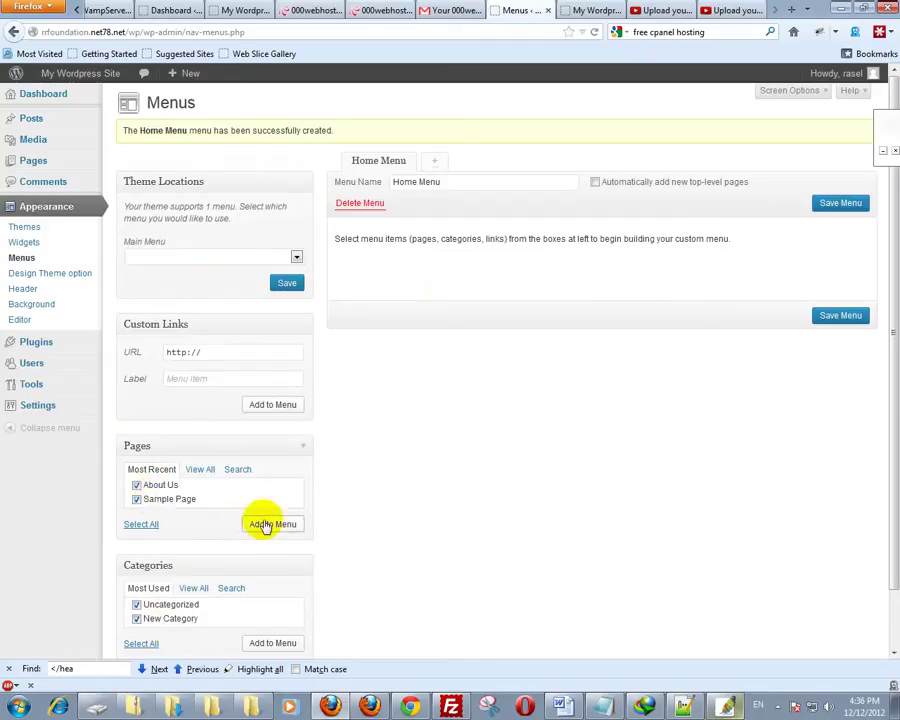
{"action": "left_click", "coordinate": [265, 525]}
{"action": "scroll", "coordinate": [301, 568], "scroll_direction": "down", "scroll_amount": 1}
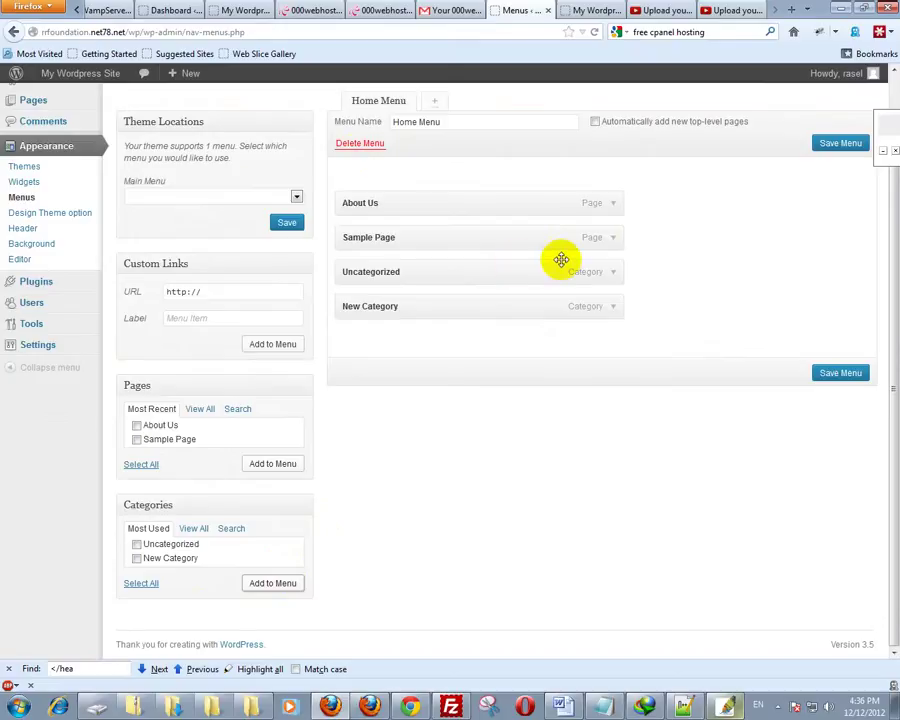
{"action": "scroll", "coordinate": [157, 325], "scroll_direction": "up", "scroll_amount": 1}
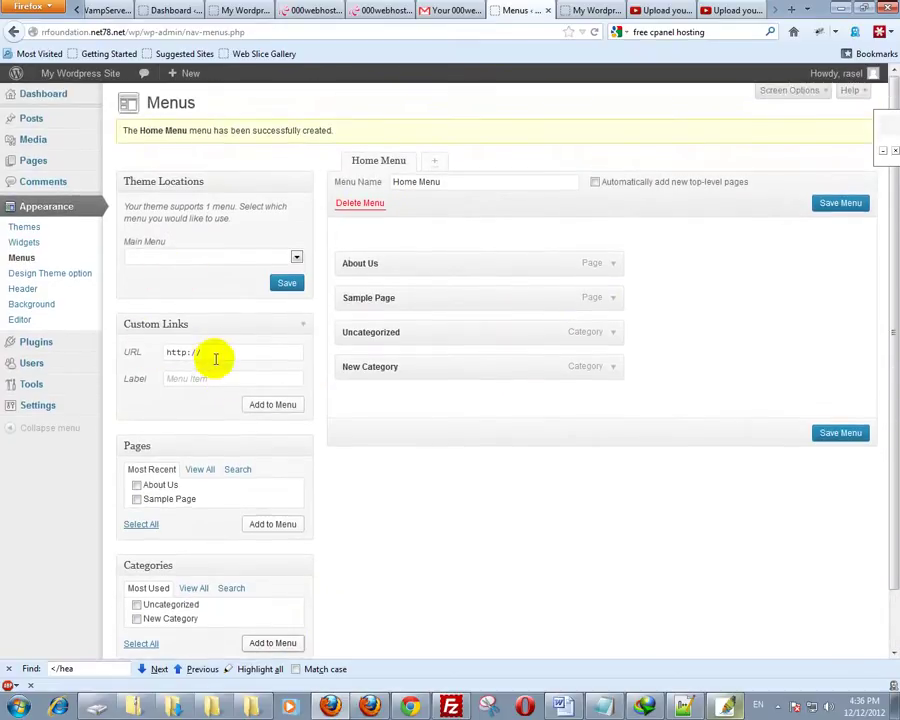
Add two custom links labelled Important Site and Prothom Alo to Home Menu.
{"action": "left_click_drag", "start_coordinate": [215, 360], "coordinate": [108, 358]}
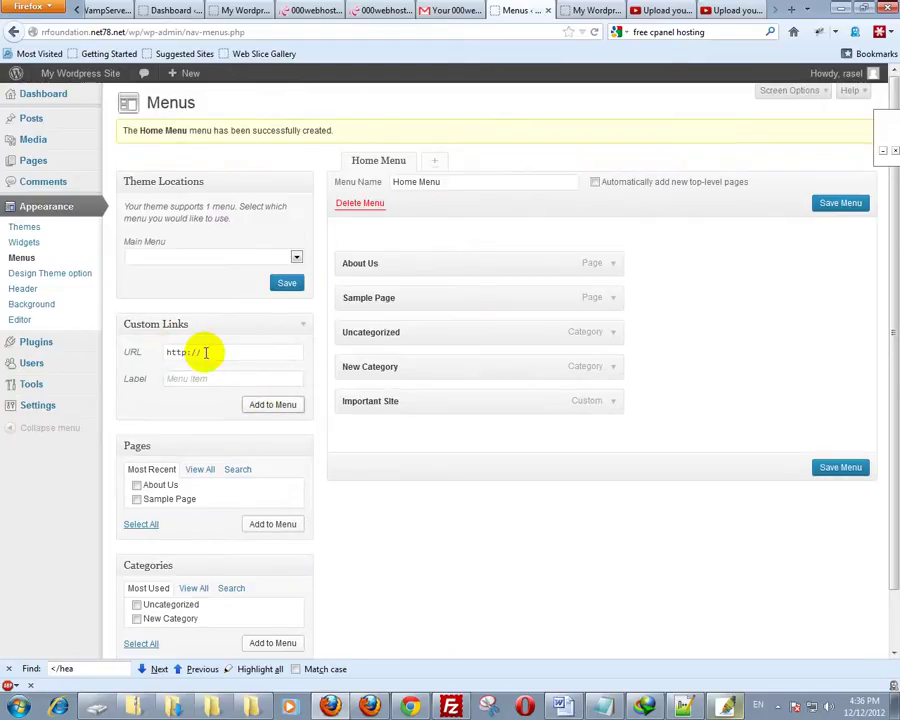
{"action": "left_click", "coordinate": [131, 352]}
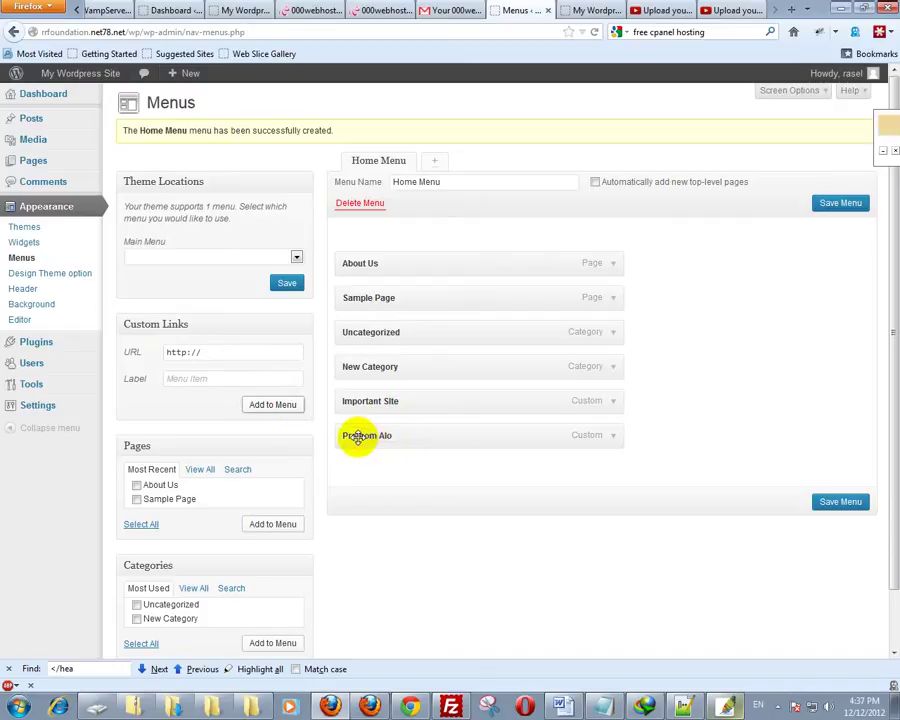
{"action": "left_click_drag", "start_coordinate": [356, 438], "coordinate": [388, 436]}
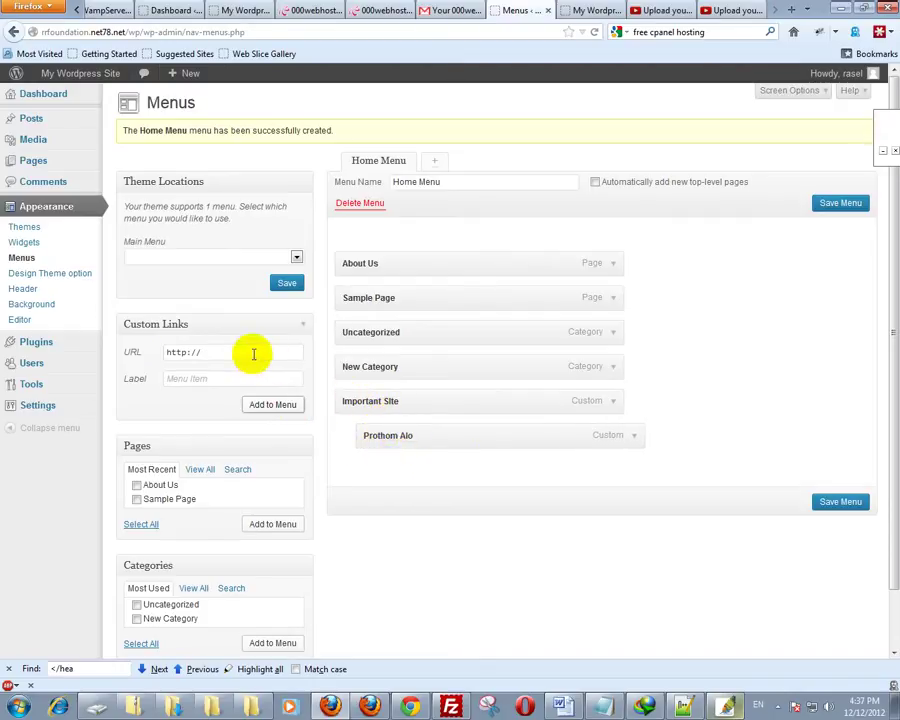
{"action": "left_click_drag", "start_coordinate": [254, 354], "coordinate": [133, 350]}
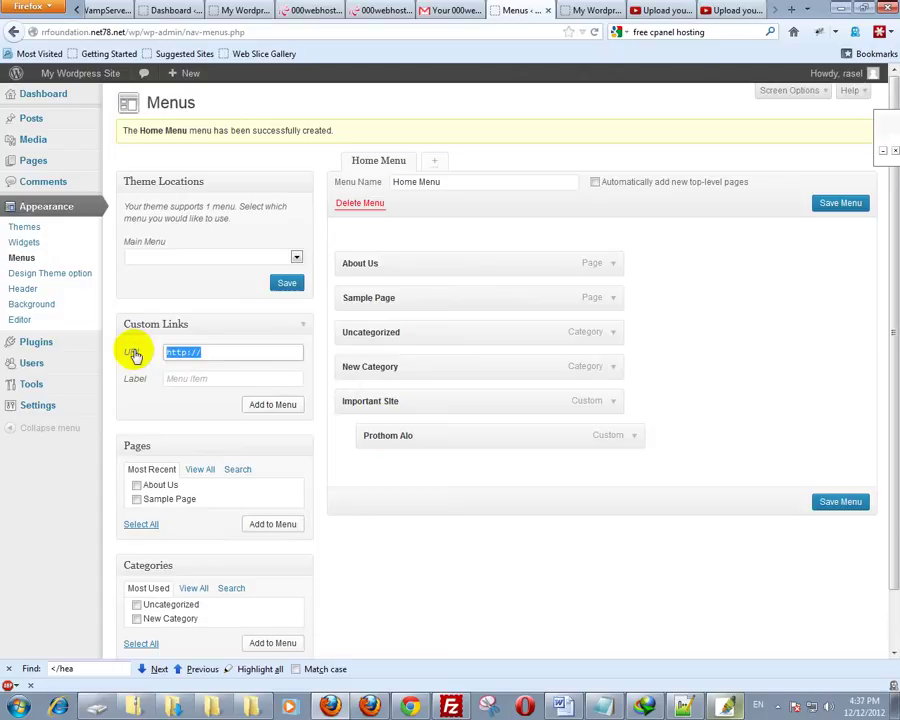
{"action": "type", "text": "##"}
{"action": "key", "text": "End"}
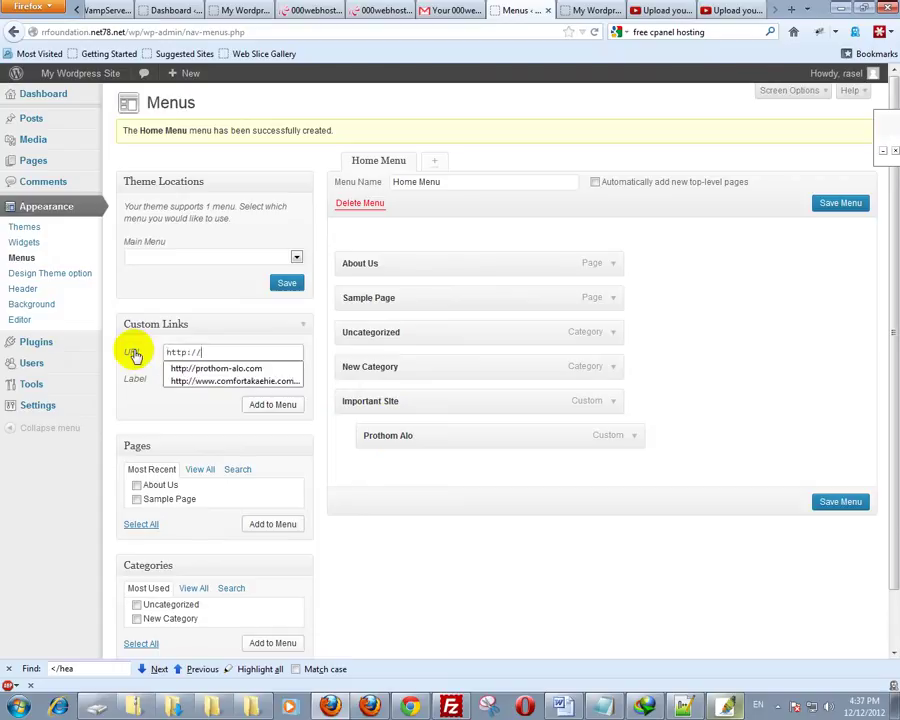
{"action": "type", "text": "rrfoundation.net"}
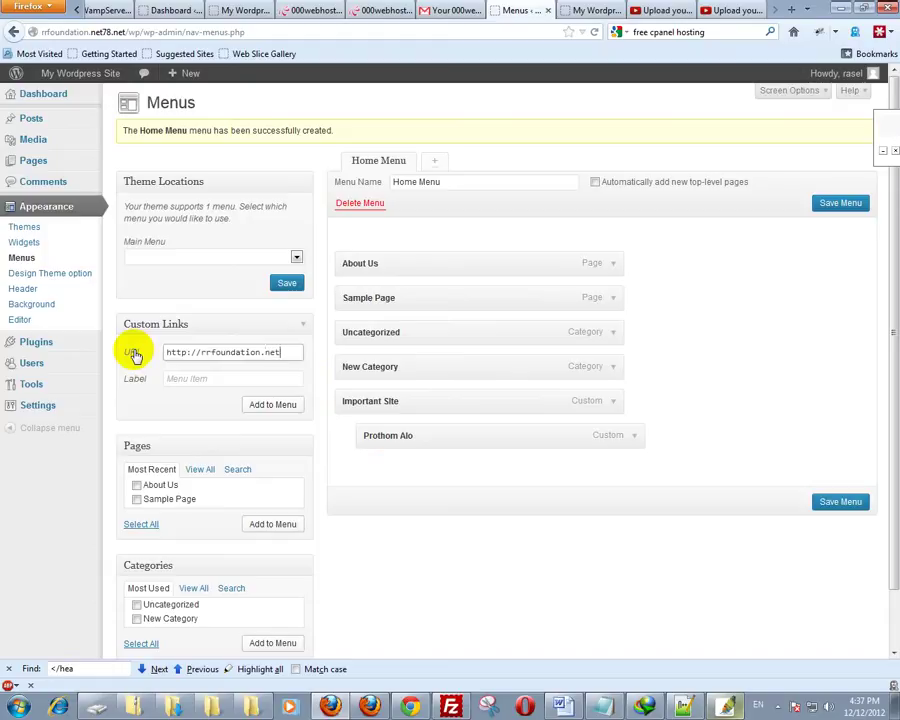
{"action": "key", "text": "Tab"}
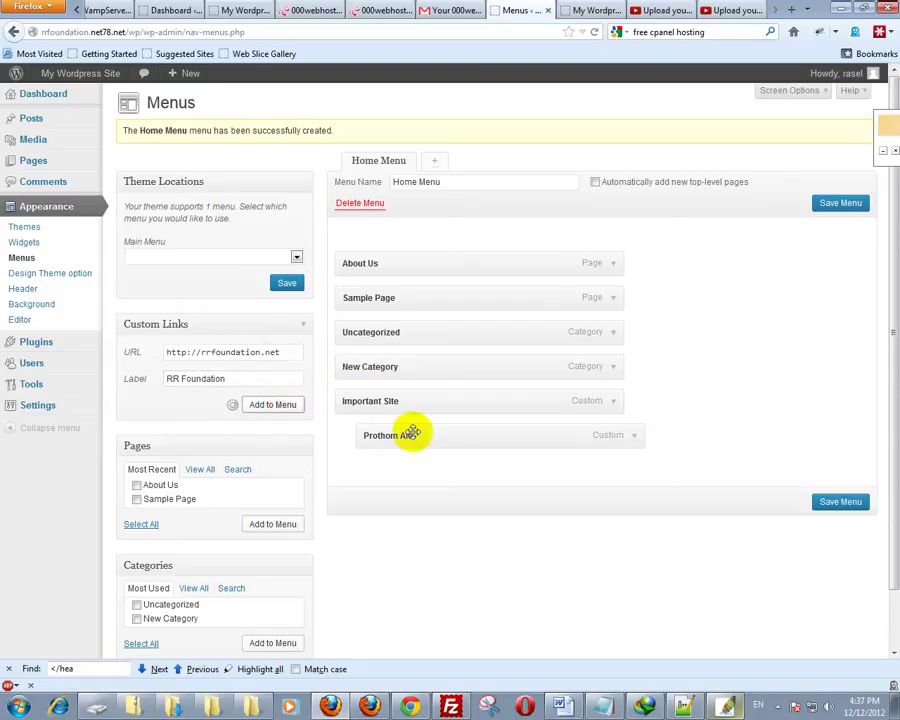
{"action": "left_click_drag", "start_coordinate": [363, 472], "coordinate": [402, 472]}
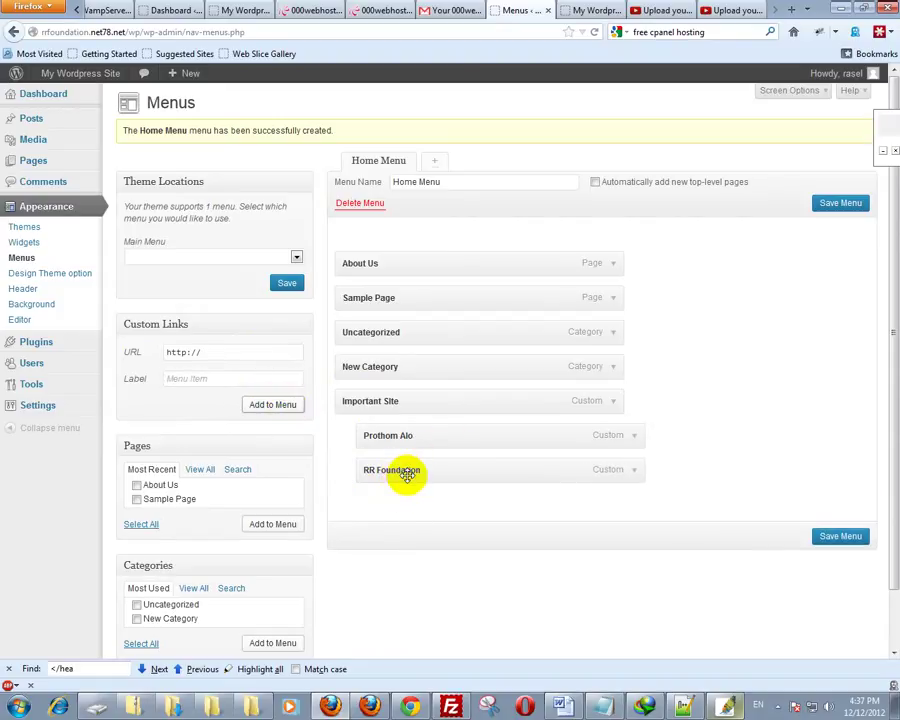
Assign Home Menu to the theme's Main Menu location and save the menu.
{"action": "left_click", "coordinate": [173, 258]}
{"action": "left_click", "coordinate": [165, 283]}
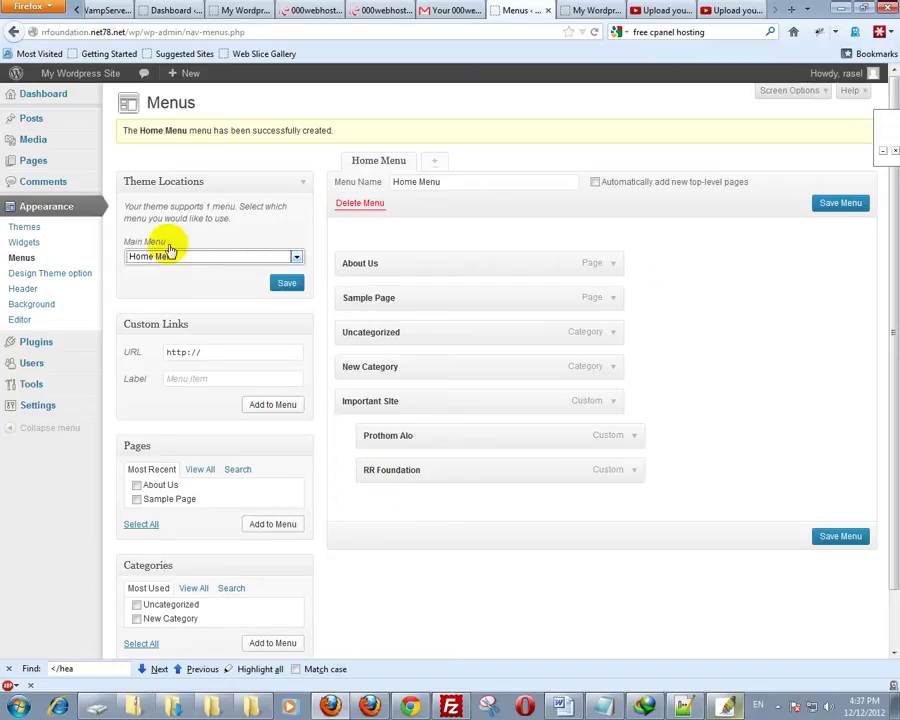
{"action": "left_click", "coordinate": [570, 10]}
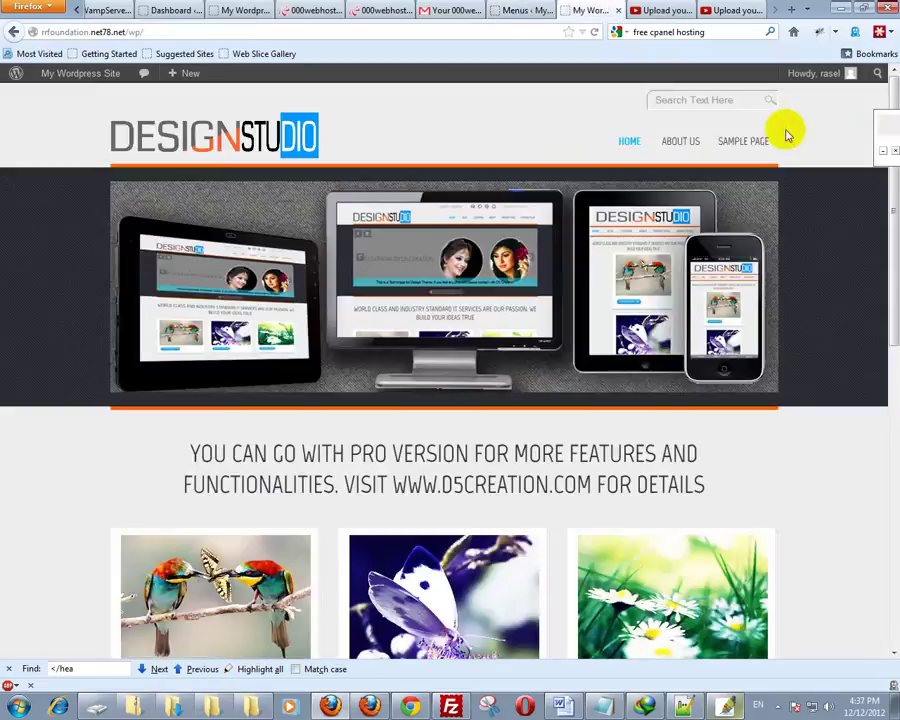
{"action": "left_click", "coordinate": [527, 10]}
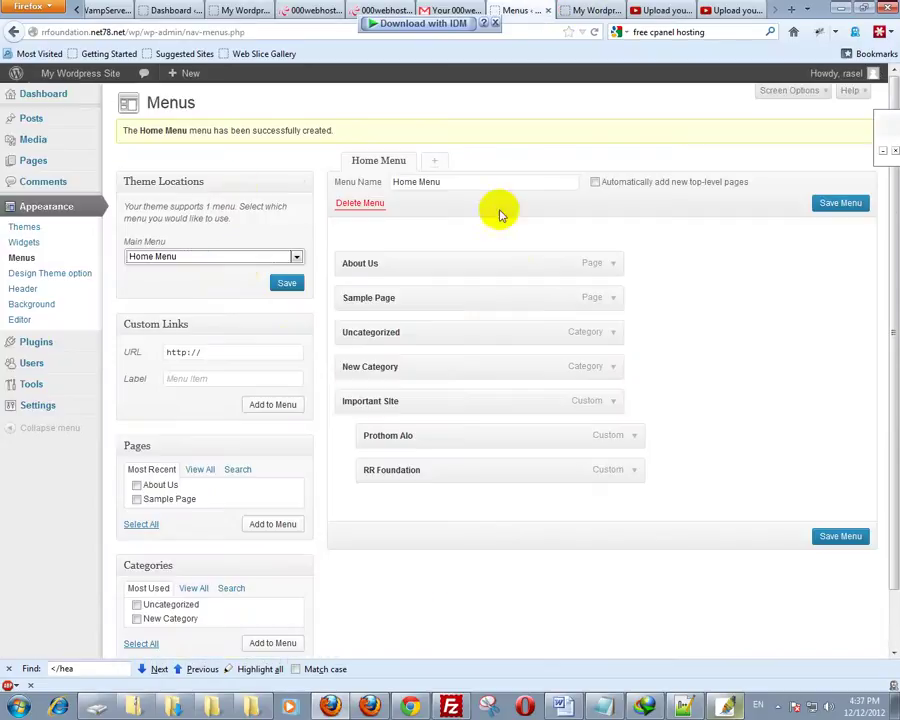
{"action": "left_click", "coordinate": [840, 203]}
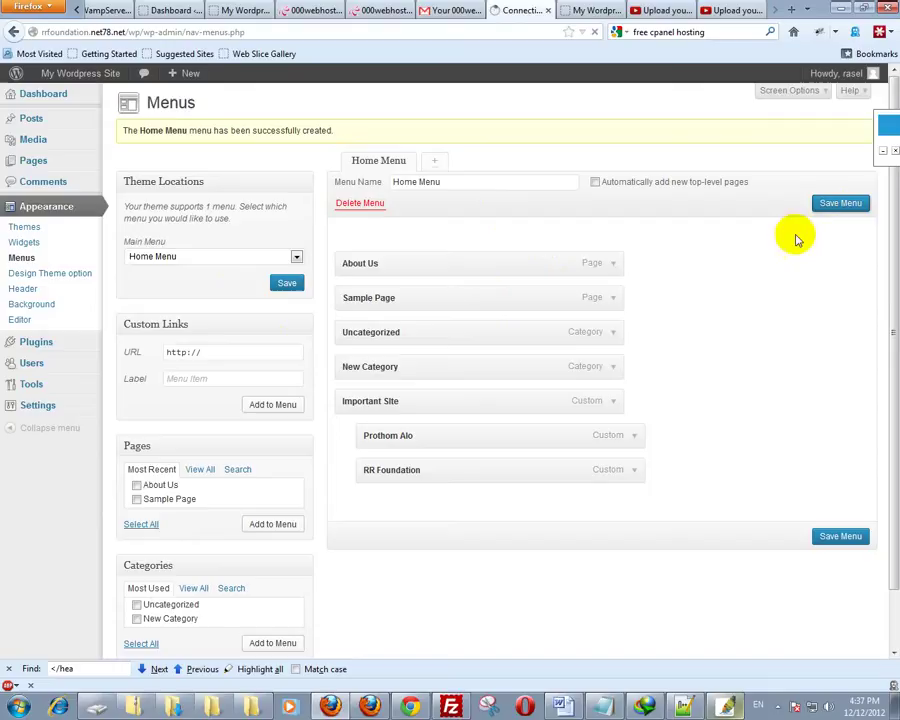
Reload the home page and examine its navigation menu, including the Prothom Alo and RR Foundation entries under Important Site.
{"action": "left_click", "coordinate": [592, 10]}
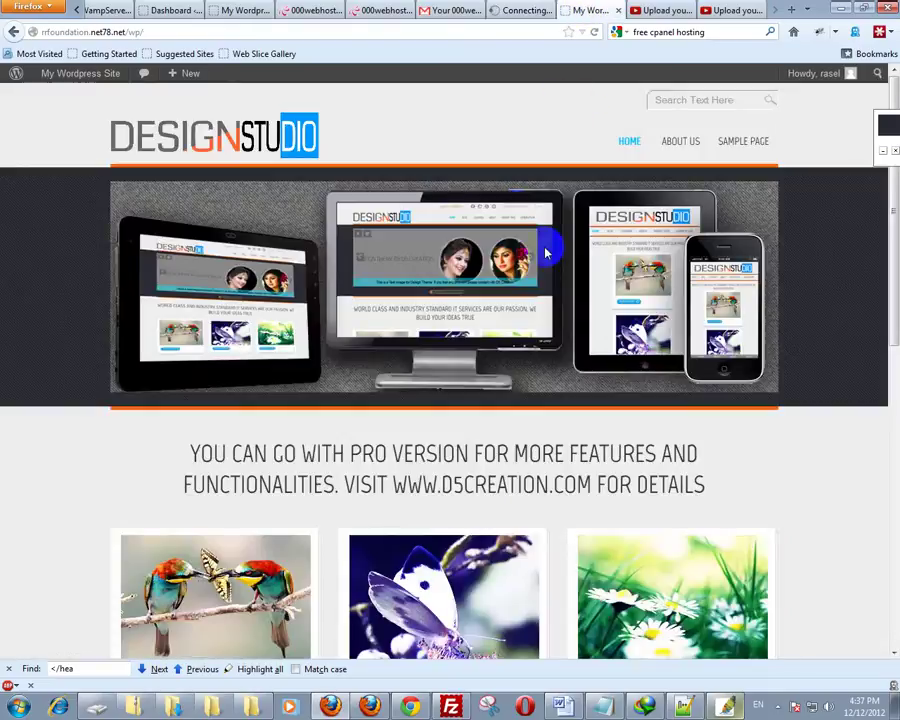
{"action": "key", "text": "F5"}
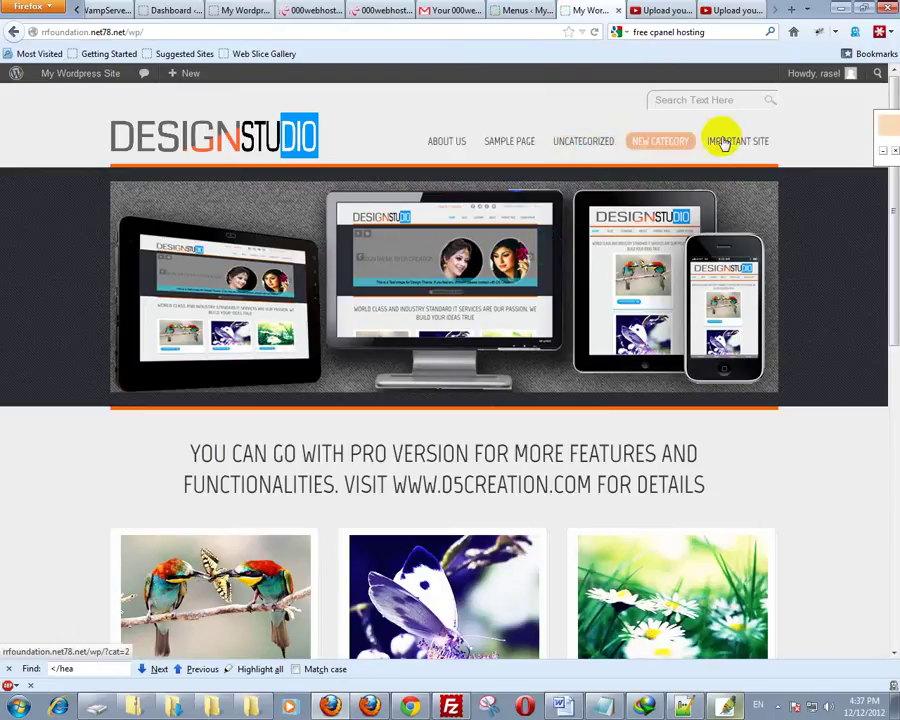
{"action": "mouse_move", "coordinate": [730, 143]}
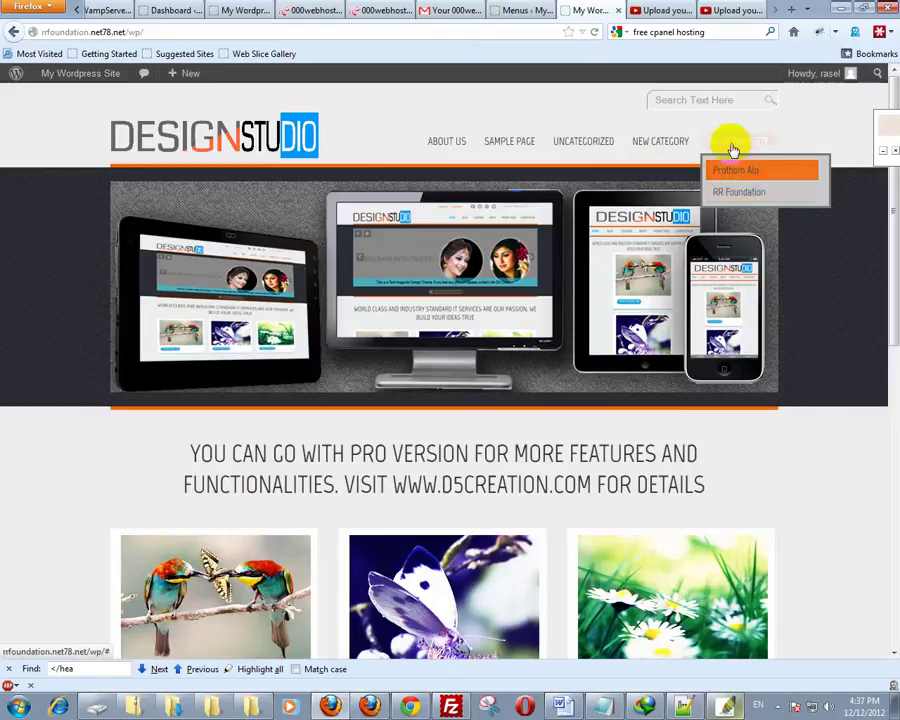
{"action": "left_click", "coordinate": [735, 199]}
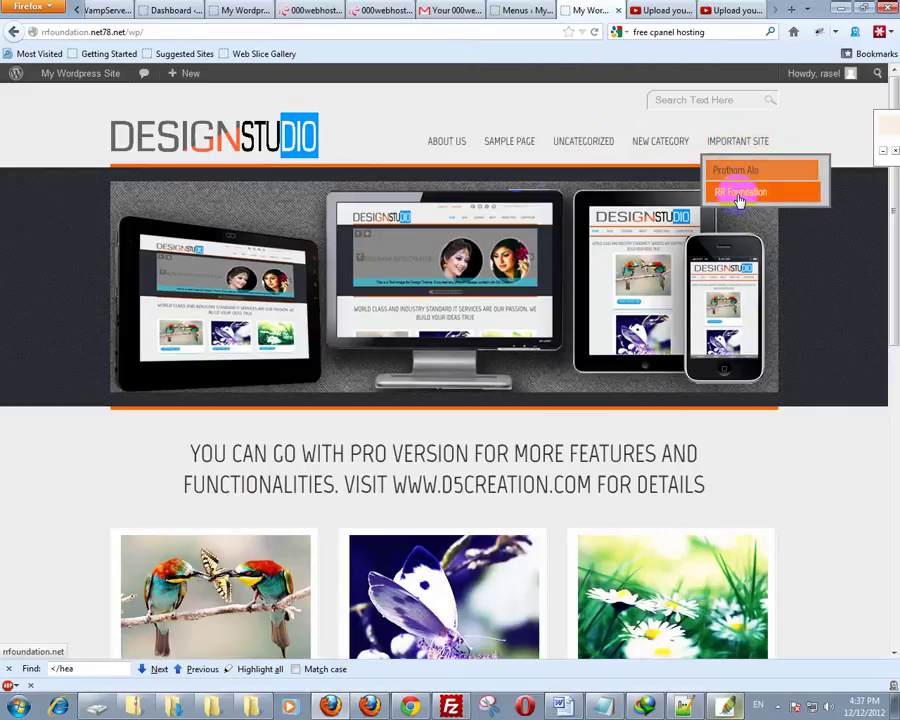
{"action": "mouse_move", "coordinate": [716, 143]}
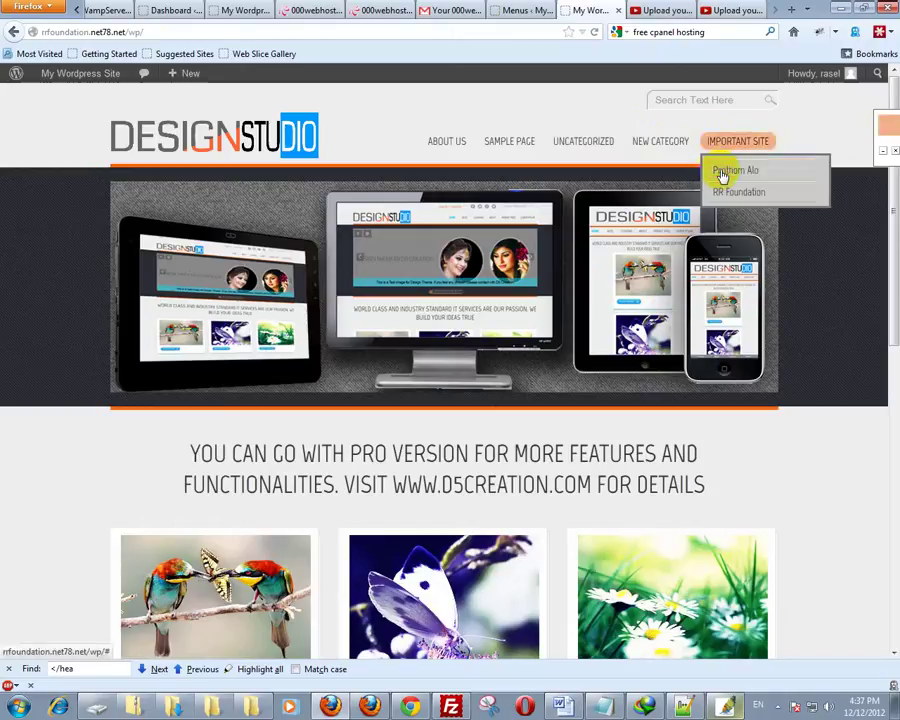
{"action": "left_click", "coordinate": [726, 170]}
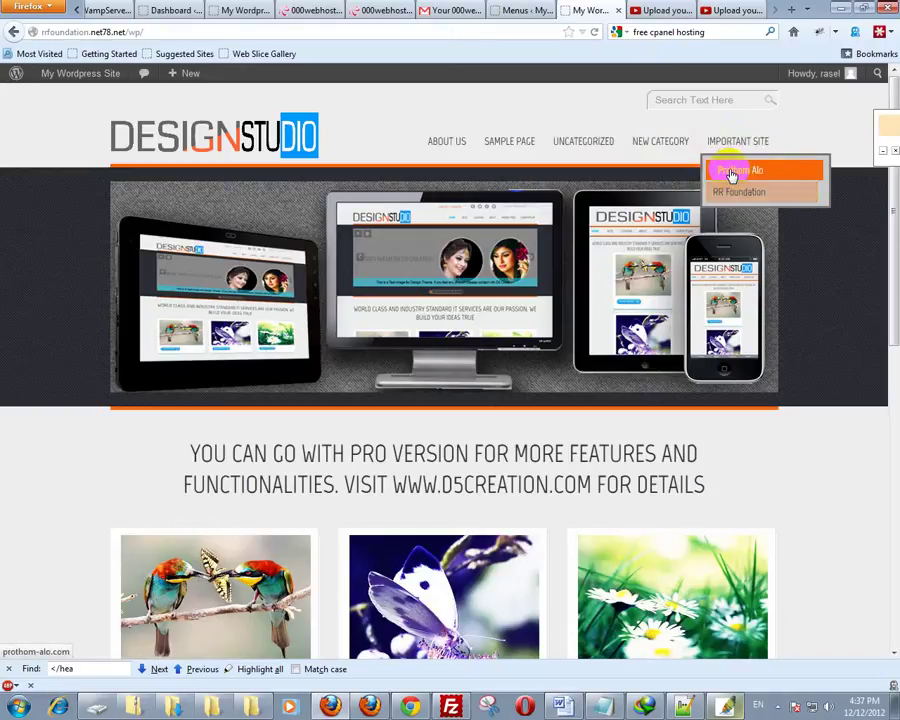
{"action": "left_click", "coordinate": [727, 192]}
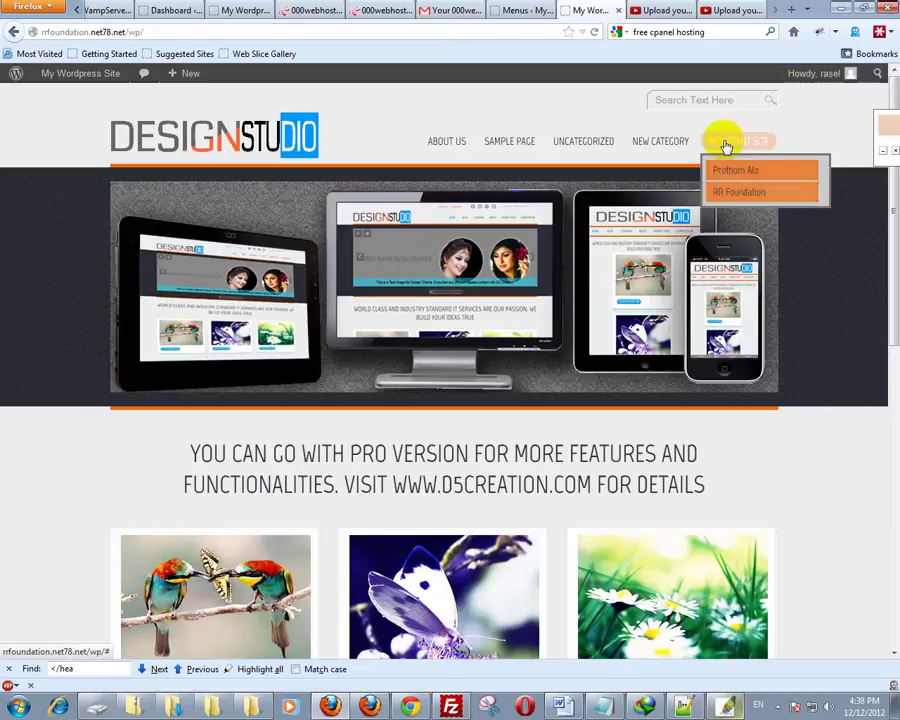
{"action": "left_click", "coordinate": [727, 143]}
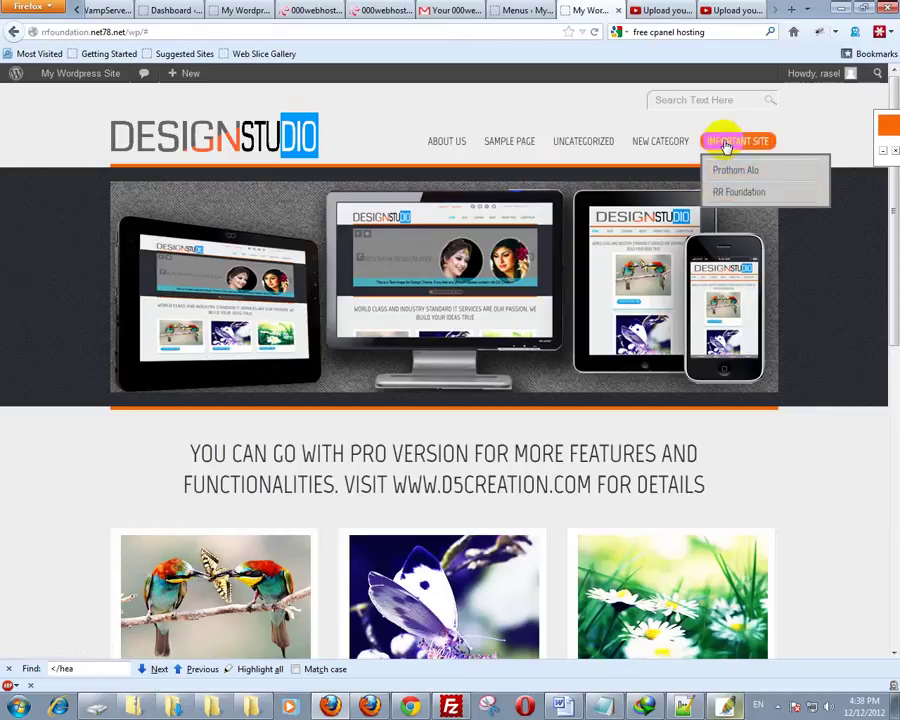
Enable the Link Target and CSS Classes menu properties on the Menus page and expand the About Us item's settings.
{"action": "left_click", "coordinate": [515, 10]}
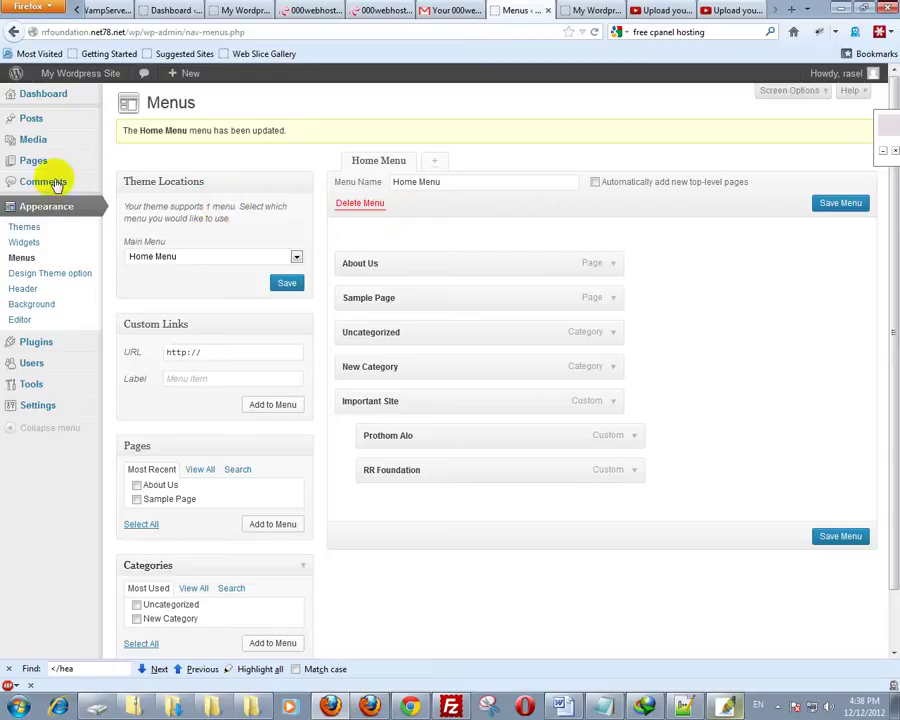
{"action": "scroll", "coordinate": [262, 455], "scroll_direction": "down", "scroll_amount": 1}
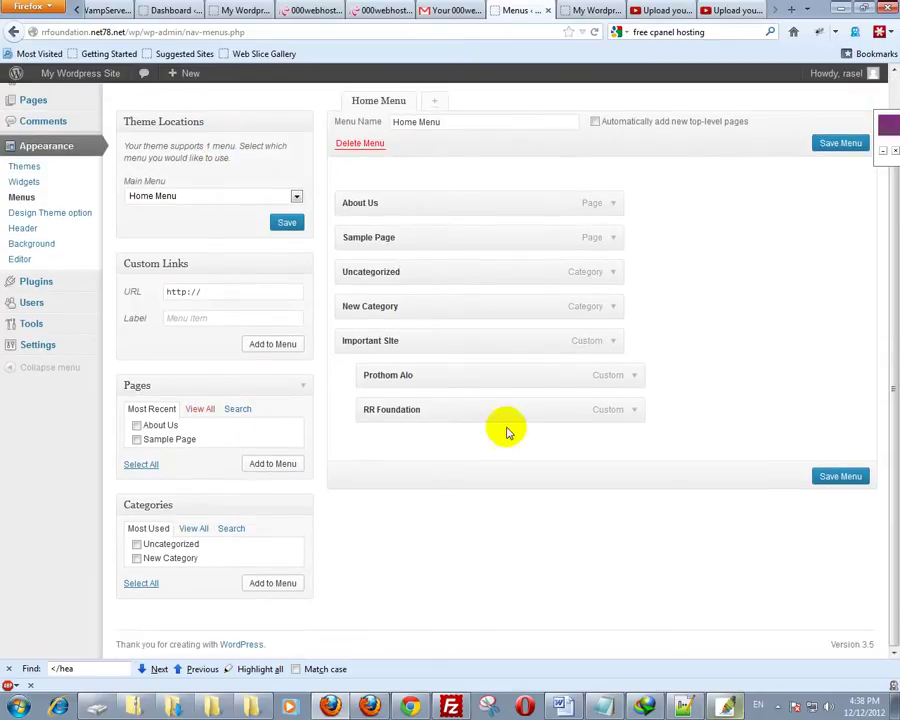
{"action": "scroll", "coordinate": [245, 486], "scroll_direction": "up", "scroll_amount": 1}
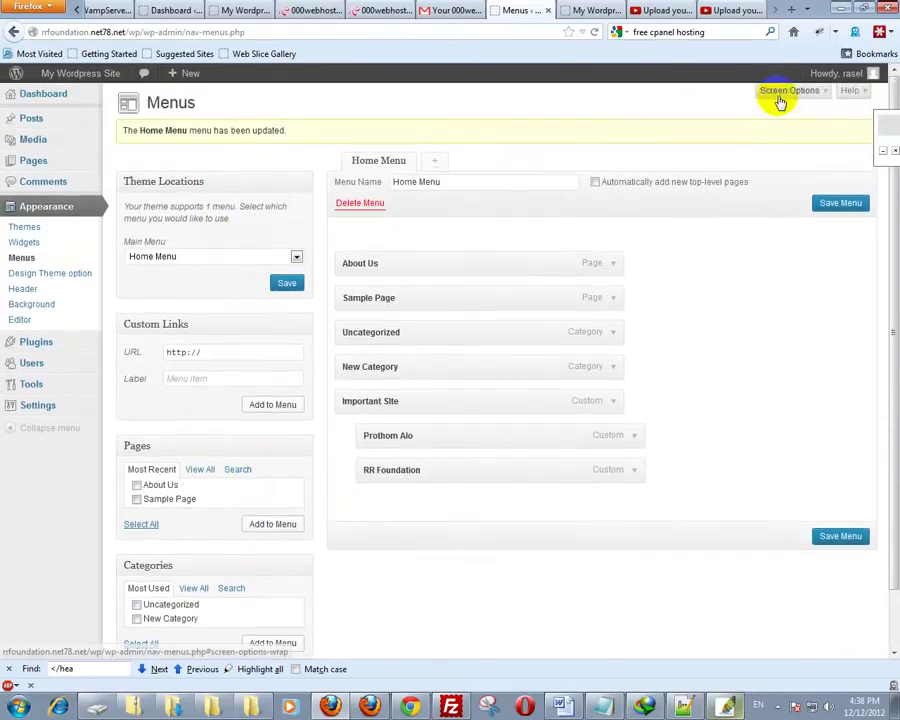
{"action": "mouse_move", "coordinate": [862, 74]}
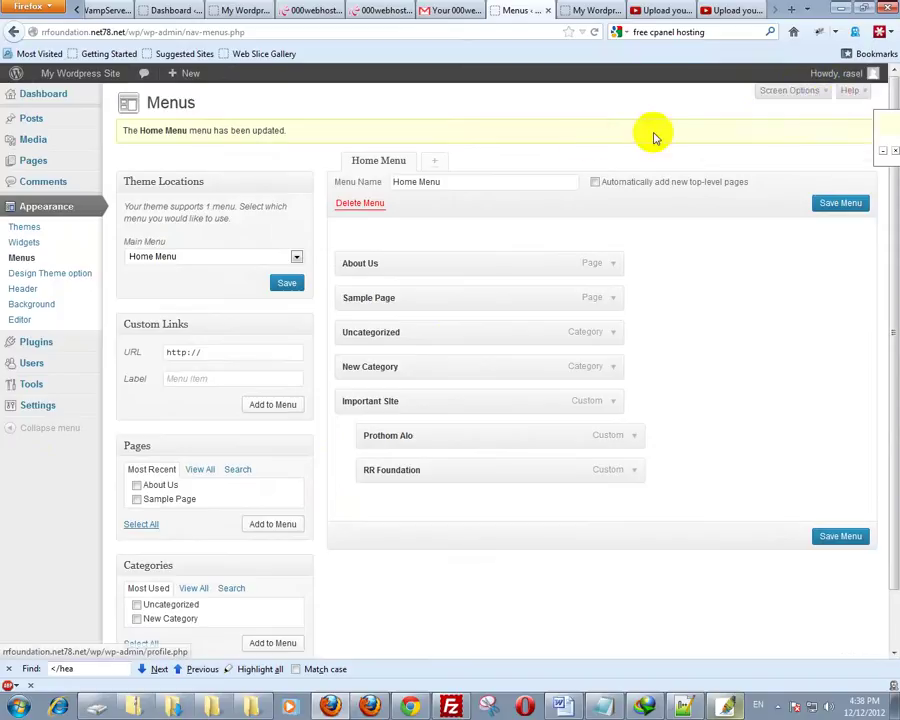
{"action": "left_click", "coordinate": [785, 93]}
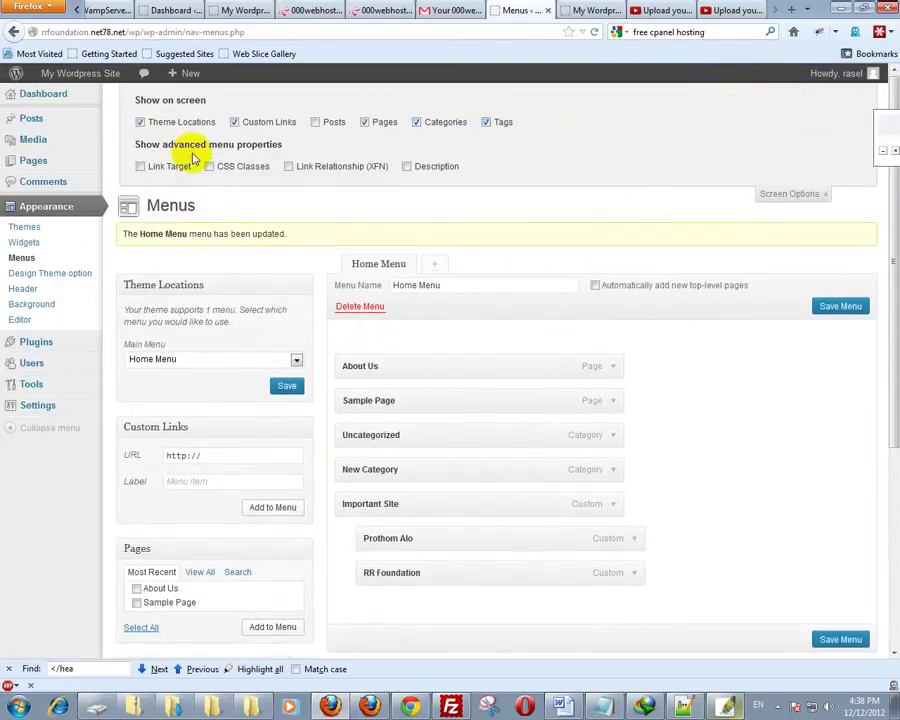
{"action": "left_click", "coordinate": [157, 169]}
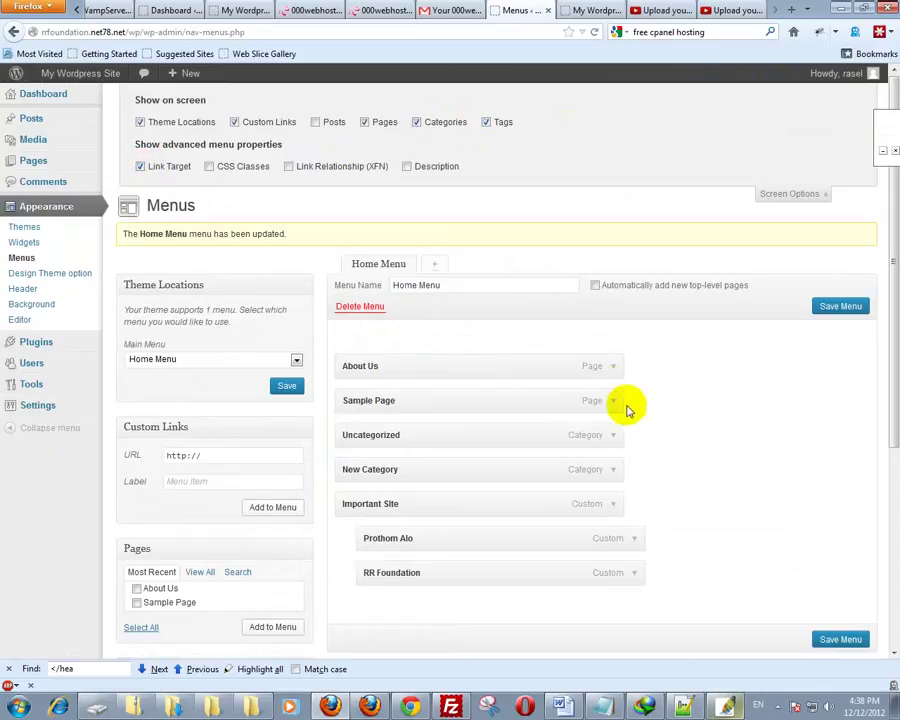
{"action": "left_click", "coordinate": [617, 369]}
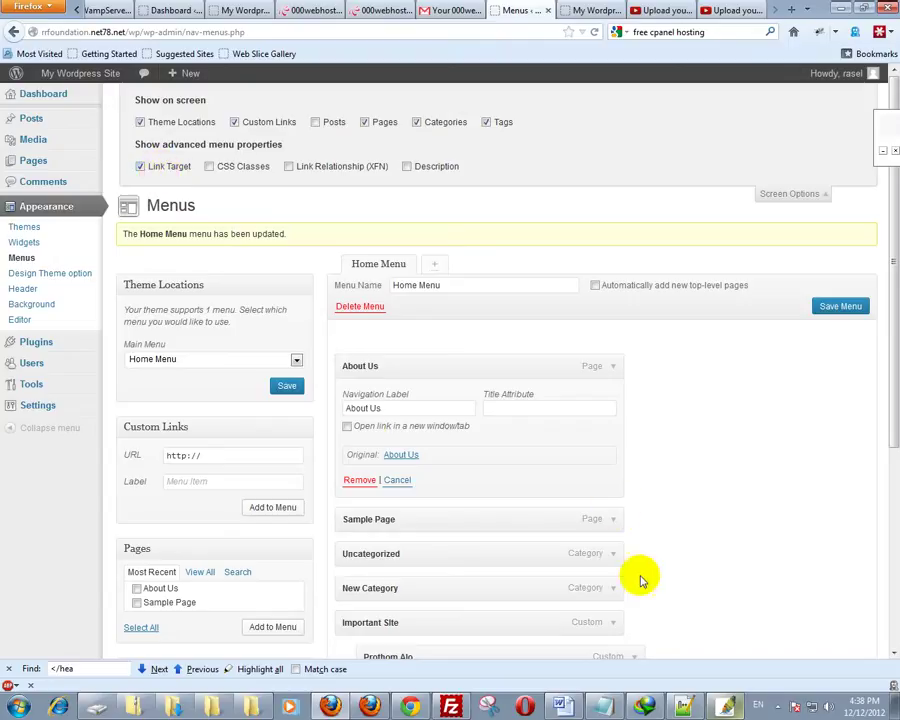
{"action": "left_click", "coordinate": [240, 170]}
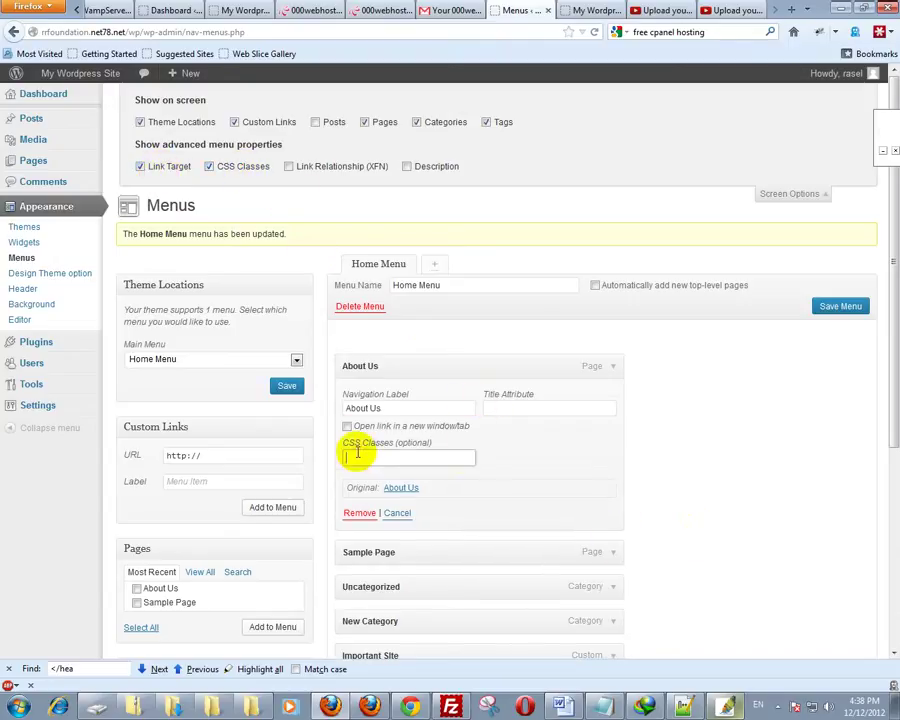
Show the Link Relationship (XFN) and Description properties for menu items, hide both again and close the display settings.
{"action": "left_click", "coordinate": [330, 168]}
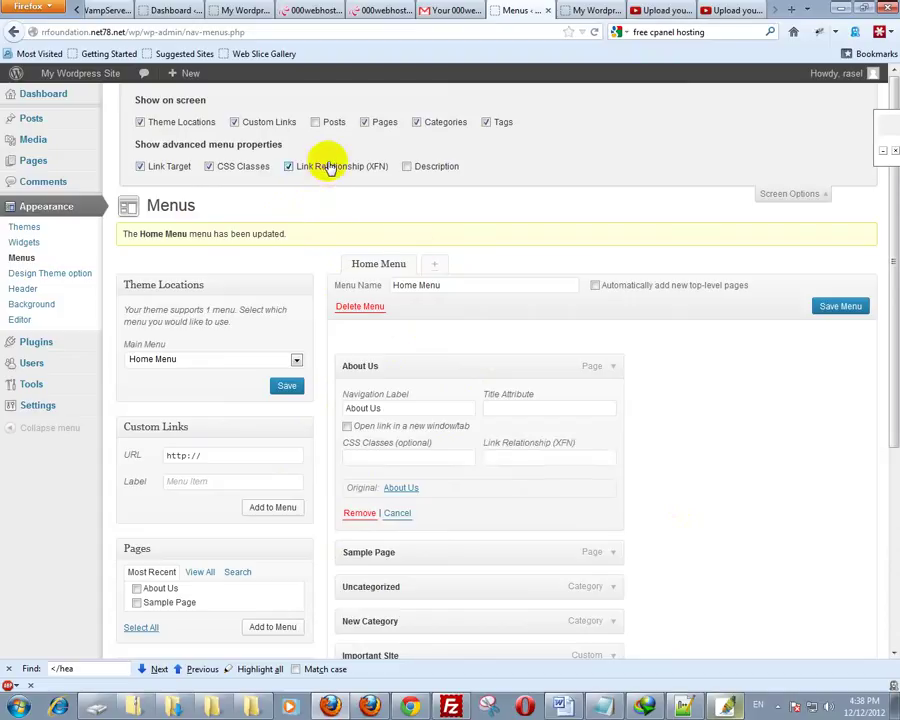
{"action": "left_click", "coordinate": [437, 168]}
{"action": "left_click", "coordinate": [380, 512]}
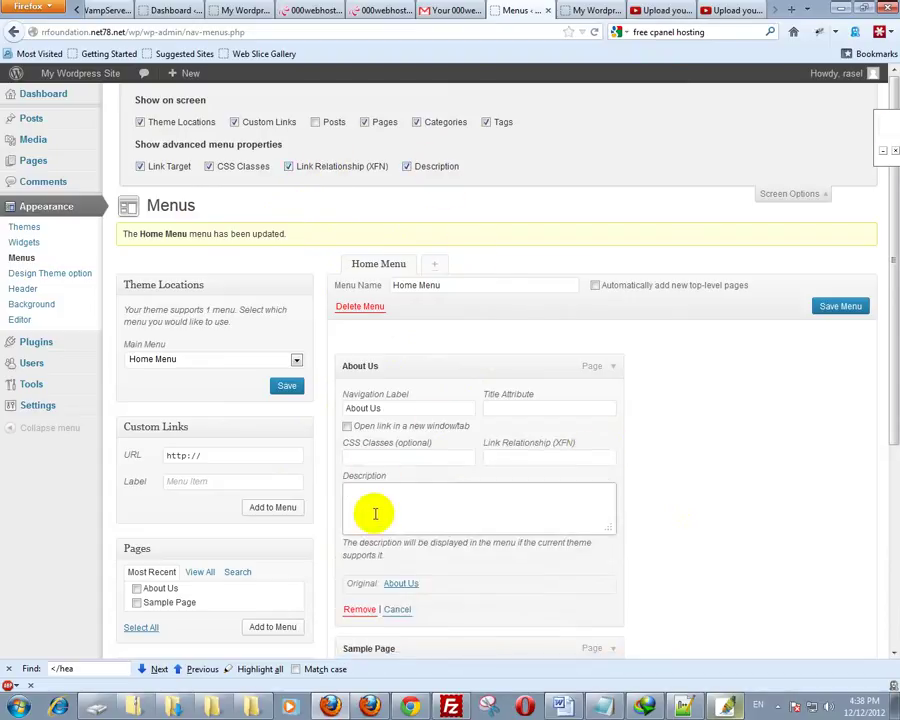
{"action": "left_click", "coordinate": [424, 168]}
{"action": "left_click", "coordinate": [340, 167]}
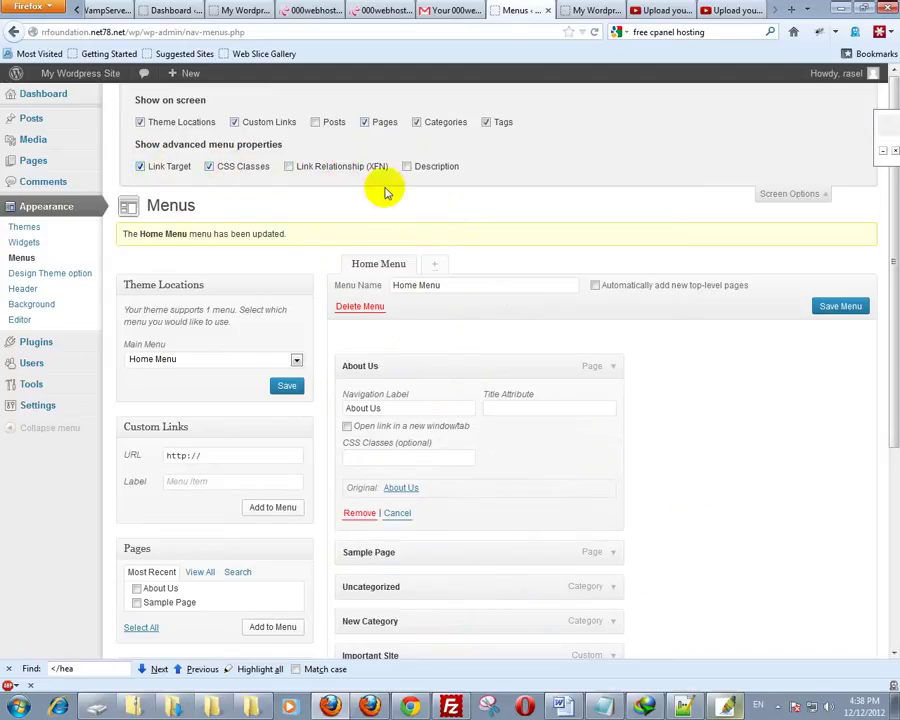
{"action": "left_click", "coordinate": [796, 195]}
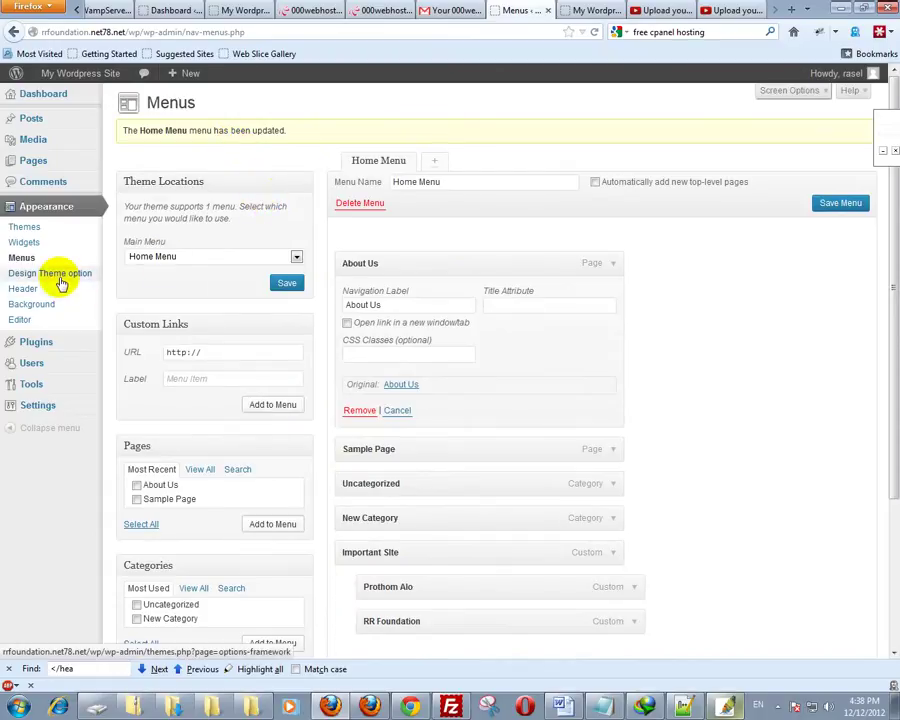
View the site's home page and open the Custom Header settings to review the header image options.
{"action": "left_click", "coordinate": [583, 8]}
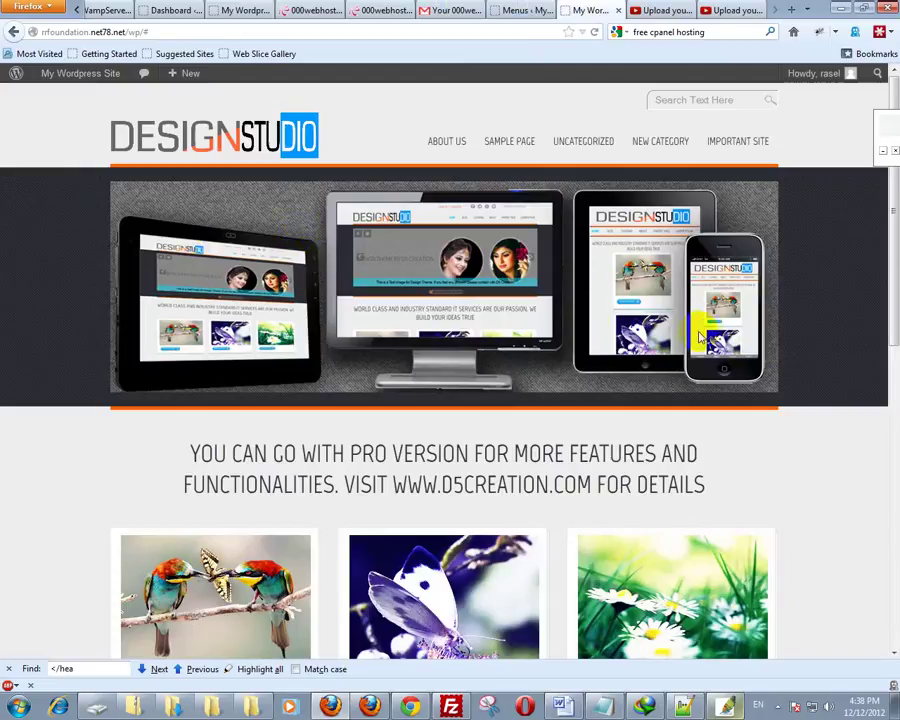
{"action": "left_click", "coordinate": [522, 9]}
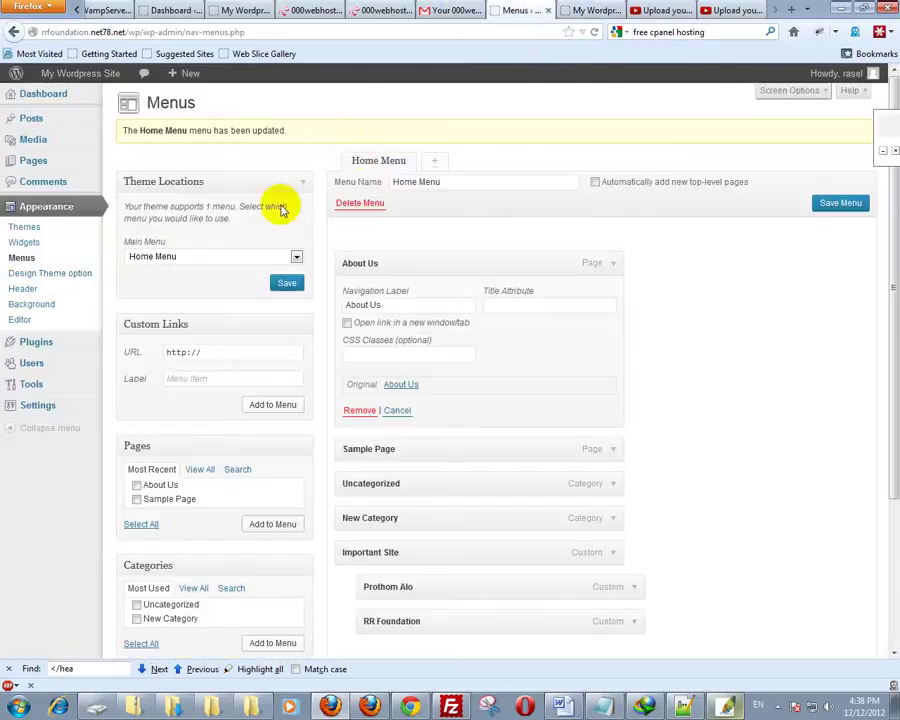
{"action": "left_click", "coordinate": [29, 292]}
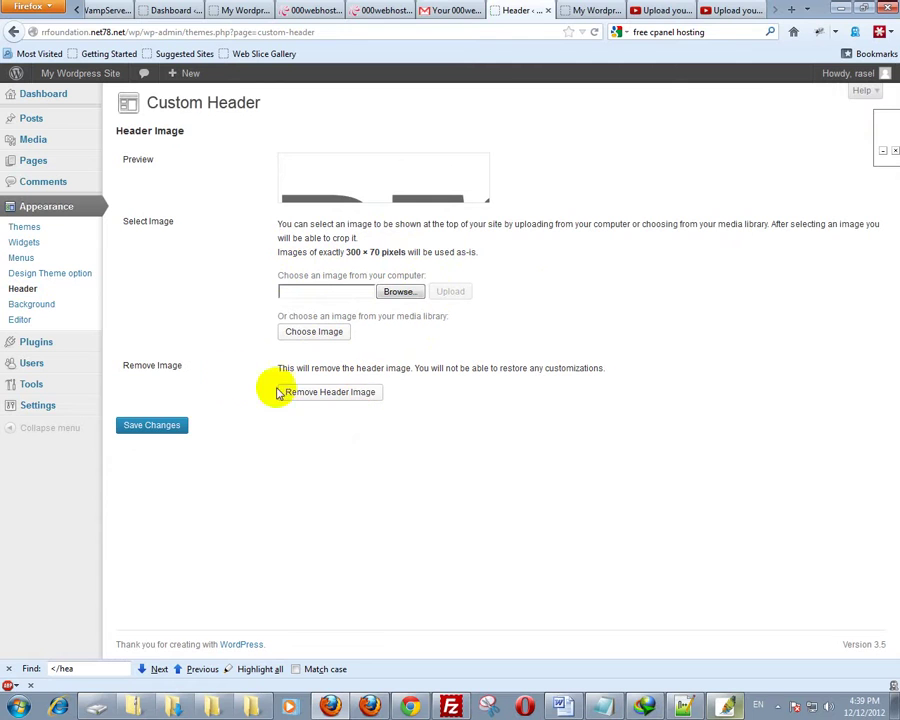
Open the Custom Background settings and look over the site's home page, returning to the background options.
{"action": "left_click", "coordinate": [16, 305]}
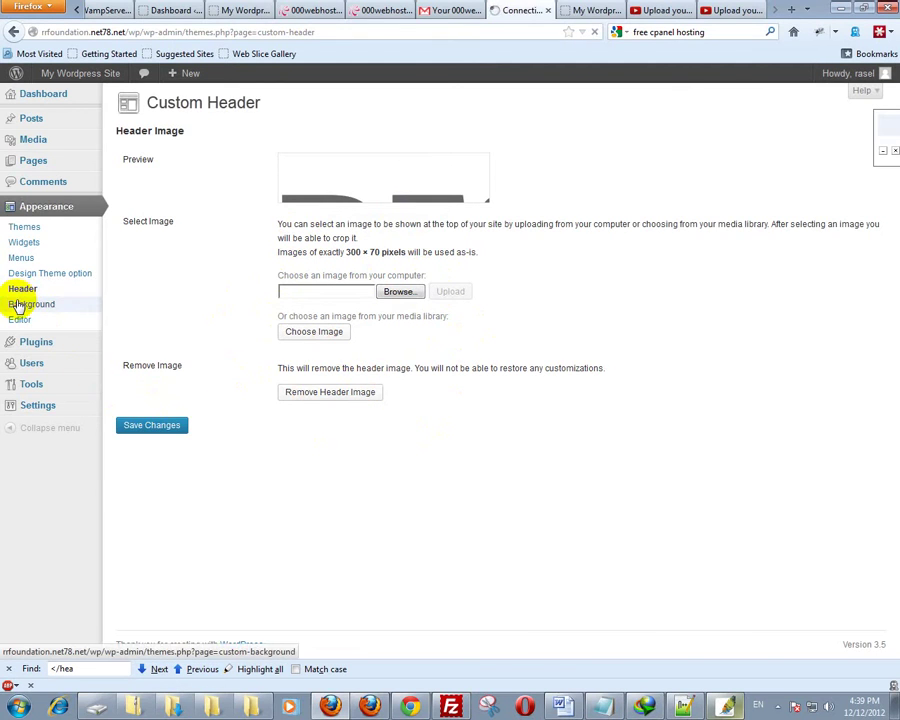
{"action": "left_click", "coordinate": [590, 12]}
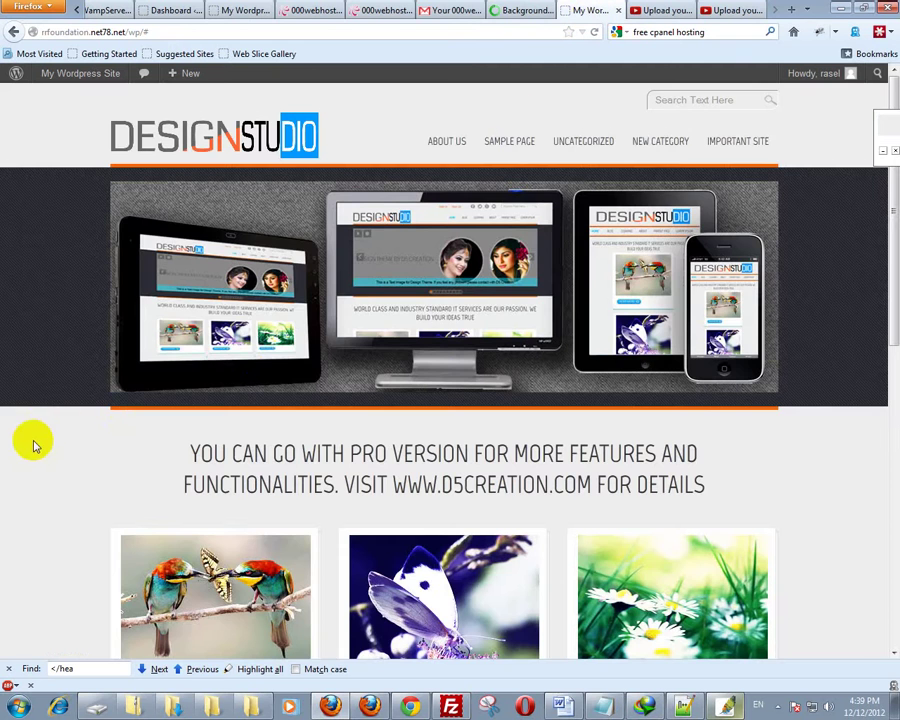
{"action": "scroll", "coordinate": [33, 445], "scroll_direction": "down", "scroll_amount": 15}
{"action": "scroll", "coordinate": [32, 436], "scroll_direction": "up", "scroll_amount": 15}
{"action": "left_click", "coordinate": [520, 10]}
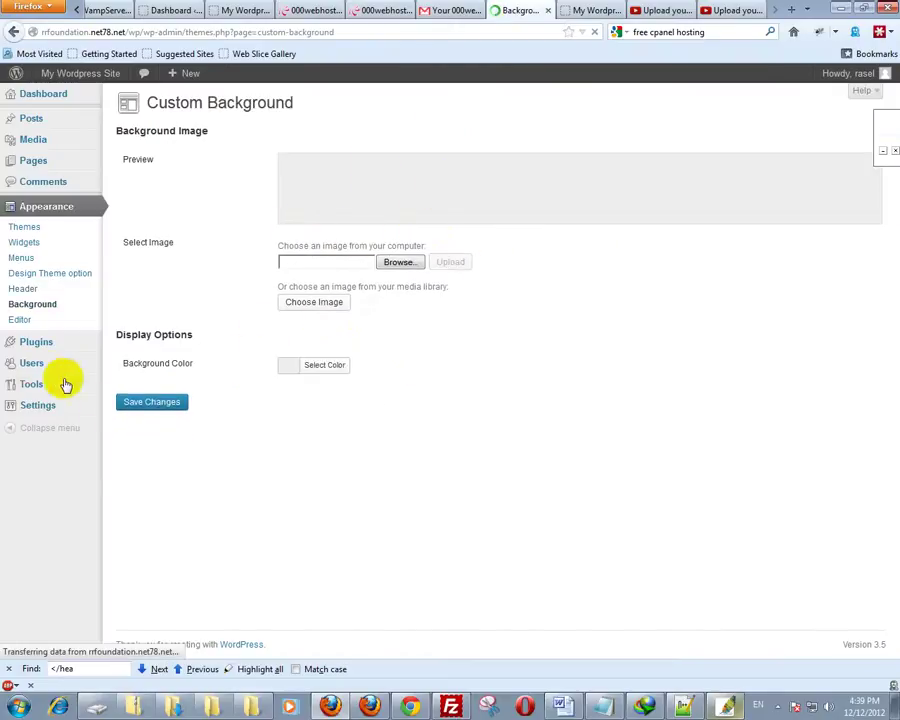
Open the theme editor, look through the D5 Design stylesheet (style.css) and return to the site's home page.
{"action": "left_click", "coordinate": [21, 320]}
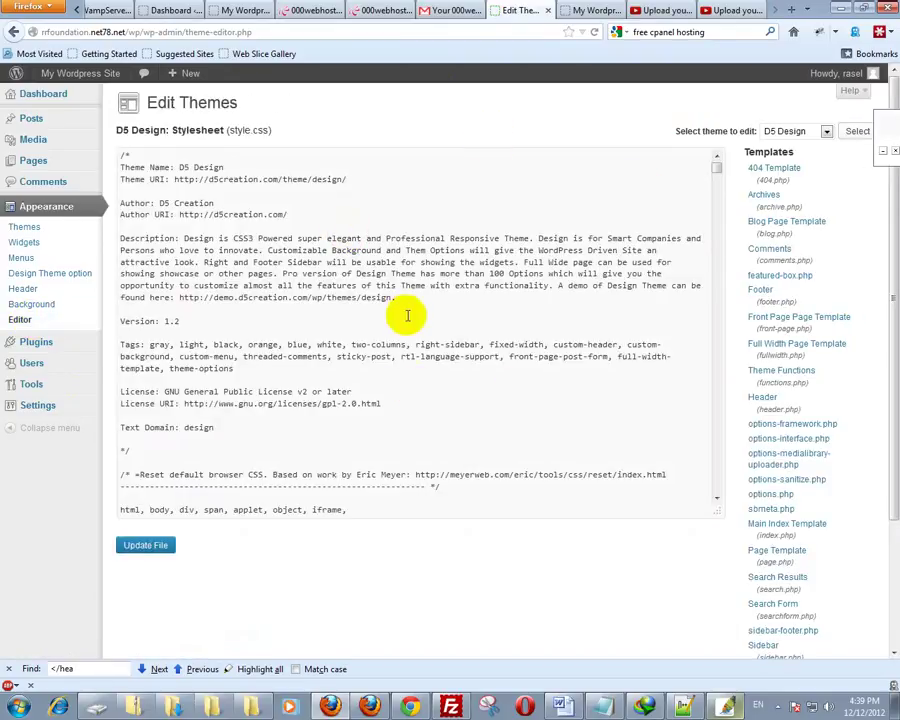
{"action": "scroll", "coordinate": [407, 316], "scroll_direction": "down", "scroll_amount": 20}
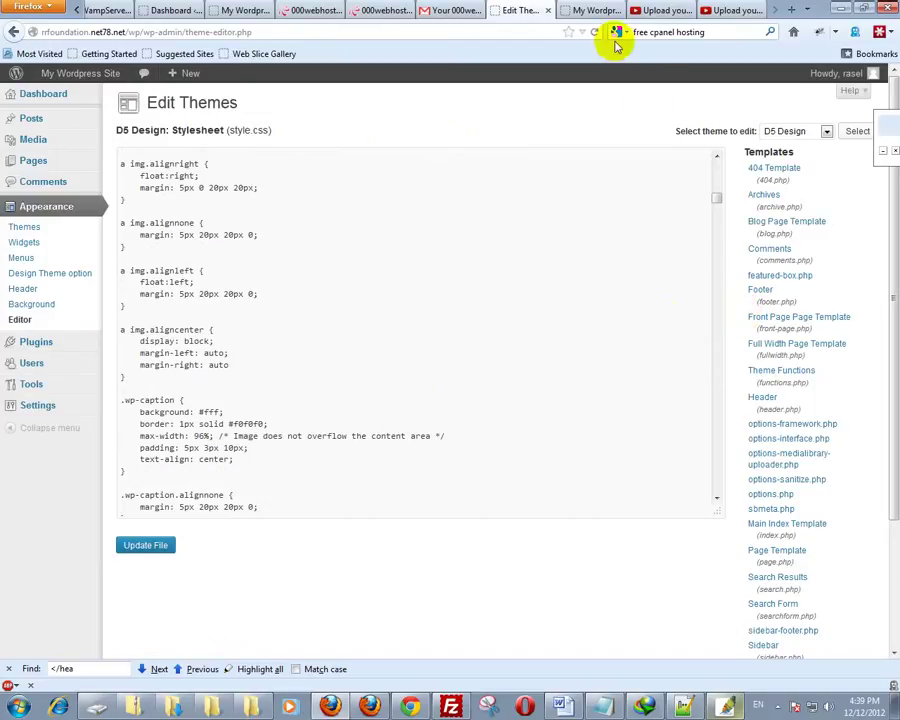
{"action": "left_click", "coordinate": [588, 10]}
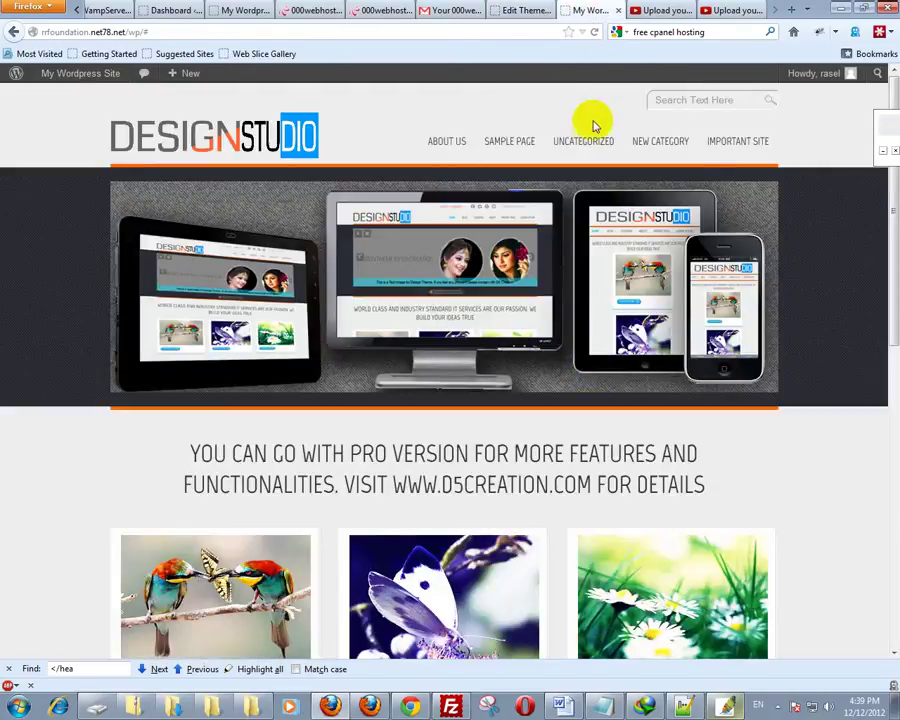
Open wordpress.org in a new browser tab and go to its Themes Directory.
{"action": "left_click", "coordinate": [794, 11]}
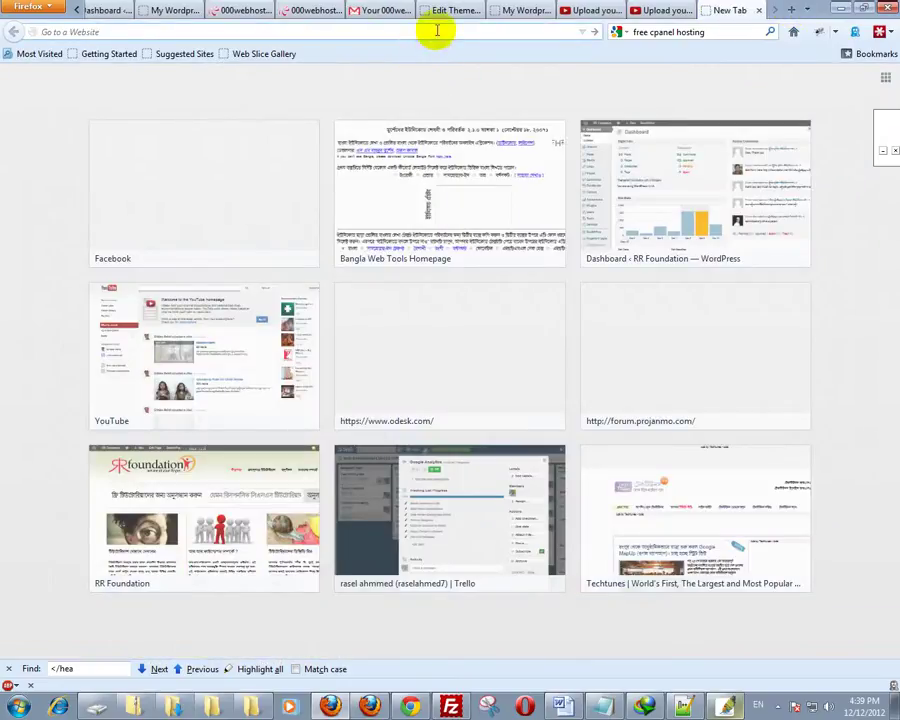
{"action": "type", "text": "wordpress.org/"}
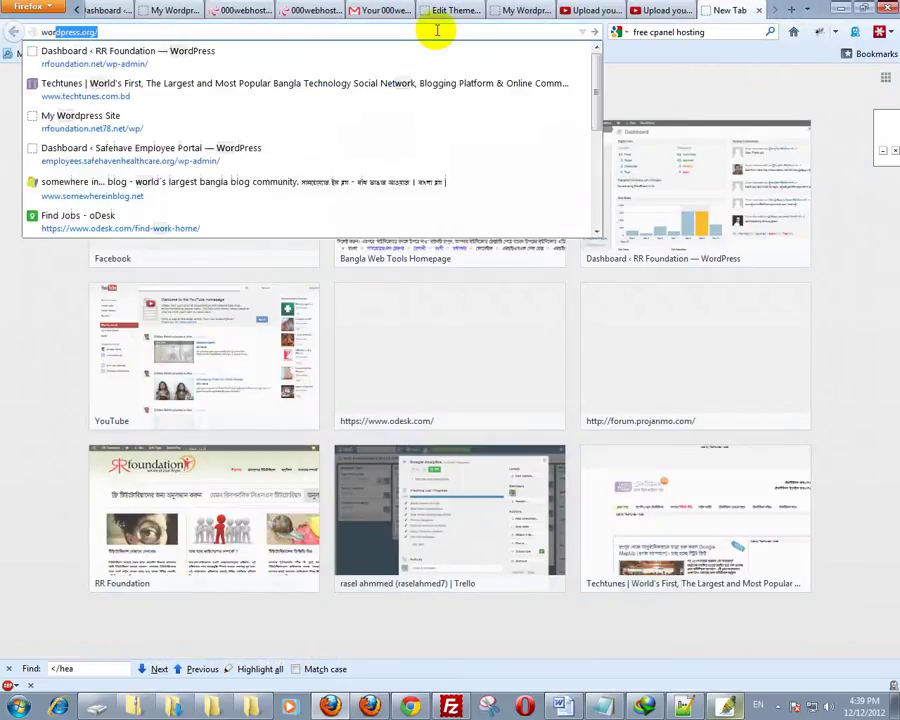
{"action": "key", "text": "Return"}
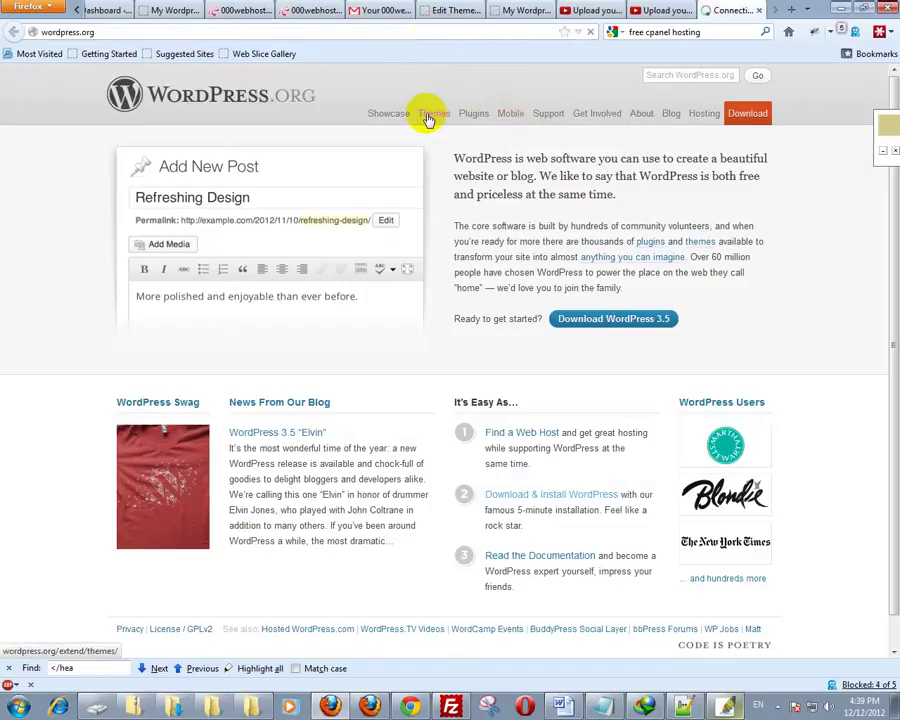
{"action": "left_click", "coordinate": [430, 114]}
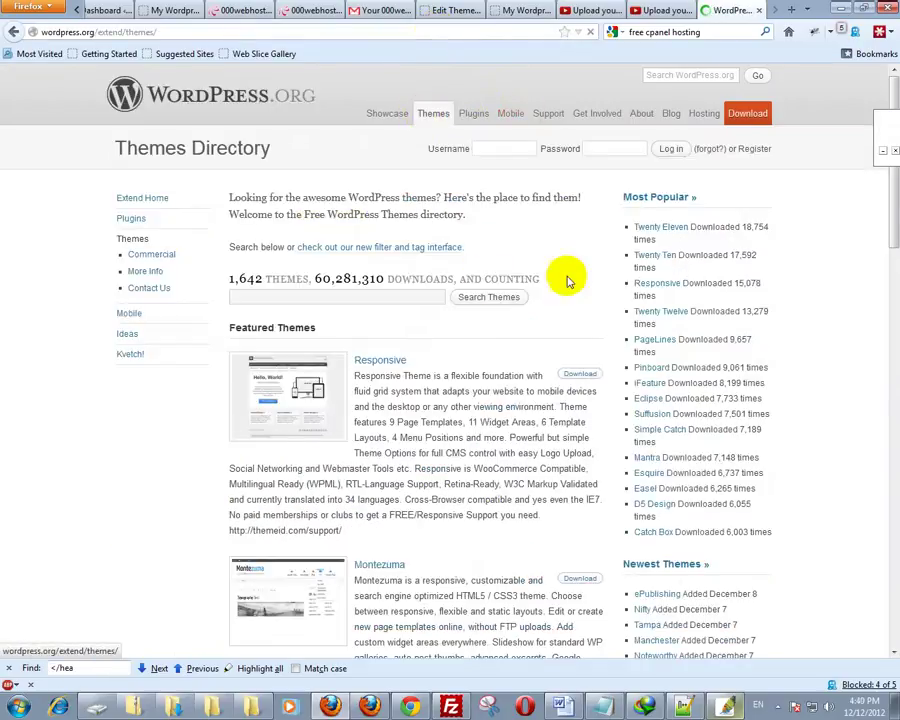
Browse the newest themes in the directory and download version 1.0.2 of The Night Watch as a zip file.
{"action": "left_click", "coordinate": [652, 564]}
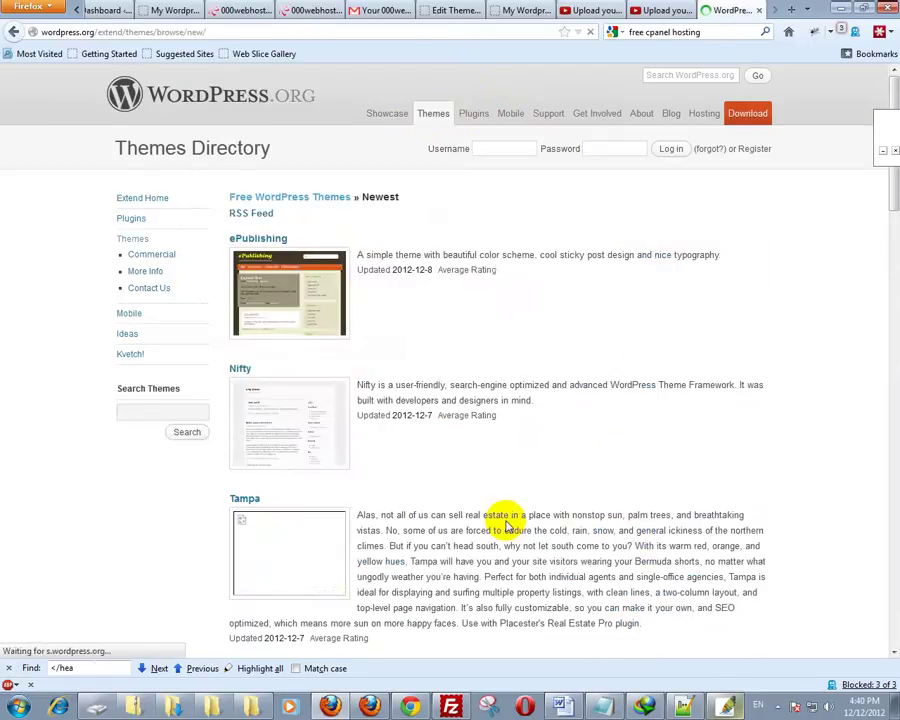
{"action": "scroll", "coordinate": [473, 456], "scroll_direction": "down", "scroll_amount": 10}
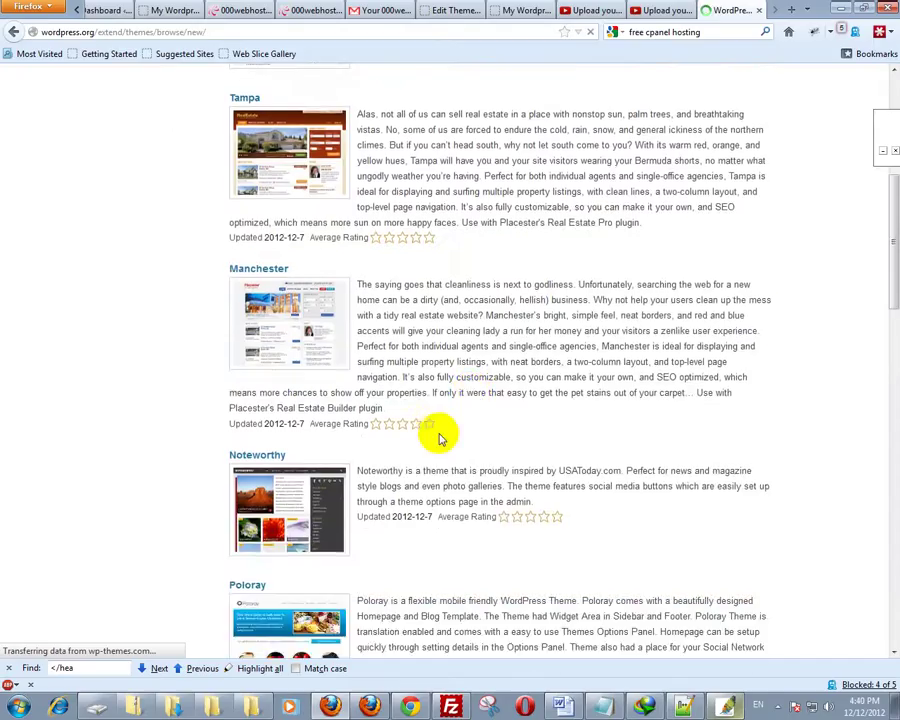
{"action": "scroll", "coordinate": [266, 206], "scroll_direction": "up", "scroll_amount": 2}
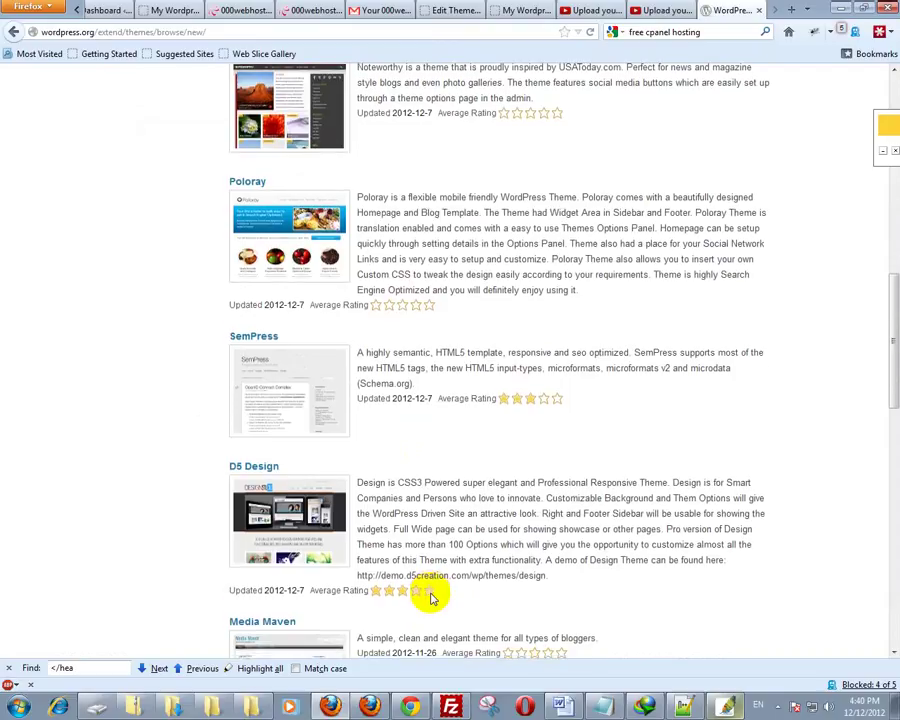
{"action": "scroll", "coordinate": [430, 596], "scroll_direction": "down", "scroll_amount": 10}
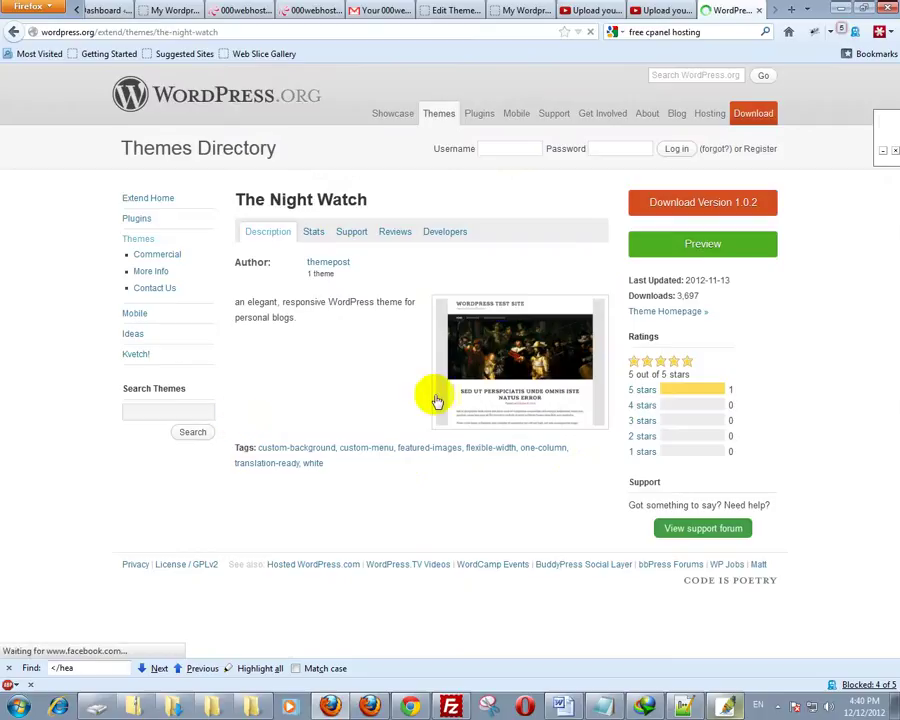
{"action": "left_click", "coordinate": [737, 202]}
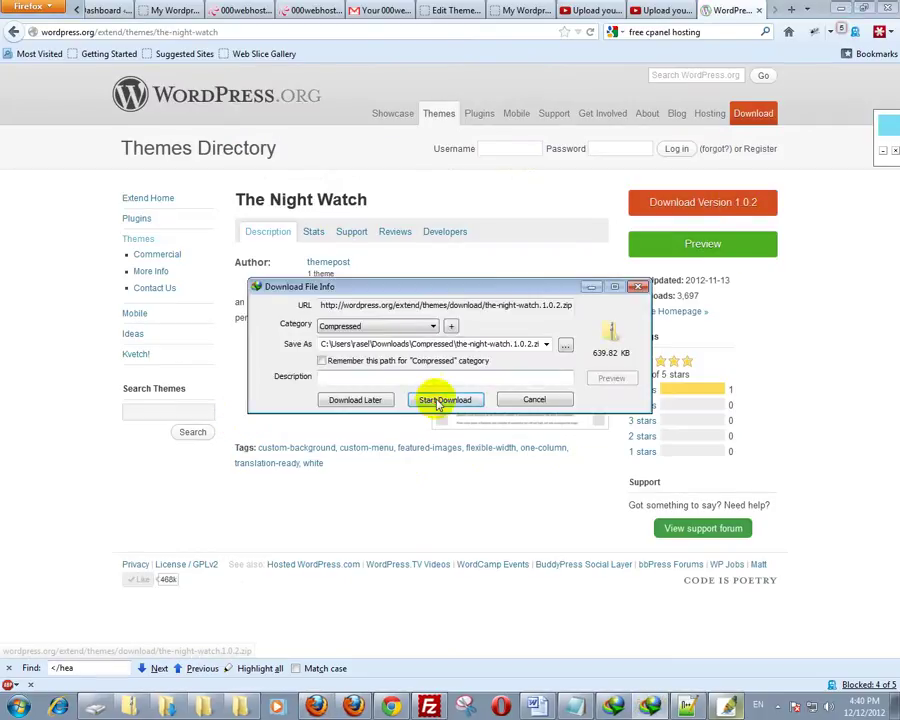
{"action": "left_click", "coordinate": [440, 400]}
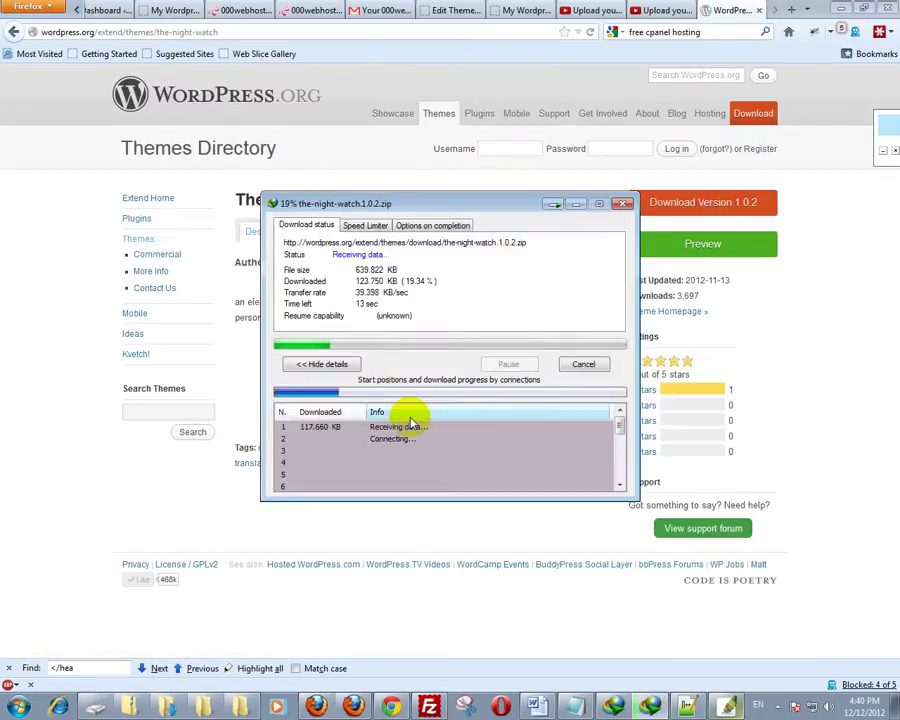
Return to the site's admin area and open the page for installing a theme from an uploaded zip file.
{"action": "left_click", "coordinate": [453, 10]}
{"action": "left_click", "coordinate": [31, 229]}
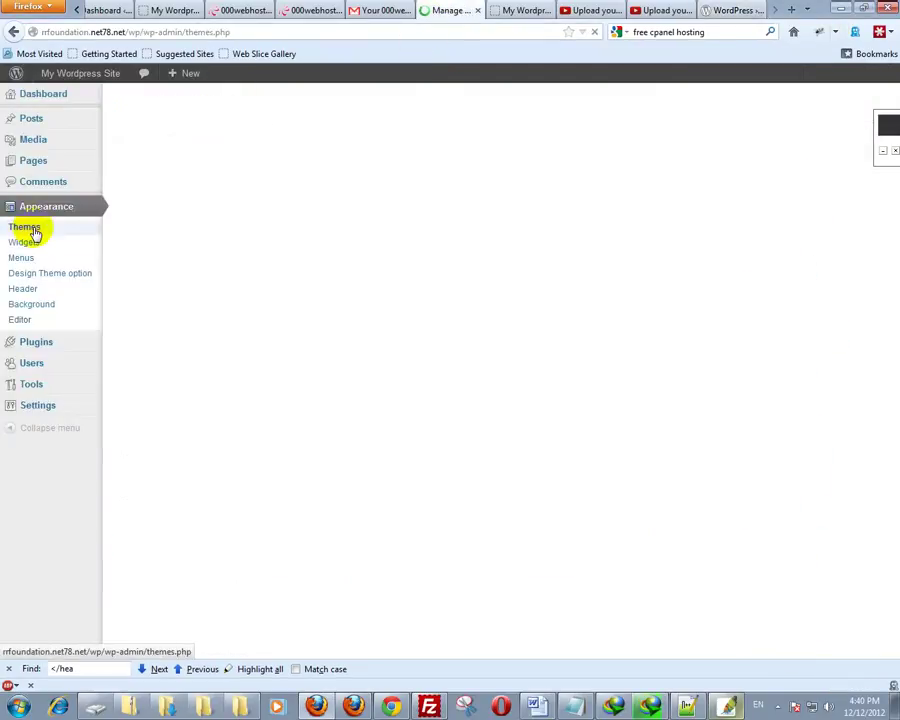
{"action": "left_click", "coordinate": [311, 106]}
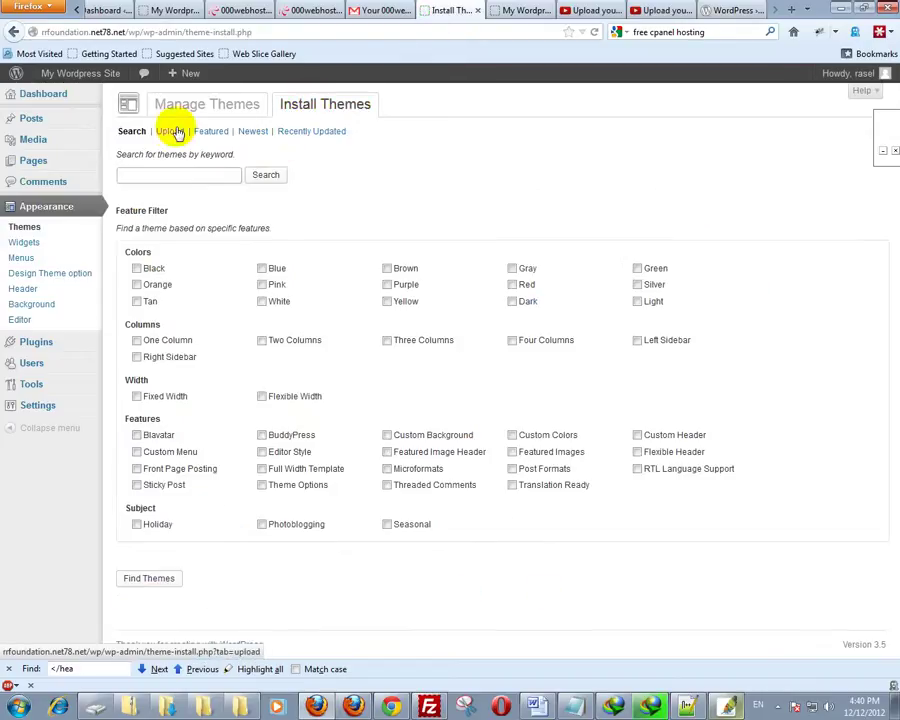
{"action": "left_click", "coordinate": [171, 134]}
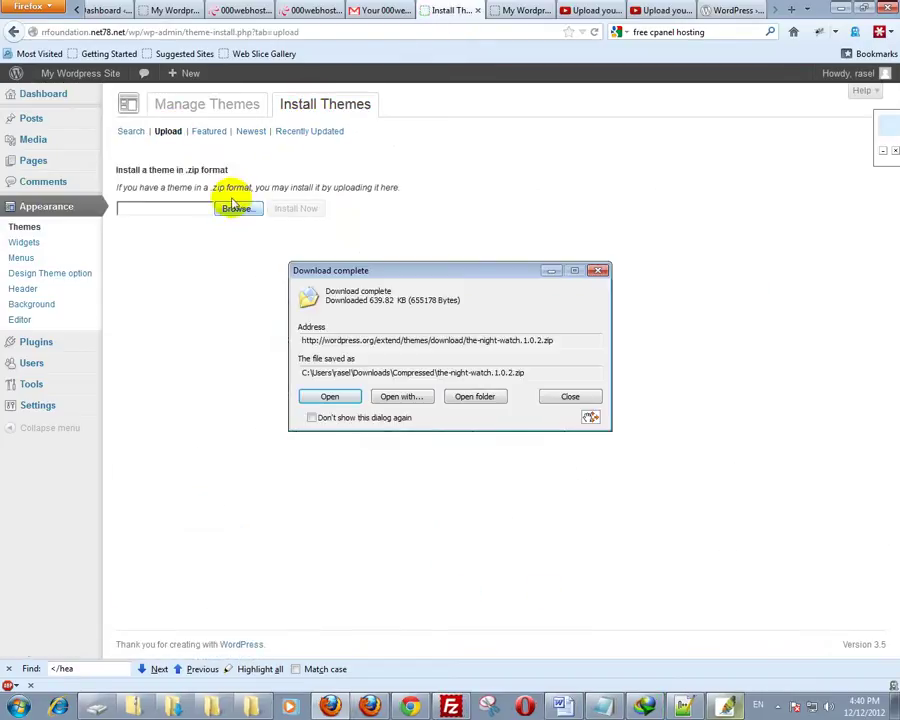
Select the-night-watch.1.0.2.zip from the Compressed folder in Downloads, install it as a theme and dismiss the download notice.
{"action": "left_click", "coordinate": [218, 213]}
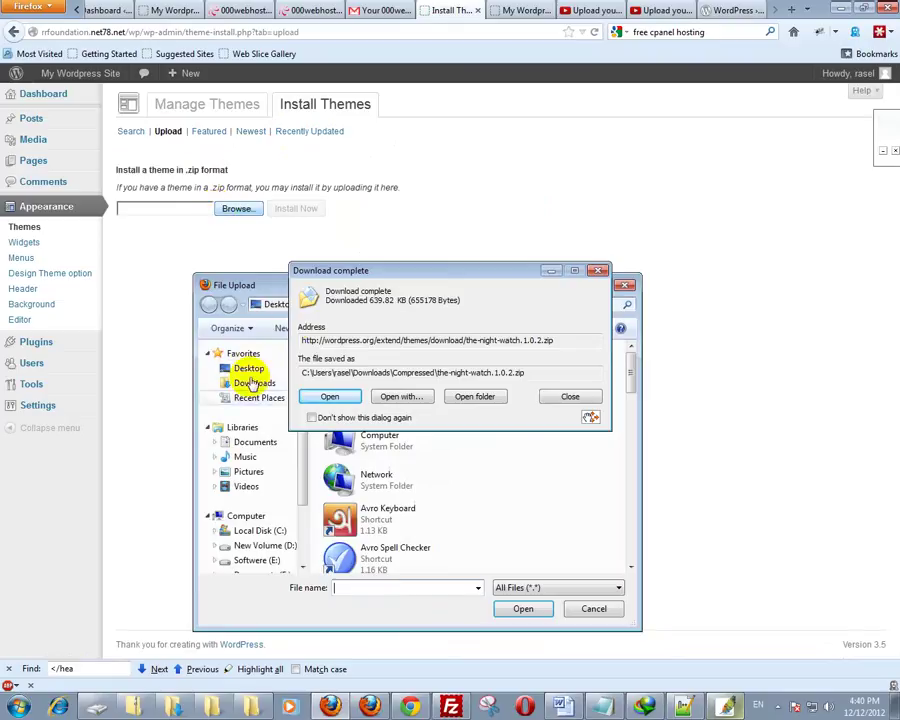
{"action": "left_click", "coordinate": [232, 381]}
{"action": "left_click_drag", "start_coordinate": [322, 277], "coordinate": [658, 186]}
{"action": "left_click", "coordinate": [372, 427]}
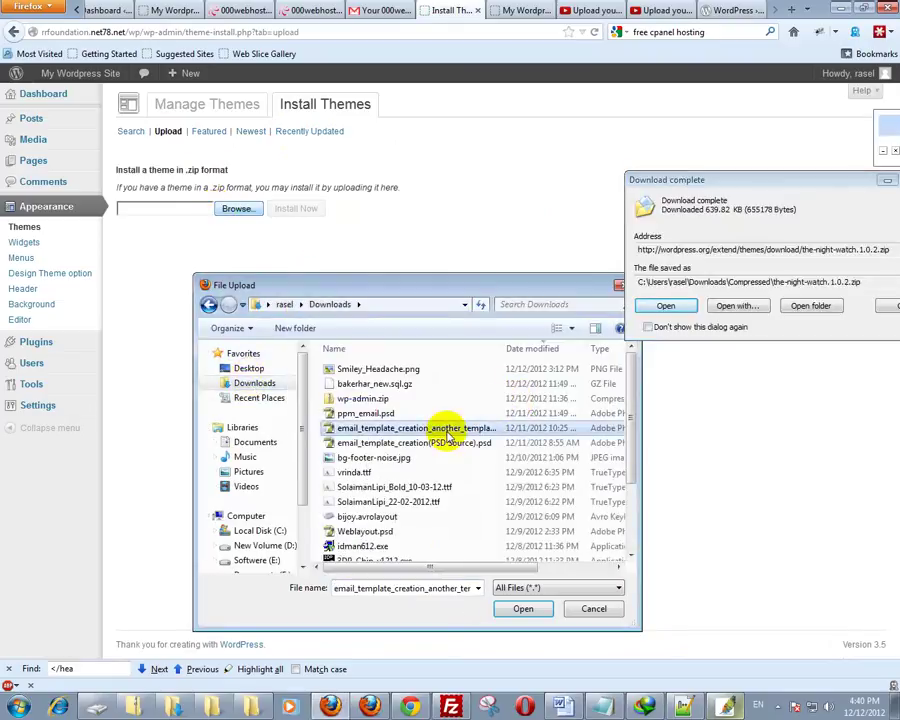
{"action": "scroll", "coordinate": [378, 450], "scroll_direction": "down", "scroll_amount": 2}
{"action": "double_click", "coordinate": [350, 494]}
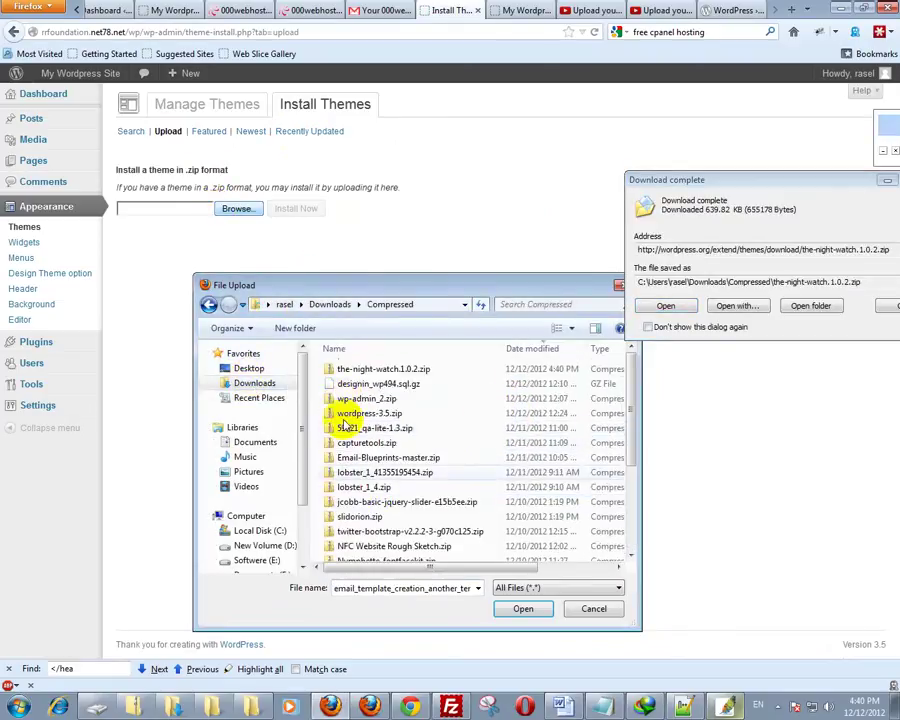
{"action": "left_click", "coordinate": [372, 370]}
{"action": "double_click", "coordinate": [372, 370]}
{"action": "left_click", "coordinate": [295, 218]}
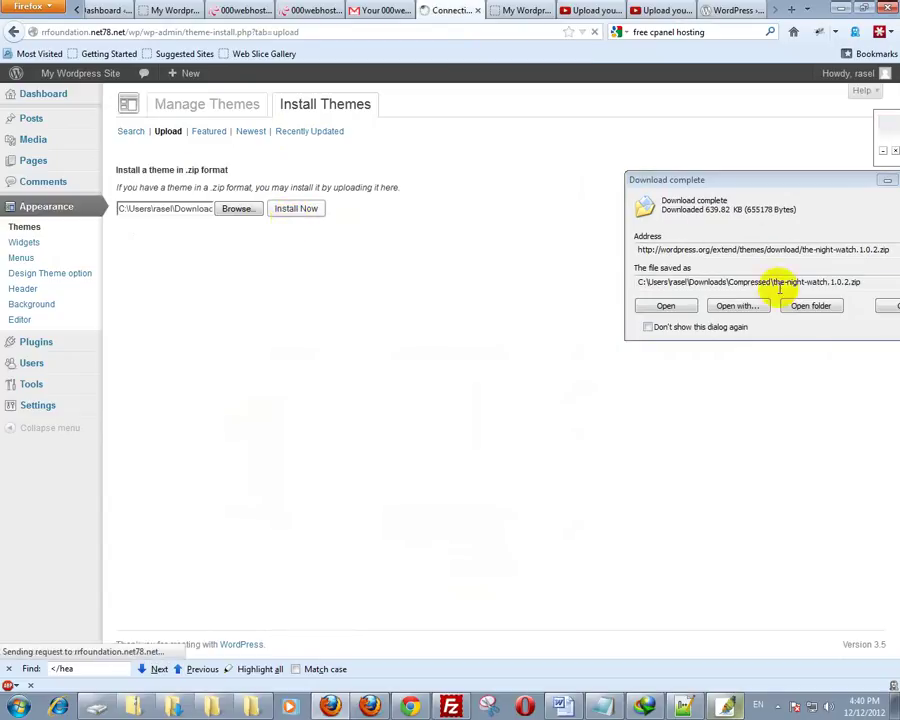
{"action": "left_click", "coordinate": [884, 306]}
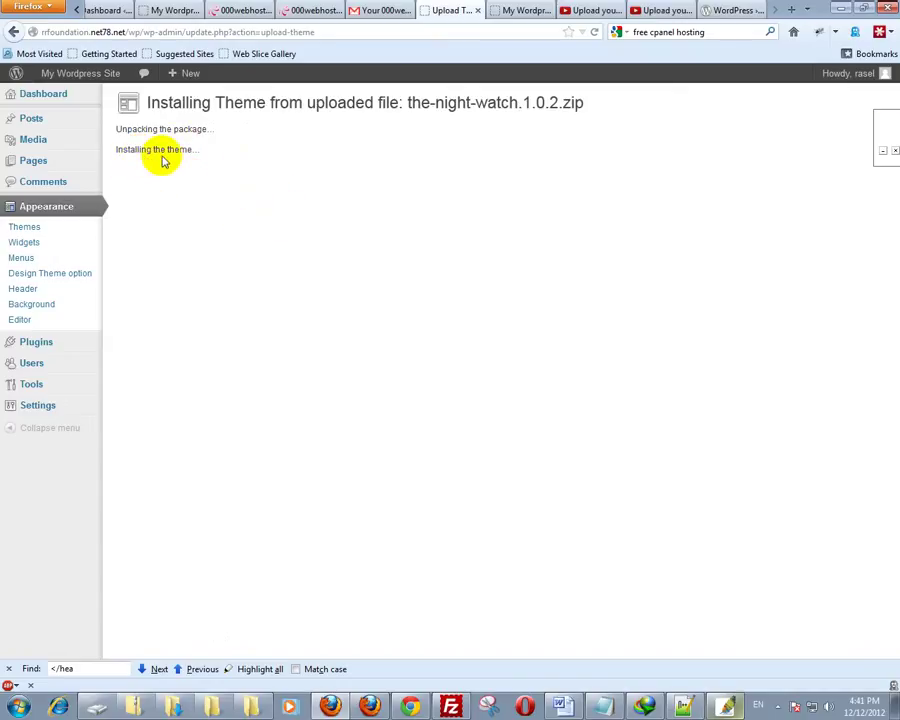
Activate The Night Watch theme and review the site's home page in a new tab, from the header down to the footer widgets.
{"action": "left_click", "coordinate": [37, 231]}
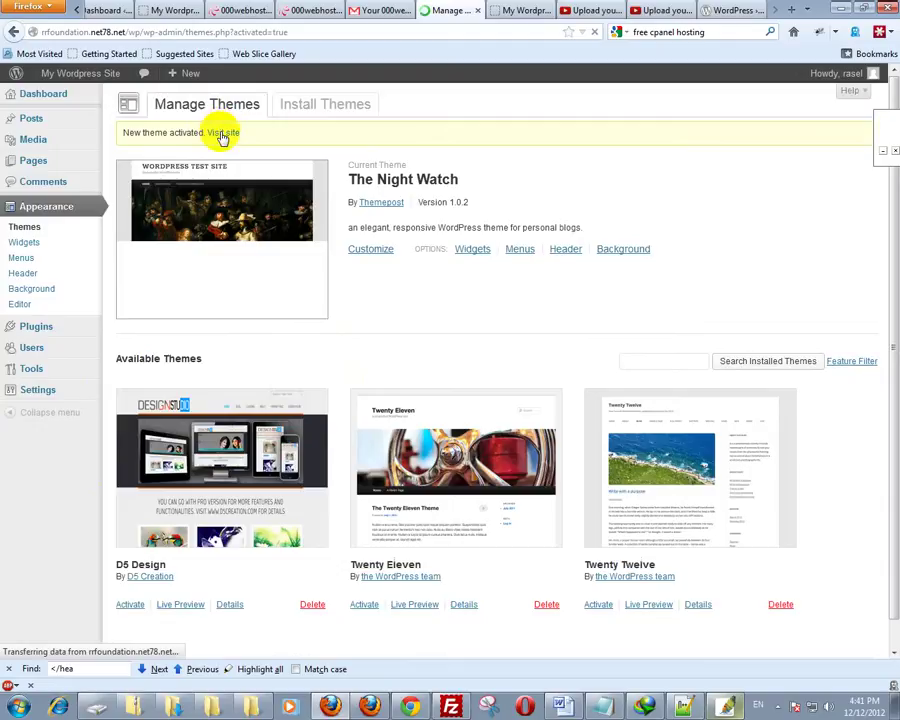
{"action": "middle_click", "coordinate": [225, 133]}
{"action": "left_click", "coordinate": [512, 10]}
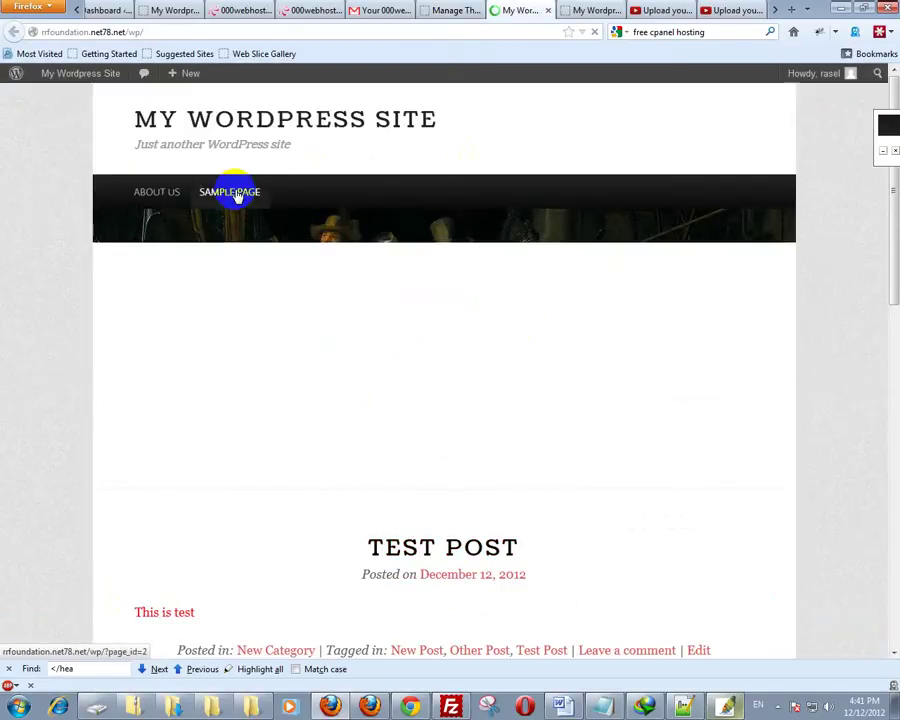
{"action": "scroll", "coordinate": [513, 226], "scroll_direction": "down", "scroll_amount": 10}
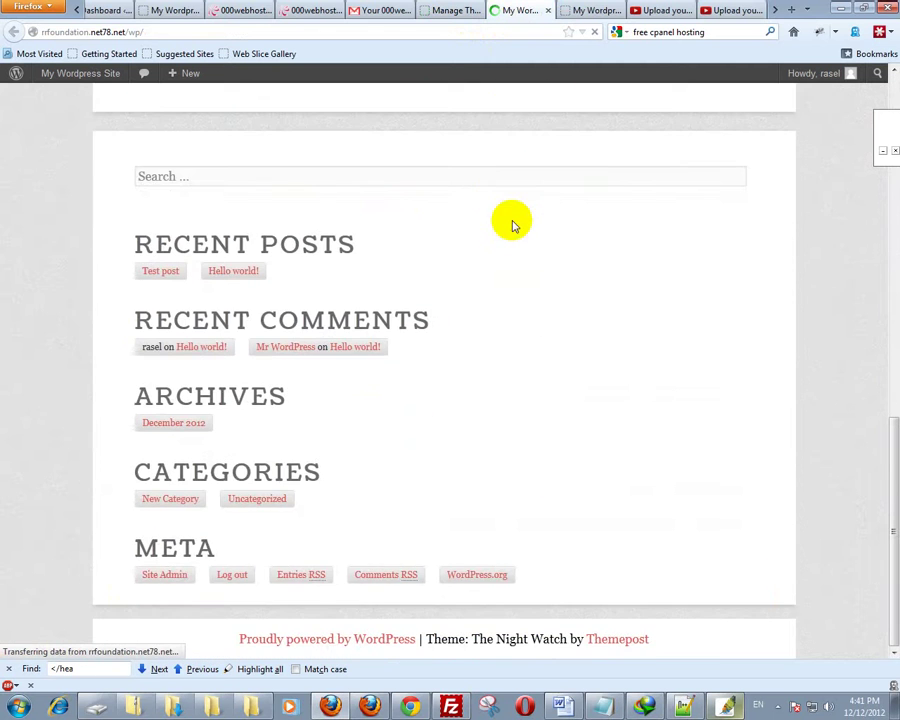
{"action": "scroll", "coordinate": [513, 226], "scroll_direction": "up", "scroll_amount": 10}
{"action": "scroll", "coordinate": [511, 224], "scroll_direction": "down", "scroll_amount": 10}
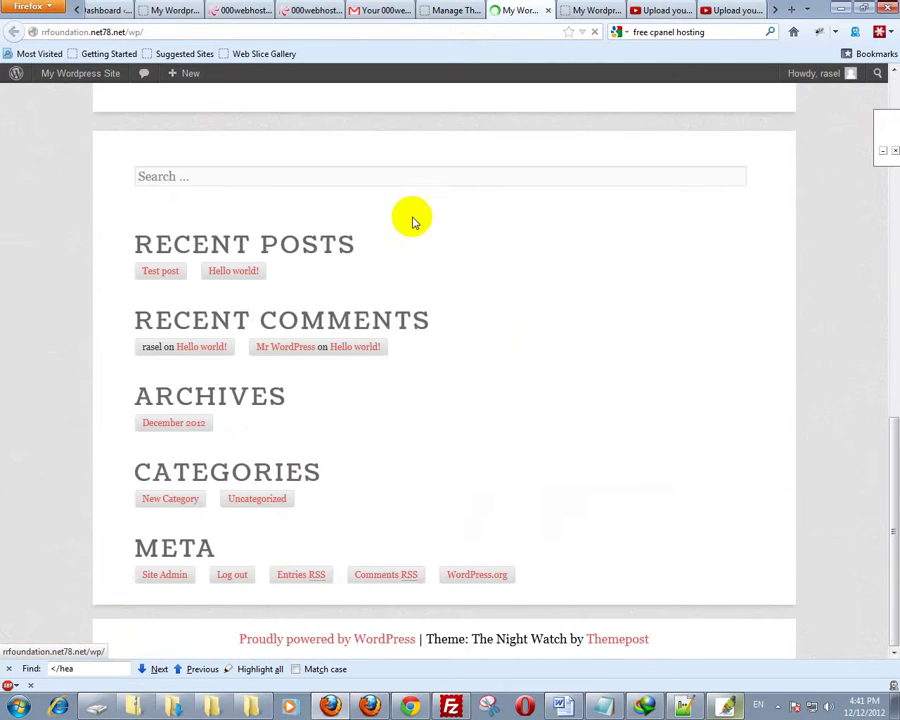
{"action": "scroll", "coordinate": [410, 216], "scroll_direction": "up", "scroll_amount": 7}
{"action": "scroll", "coordinate": [412, 375], "scroll_direction": "down", "scroll_amount": 5}
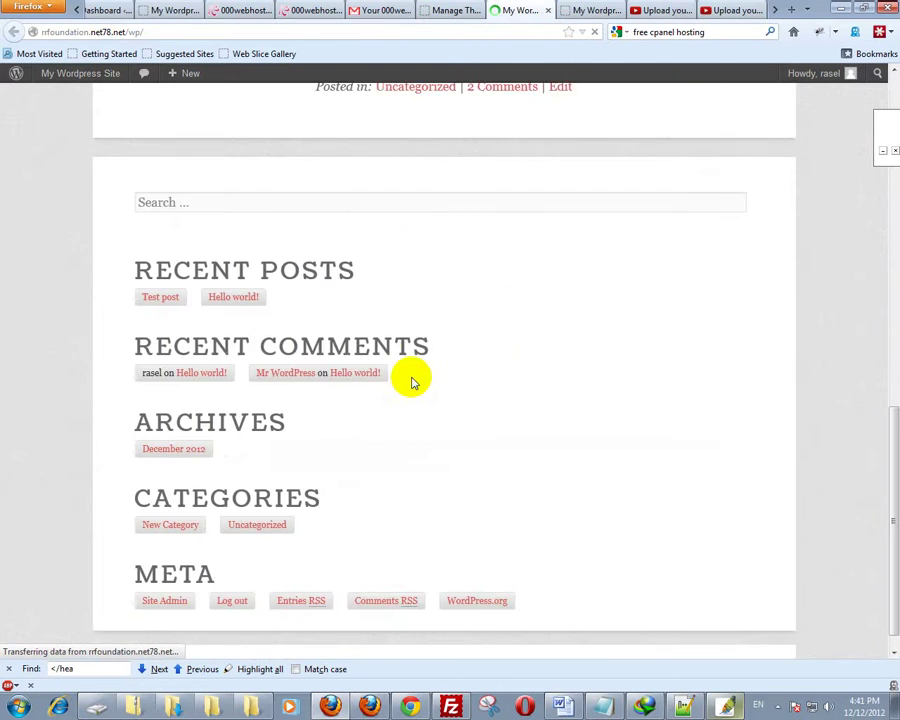
{"action": "scroll", "coordinate": [410, 378], "scroll_direction": "up", "scroll_amount": 10}
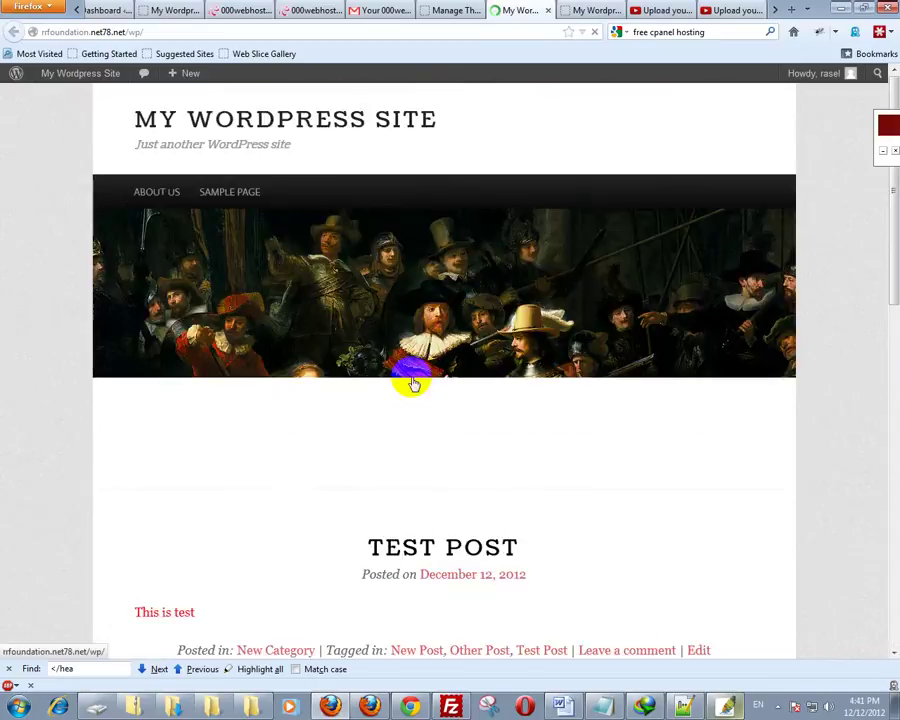
Assign Home Menu as the theme's Primary Menu on the Menus page and save the theme location.
{"action": "left_click", "coordinate": [453, 8]}
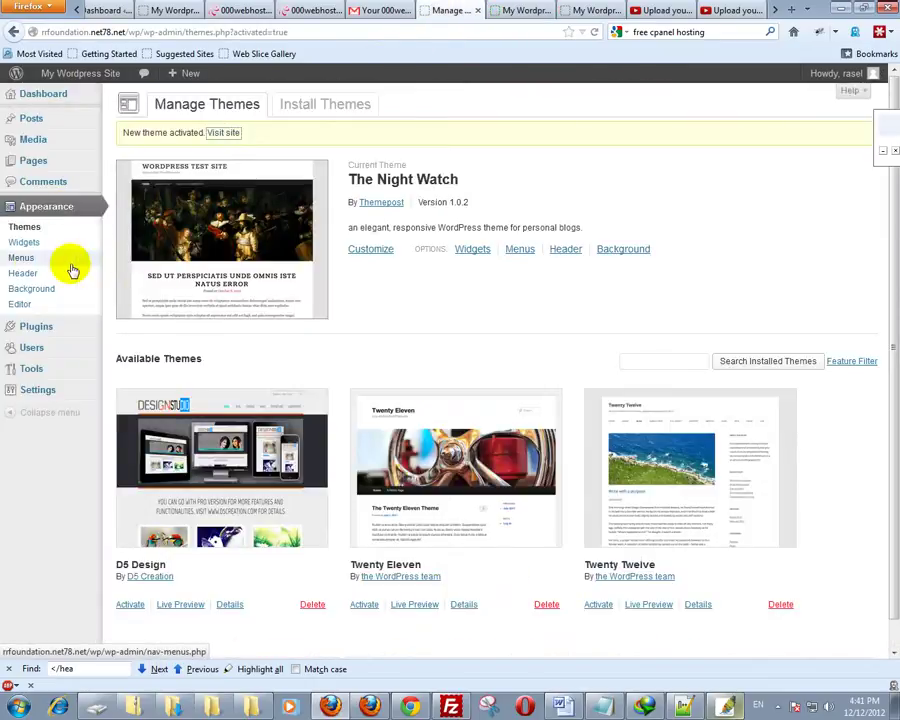
{"action": "left_click", "coordinate": [30, 264]}
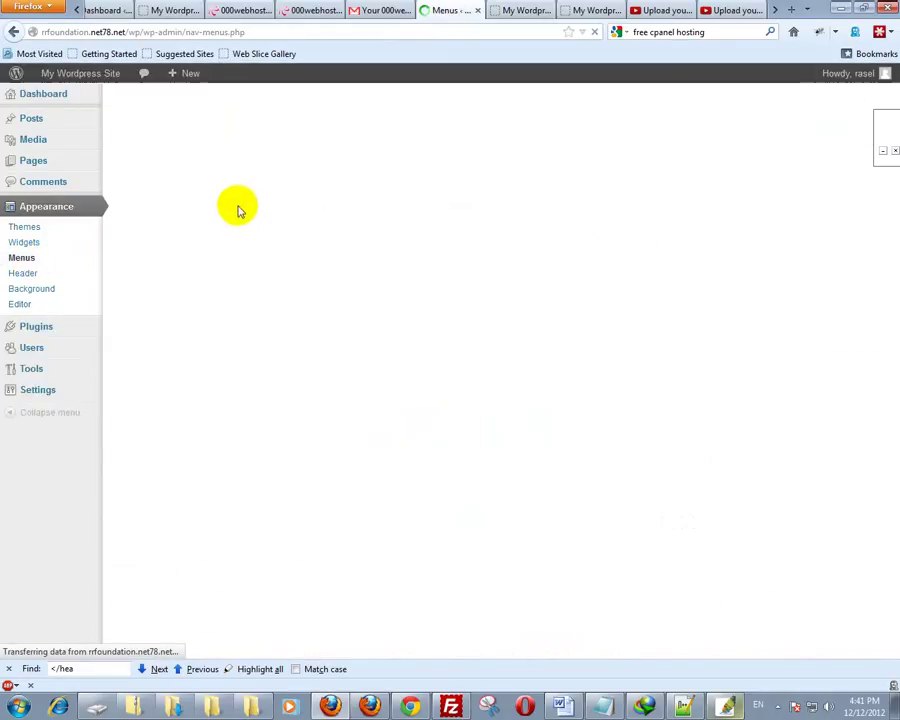
{"action": "left_click", "coordinate": [242, 219]}
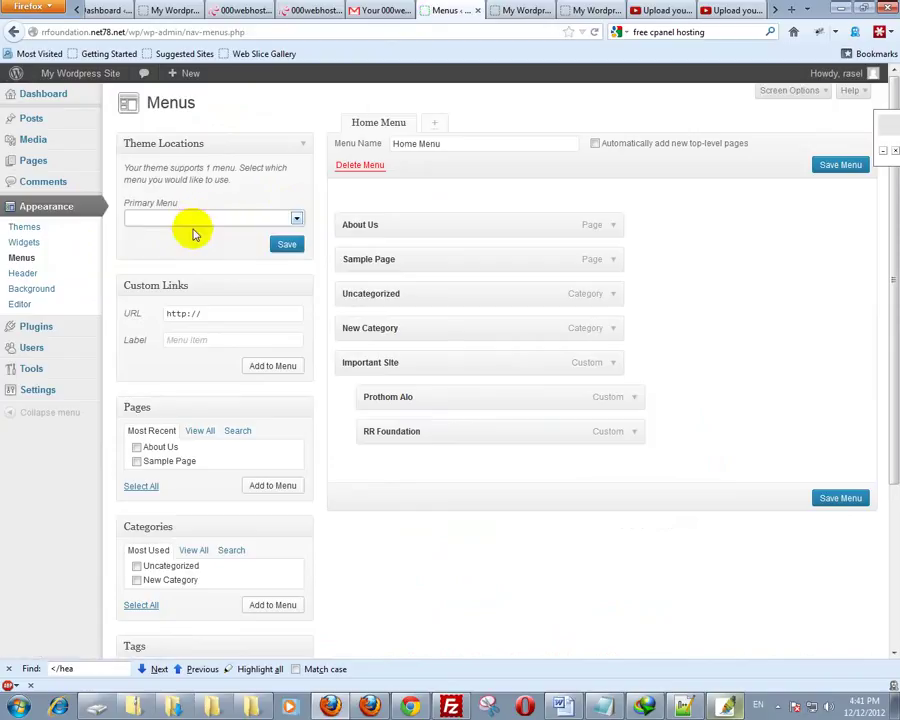
{"action": "left_click", "coordinate": [193, 221]}
{"action": "left_click", "coordinate": [165, 240]}
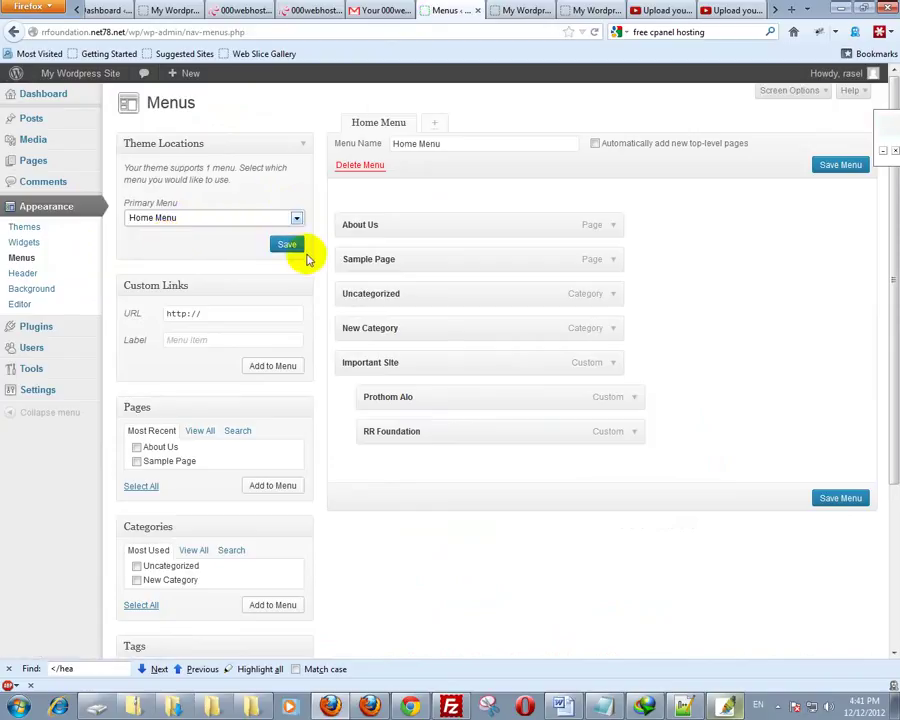
{"action": "left_click", "coordinate": [285, 246]}
Reload the site's home page, examine its navigation menu including Important Site, and return to the Menus page.
{"action": "left_click", "coordinate": [510, 11]}
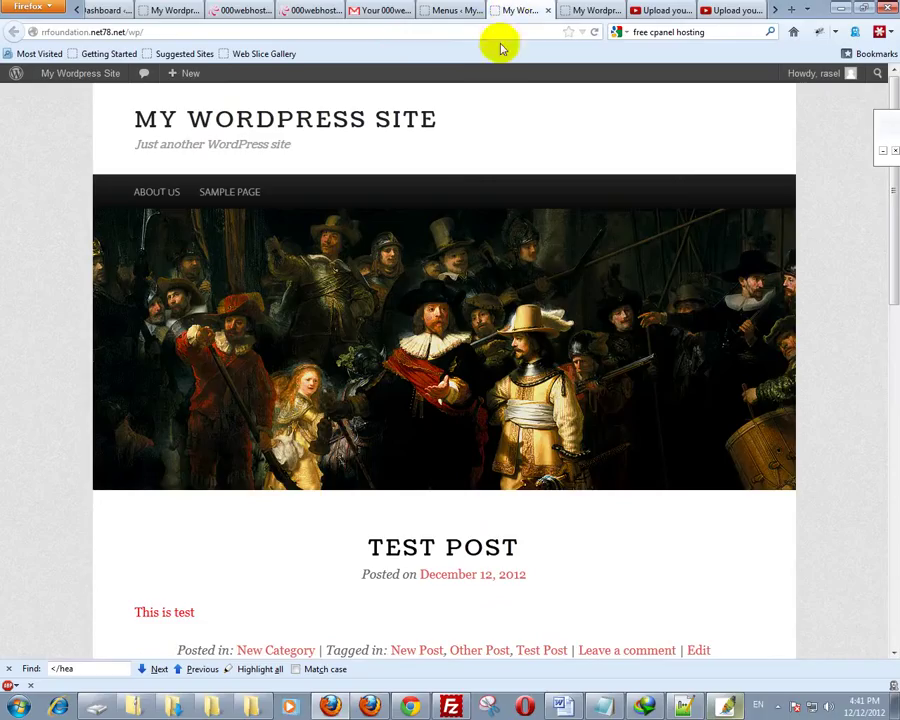
{"action": "left_click", "coordinate": [595, 31]}
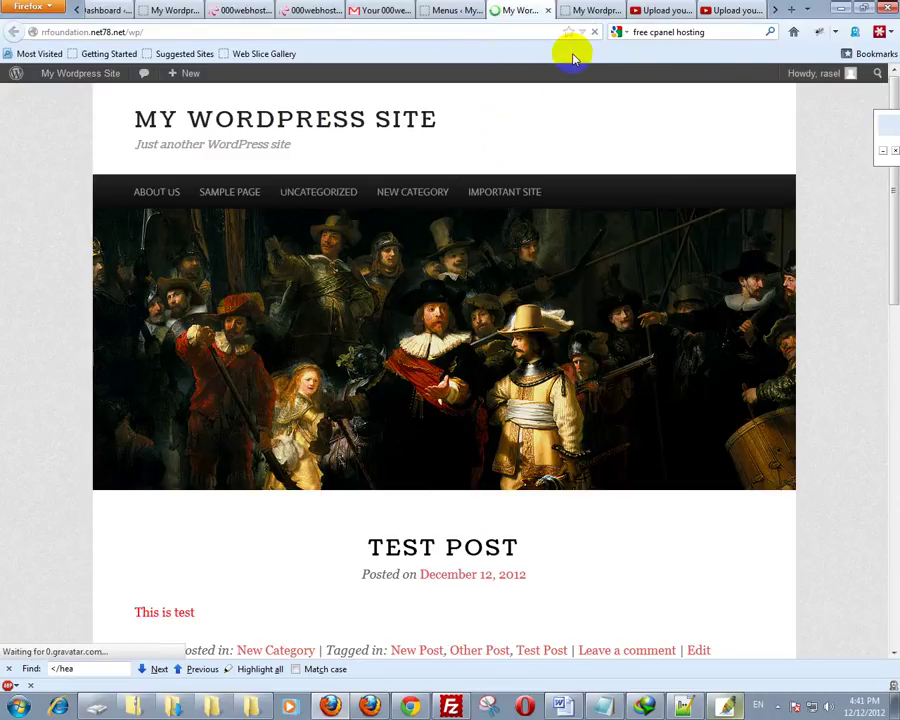
{"action": "mouse_move", "coordinate": [498, 196]}
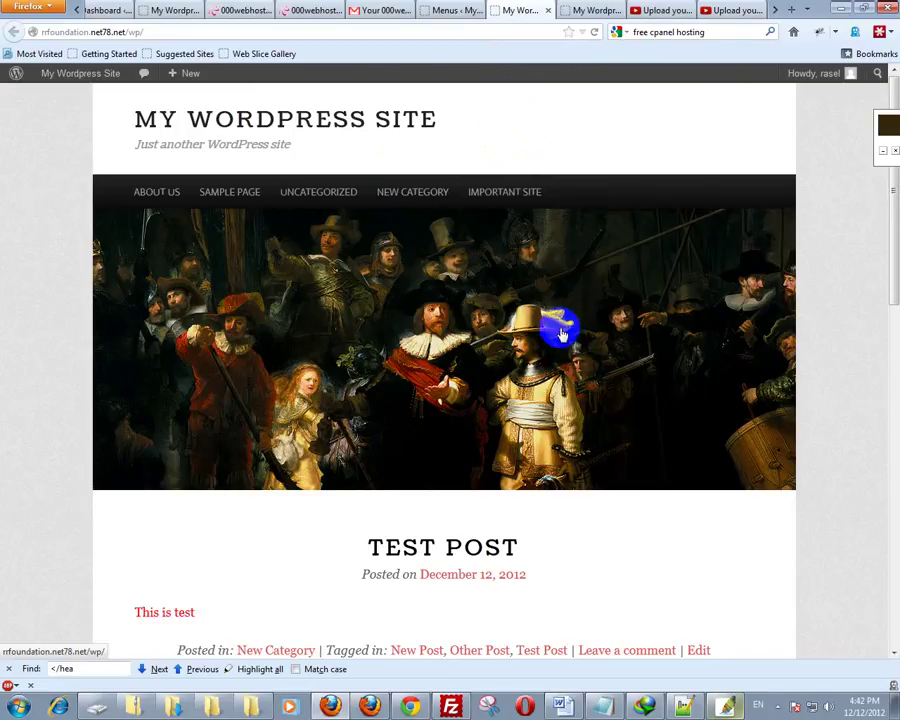
{"action": "left_click", "coordinate": [452, 10]}
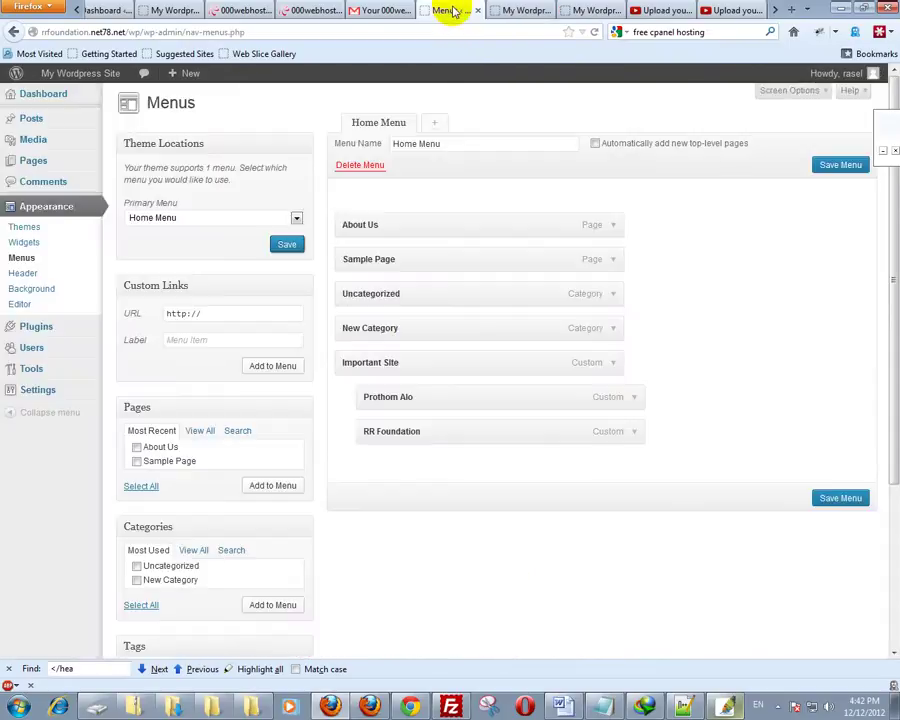